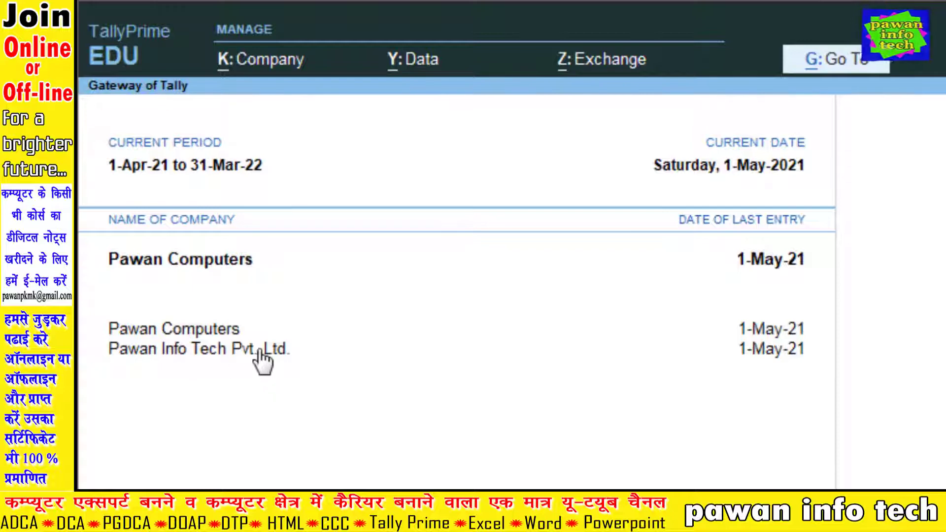
Make Pawan Info Tech Pvt. Ltd. the current company and open it in Company Alteration.
{"action": "left_click", "coordinate": [208, 351]}
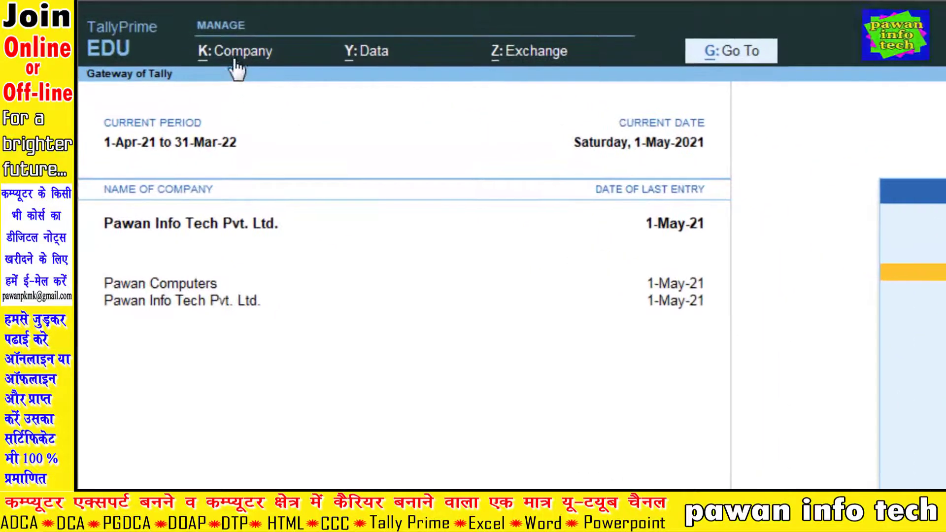
{"action": "left_click", "coordinate": [235, 53]}
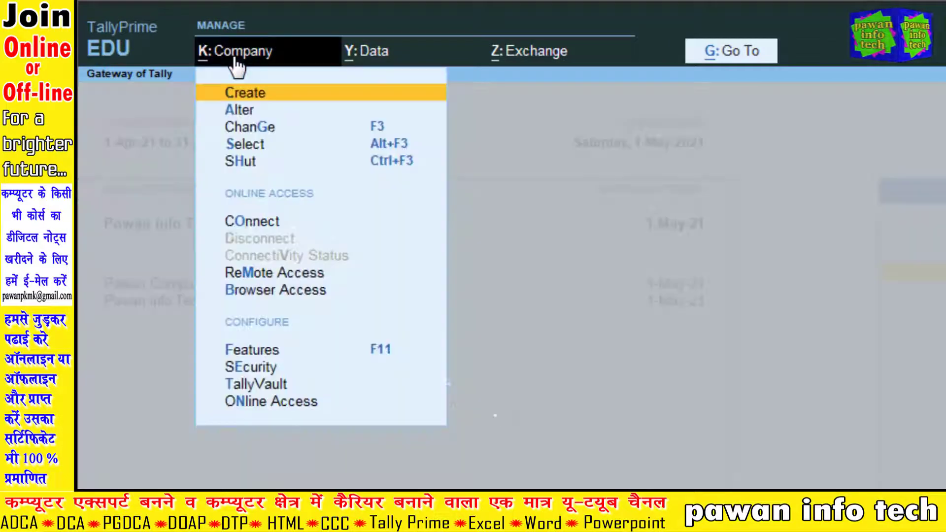
{"action": "left_click", "coordinate": [240, 111]}
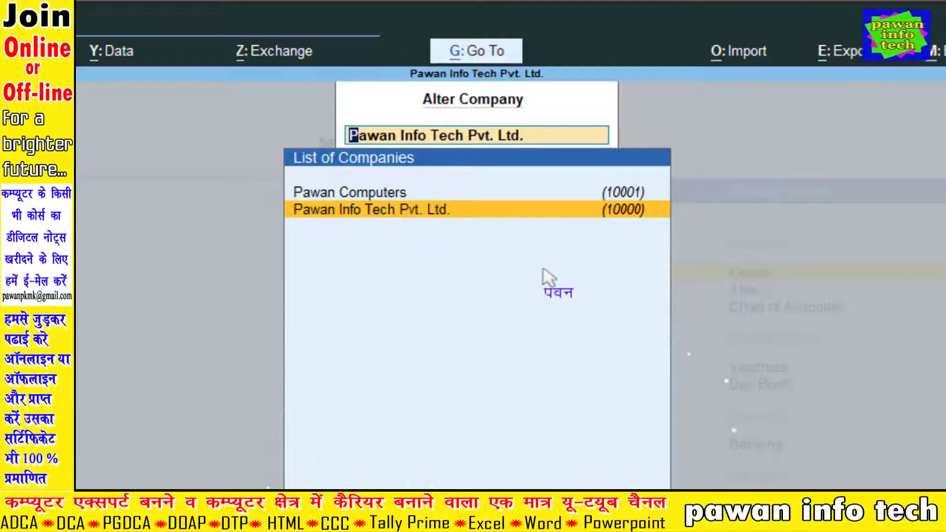
{"action": "key", "text": "Return"}
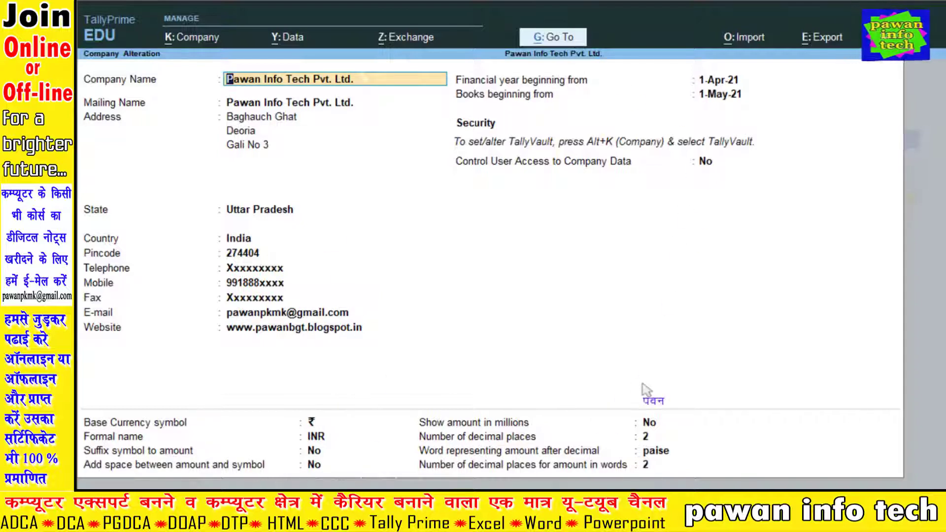
Accept the Pawan Info Tech Pvt. Ltd. details, return to the Gateway and bring up company options.
{"action": "key", "text": "ctrl+a"}
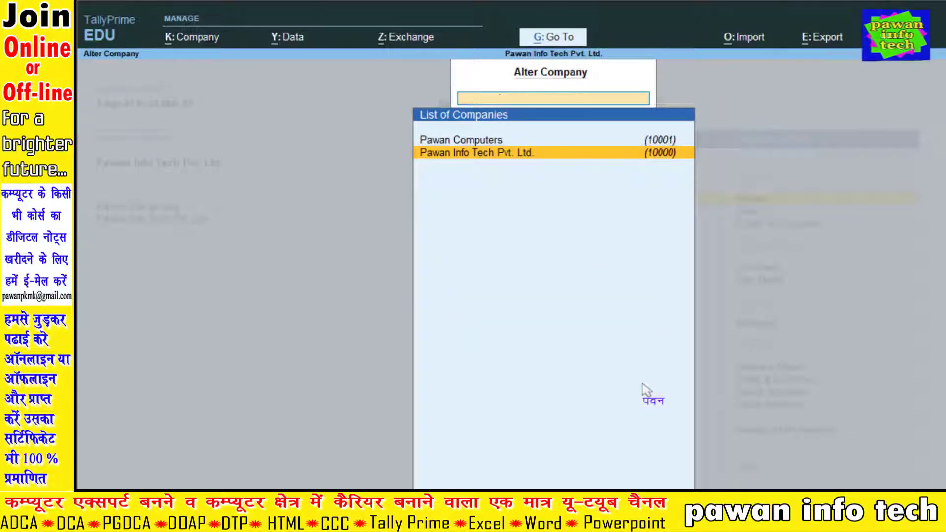
{"action": "key", "text": "Escape"}
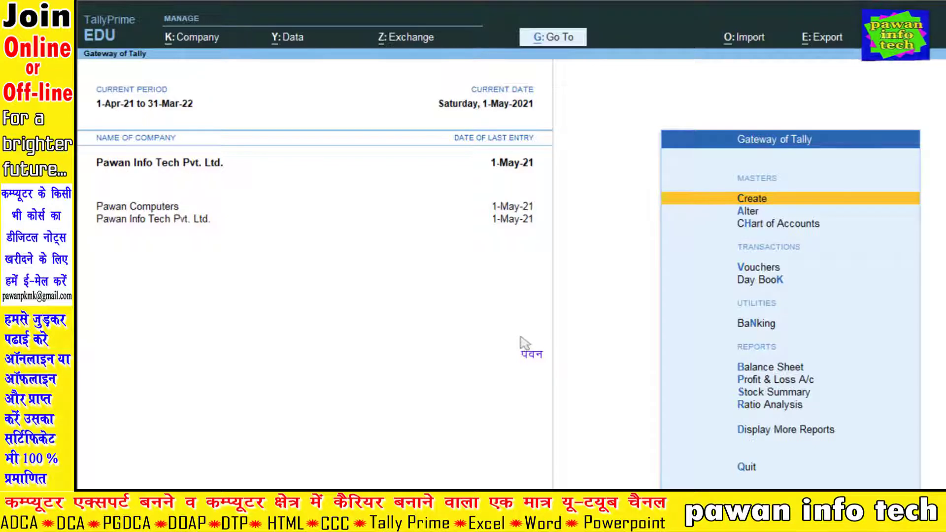
{"action": "left_click", "coordinate": [184, 48]}
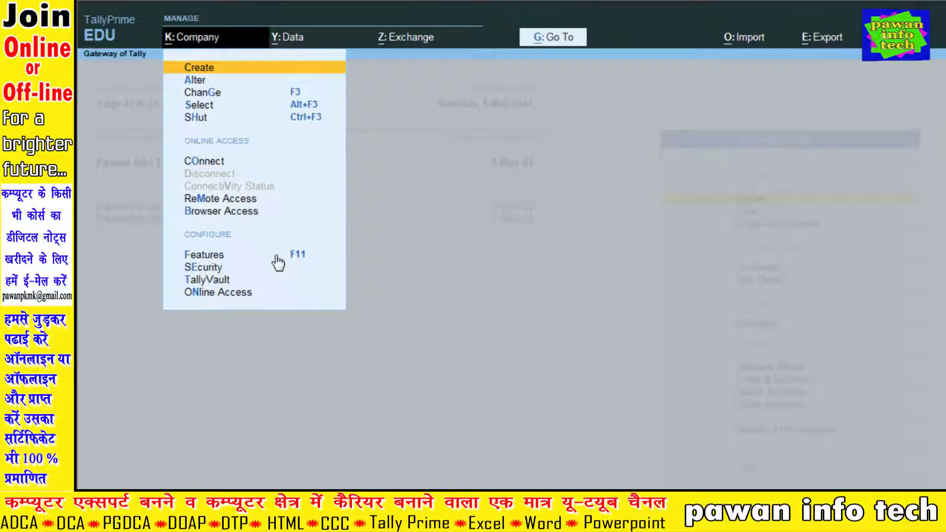
Check Pawan Info Tech Pvt. Ltd.'s features (inventory integrated with accounts), then quit unchanged to the Gateway.
{"action": "left_click", "coordinate": [224, 257]}
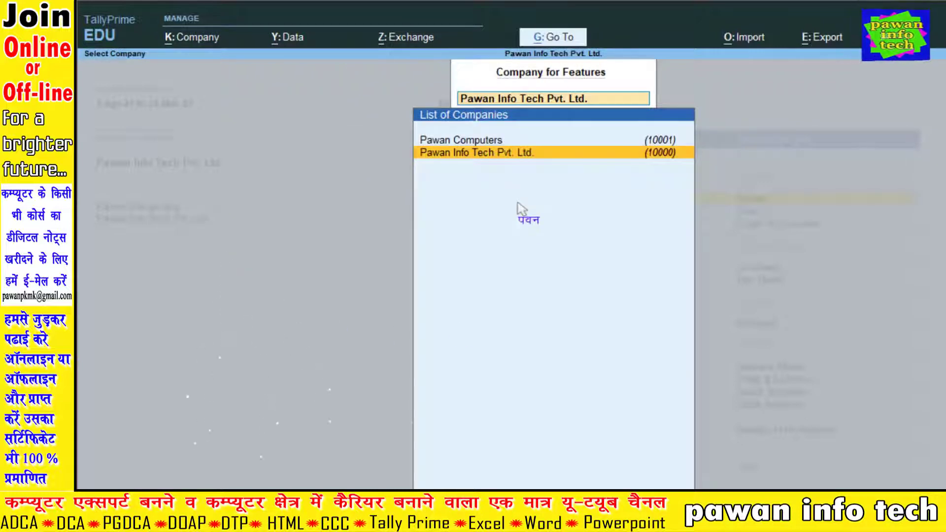
{"action": "key", "text": "Return"}
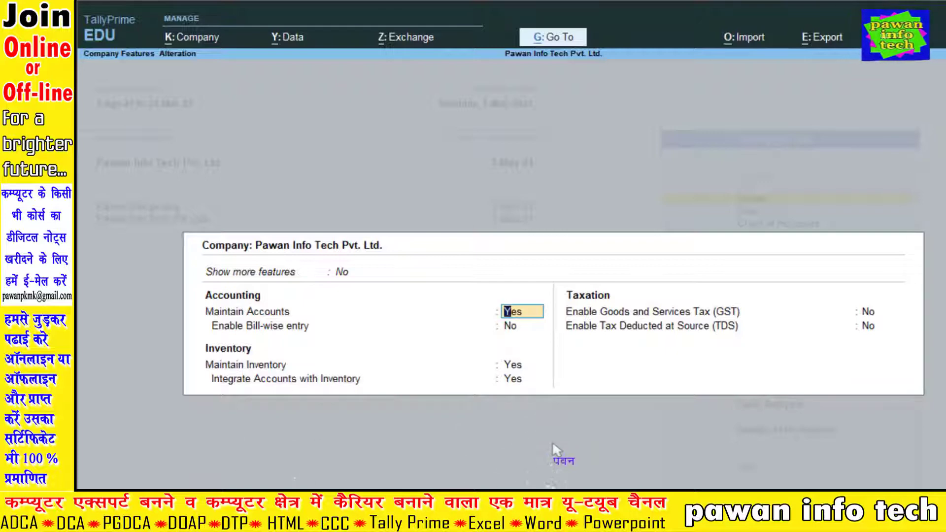
{"action": "key", "text": "Escape"}
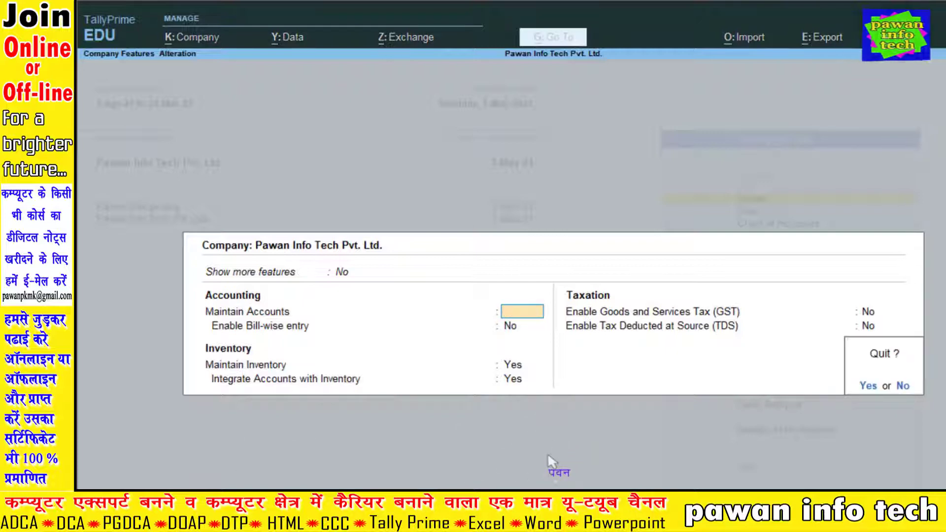
{"action": "key", "text": "Return"}
{"action": "key", "text": "Escape"}
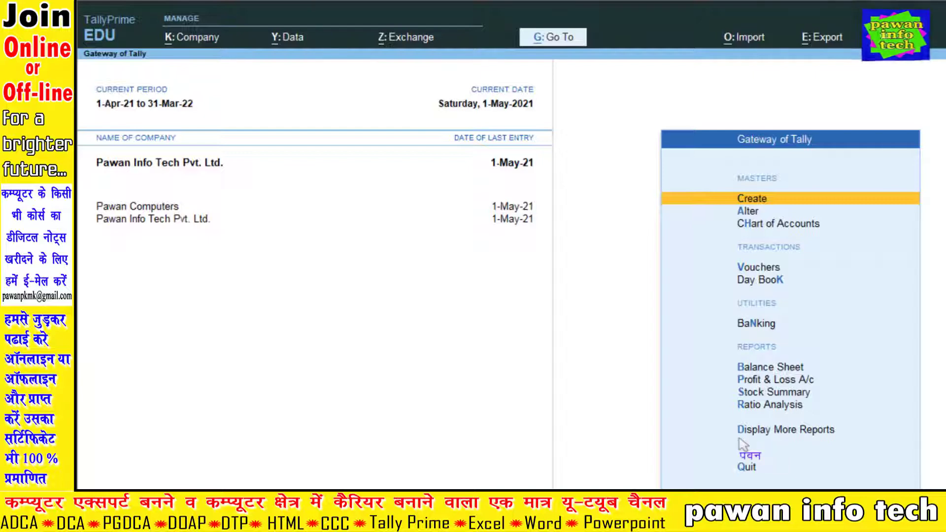
Start a new ledger named after the proprietor's capital account, grouped under Capital Account.
{"action": "key", "text": "Return"}
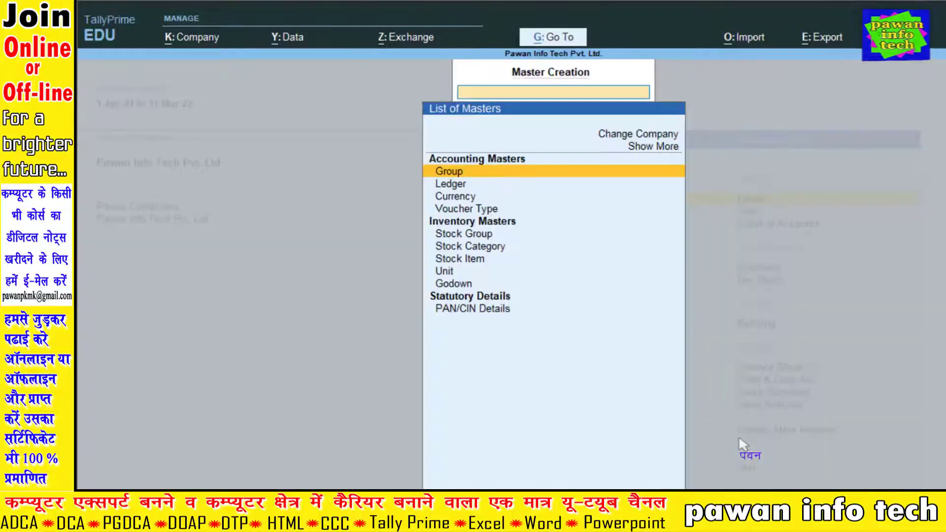
{"action": "key", "text": "Down"}
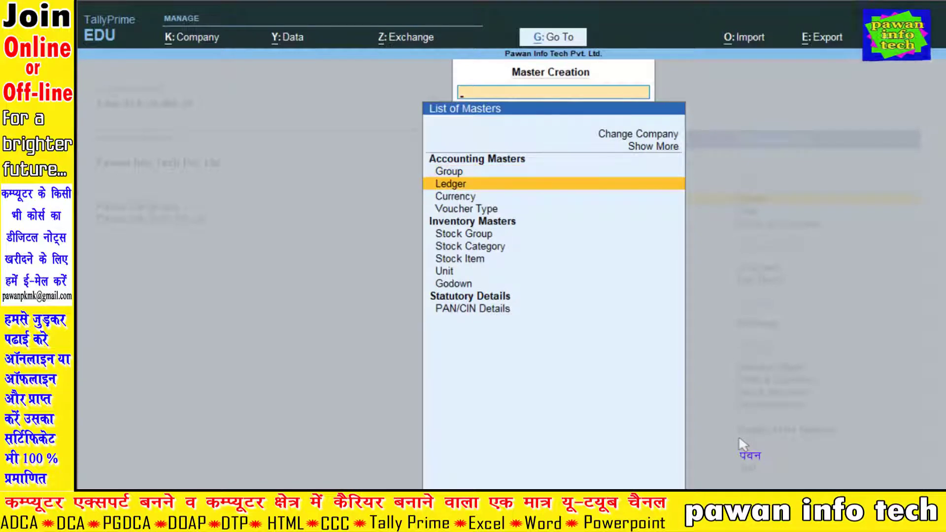
{"action": "key", "text": "Return"}
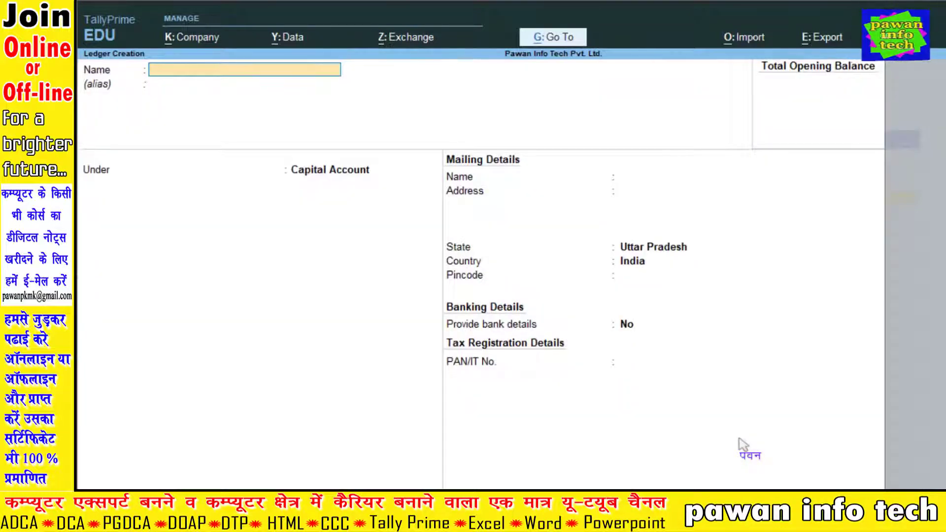
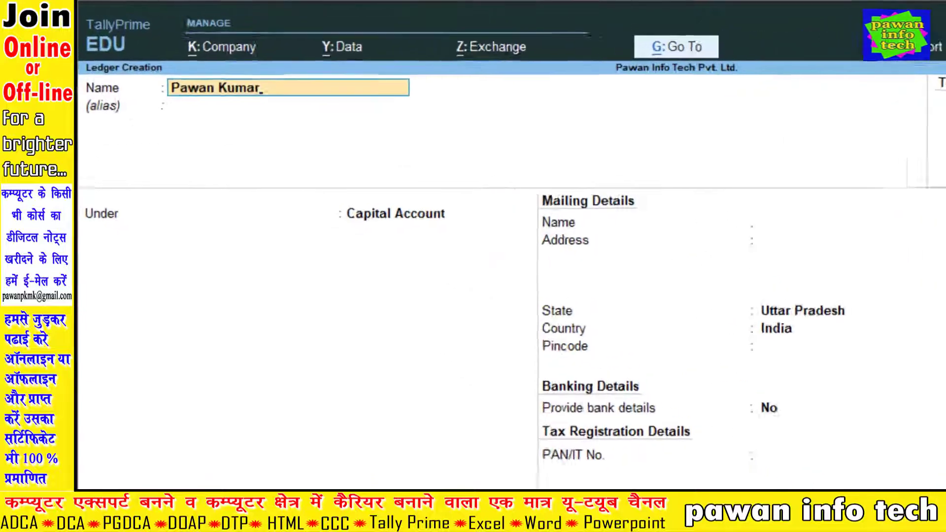
{"action": "type", "text": "'s C"}
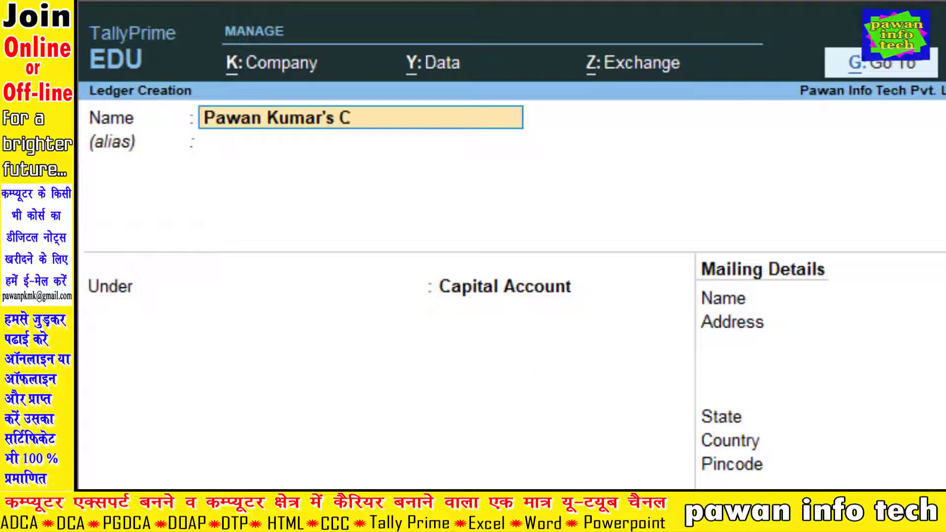
{"action": "type", "text": "apital A/c"}
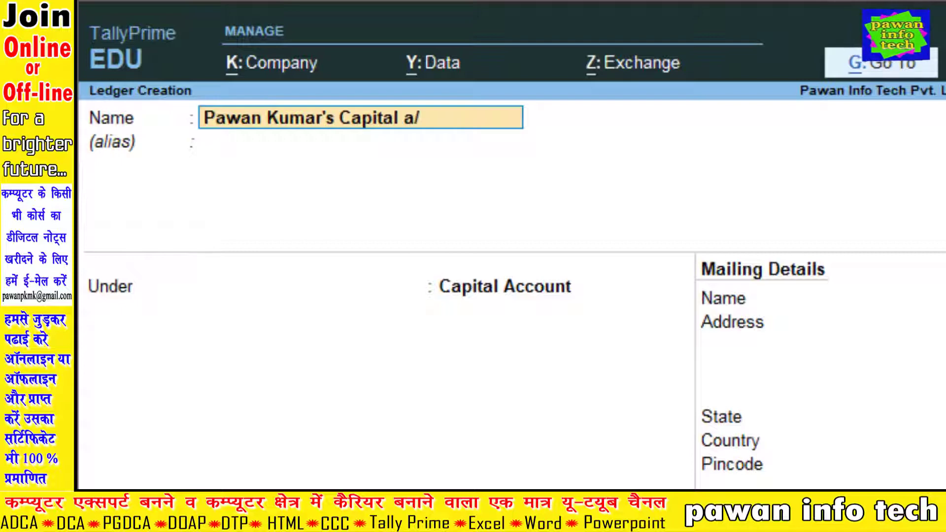
{"action": "key", "text": "Return"}
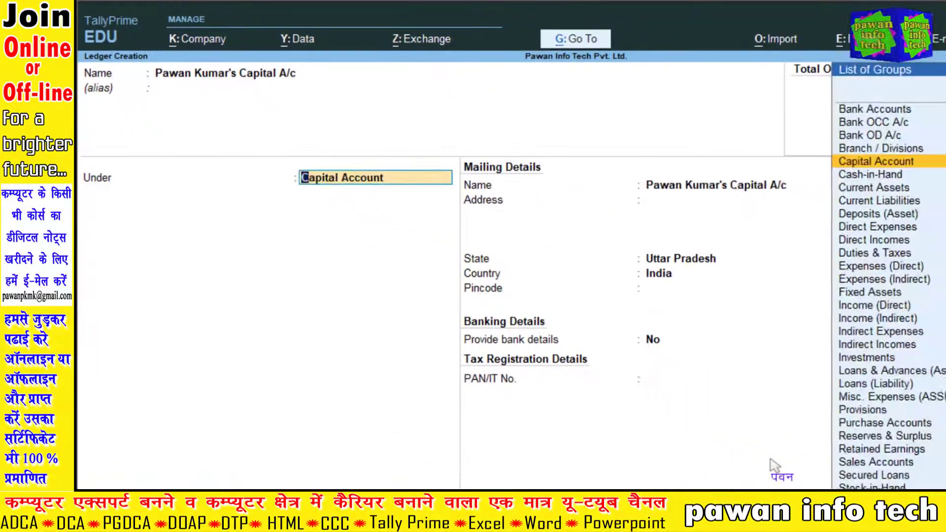
{"action": "key", "text": "Return"}
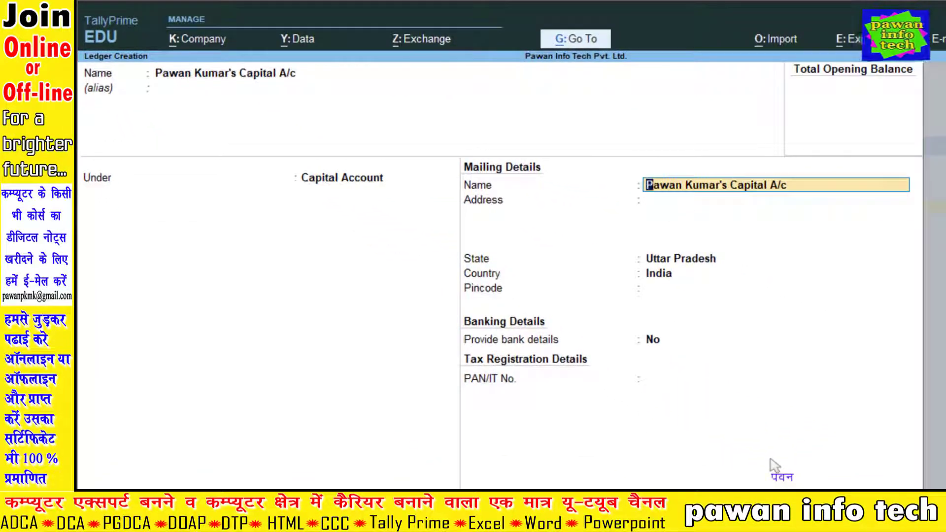
Enter the proprietor's mailing address and pincode, leave PAN and opening balance blank, and save.
{"action": "key", "text": "Return"}
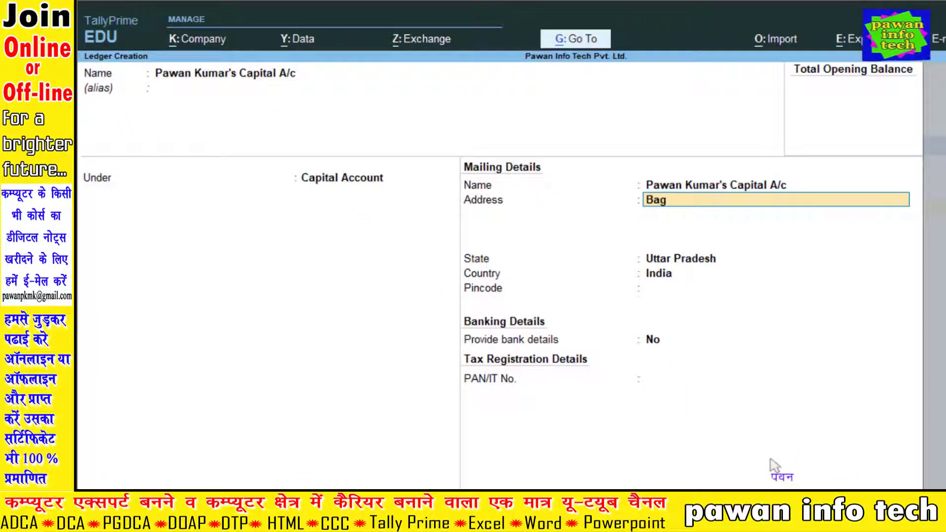
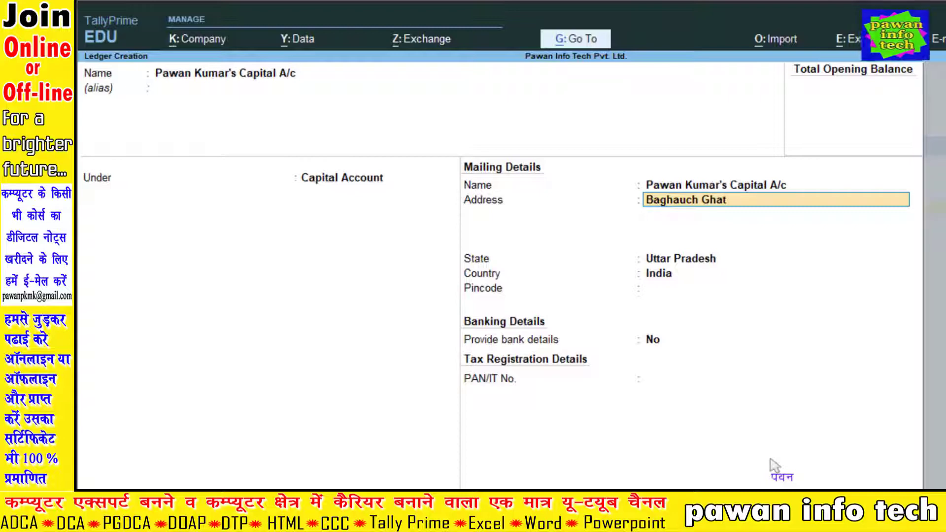
{"action": "key", "text": "Return"}
{"action": "type", "text": "Deoria"}
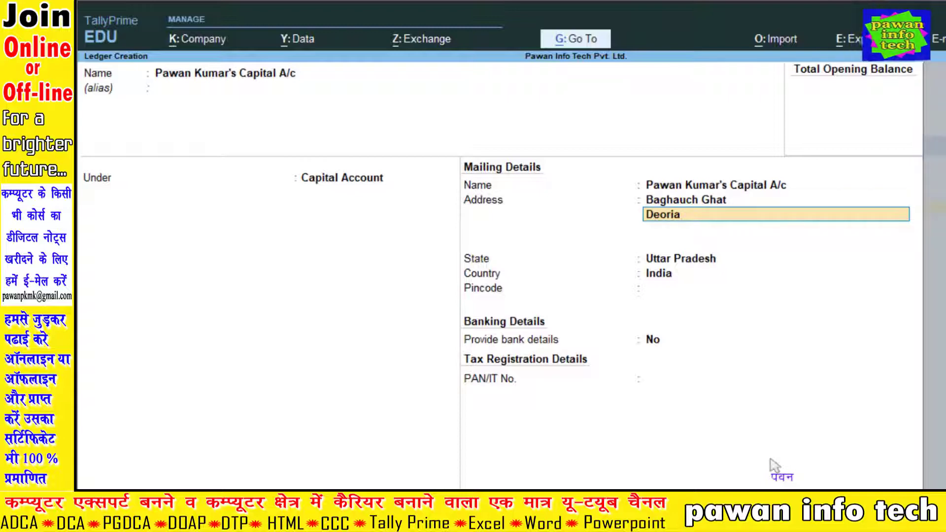
{"action": "key", "text": "Return"}
{"action": "key", "text": "Return"}
{"action": "key", "text": "Return"}
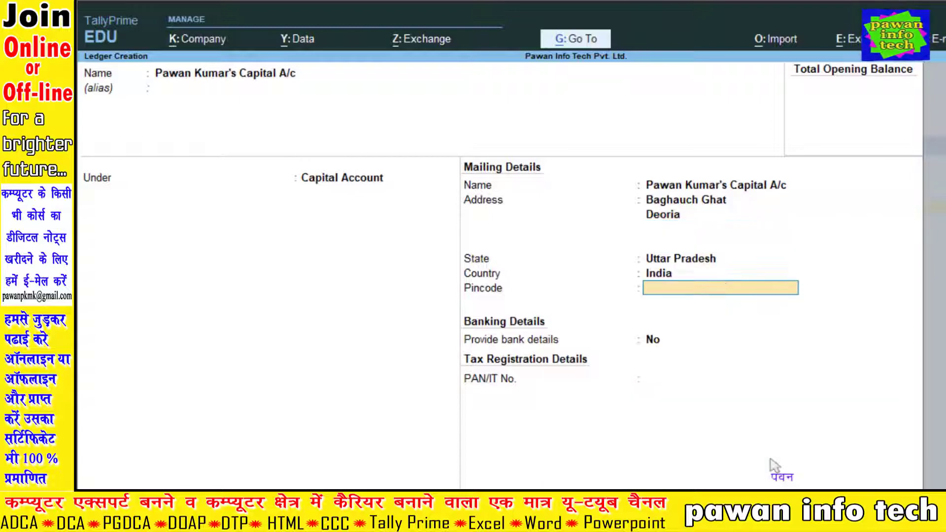
{"action": "type", "text": "274404"}
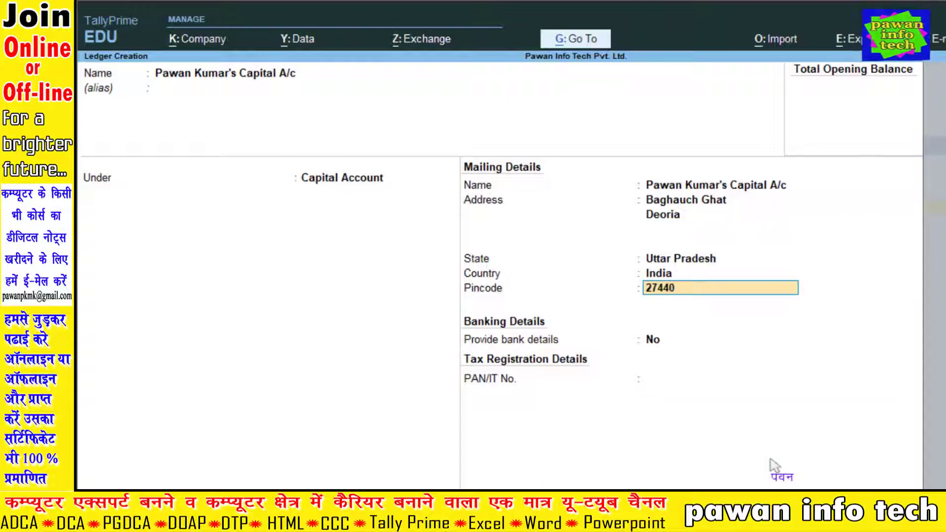
{"action": "key", "text": "Return"}
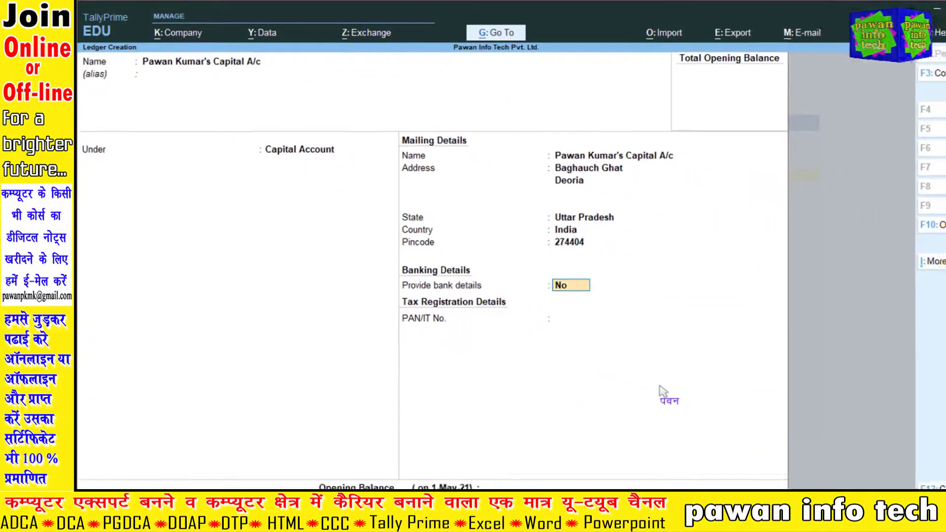
{"action": "key", "text": "Return"}
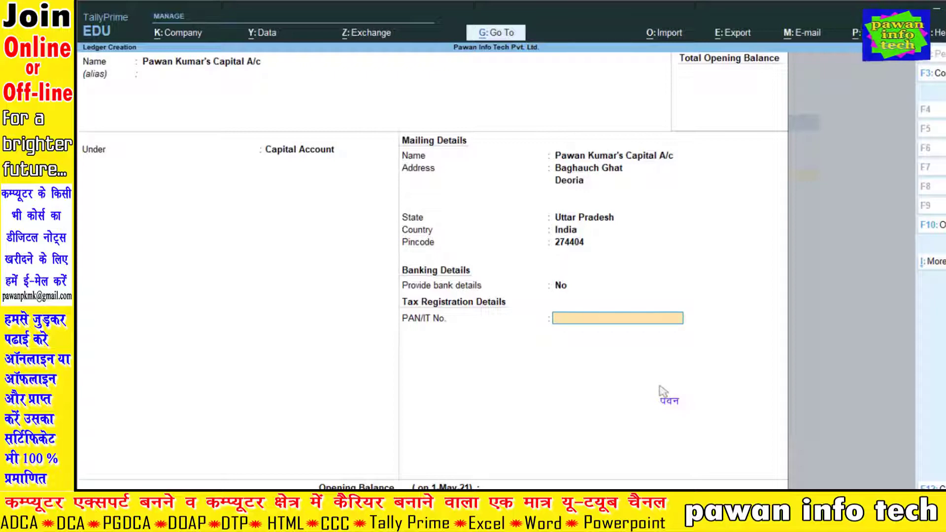
{"action": "key", "text": "Return"}
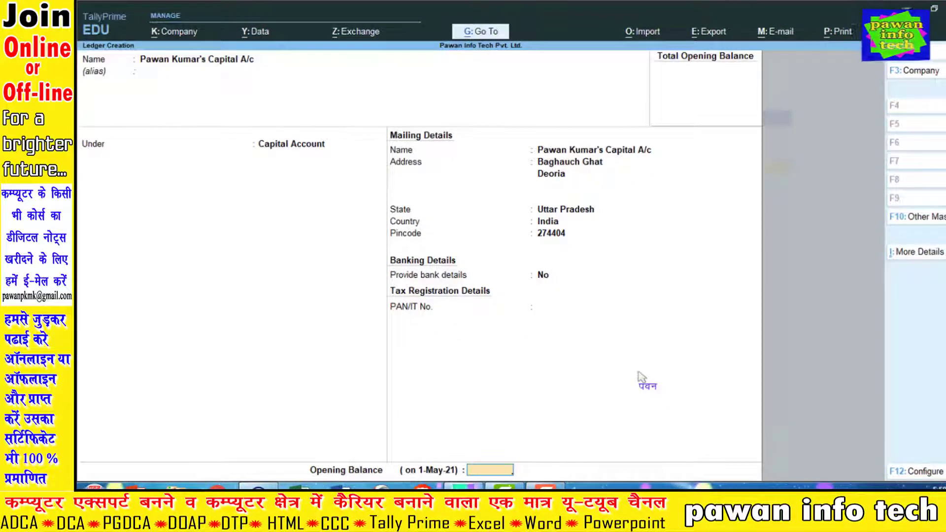
{"action": "key", "text": "Return"}
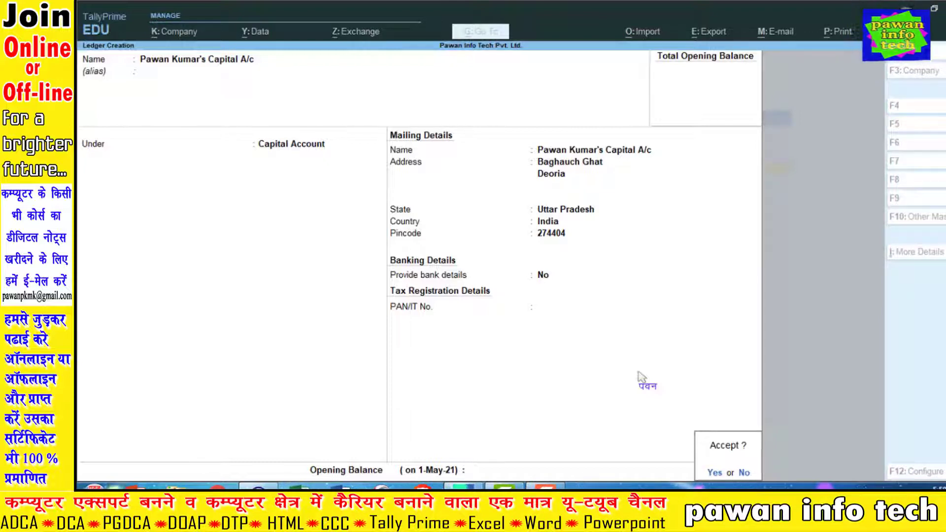
{"action": "key", "text": "Return"}
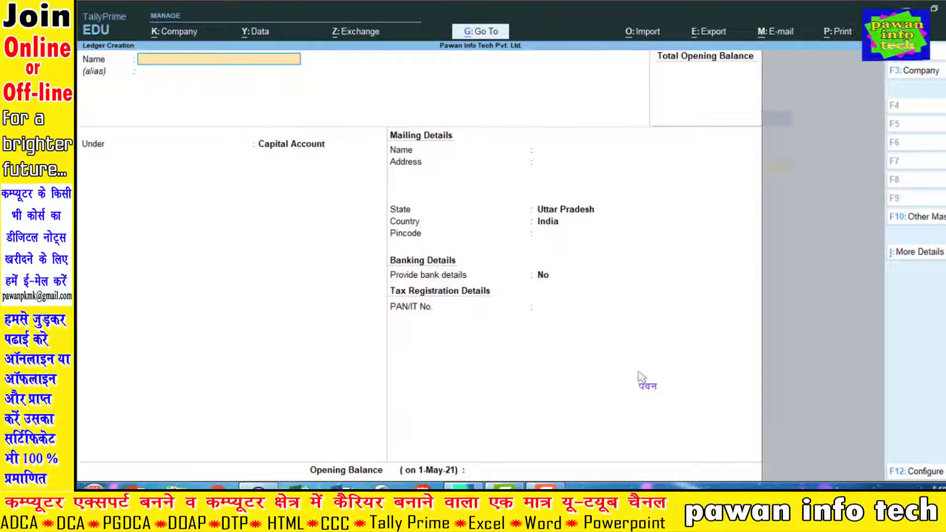
Save a Purchase Local A/c ledger under Purchase Accounts with type Not Applicable.
{"action": "type", "text": "Purchas"}
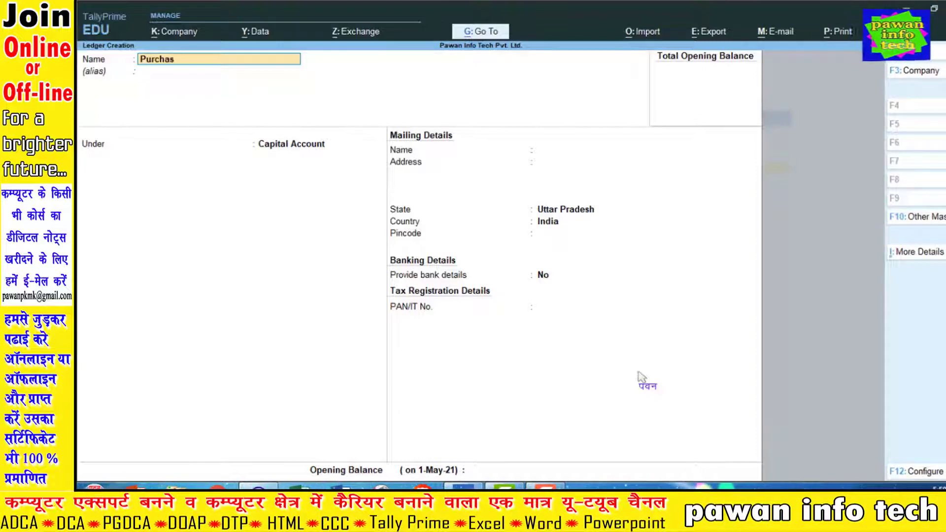
{"action": "type", "text": "e Loca"}
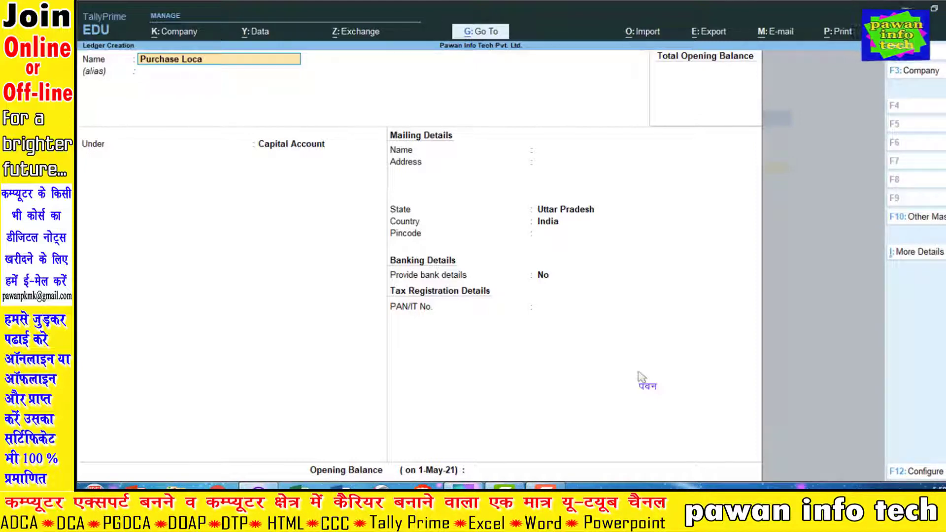
{"action": "type", "text": "l A/c"}
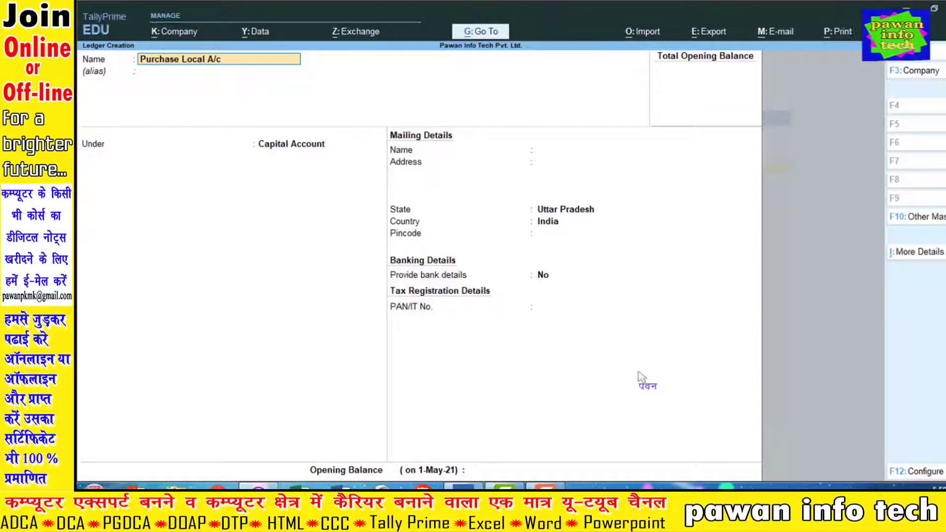
{"action": "key", "text": "Return"}
{"action": "key", "text": "Return"}
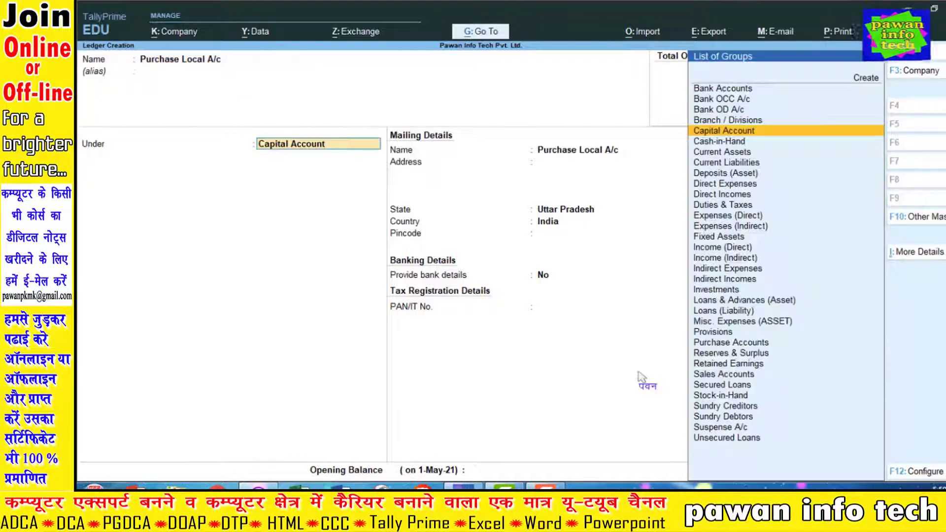
{"action": "type", "text": "Pu"}
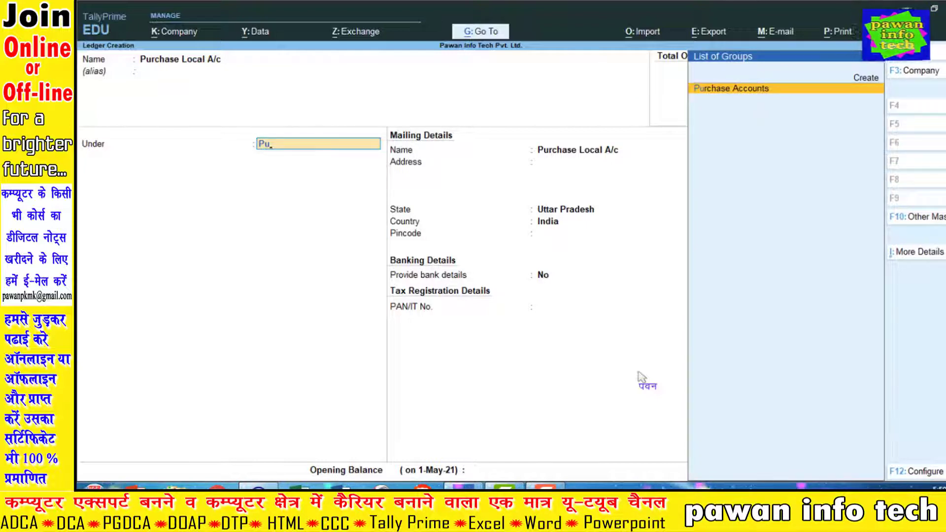
{"action": "key", "text": "Return"}
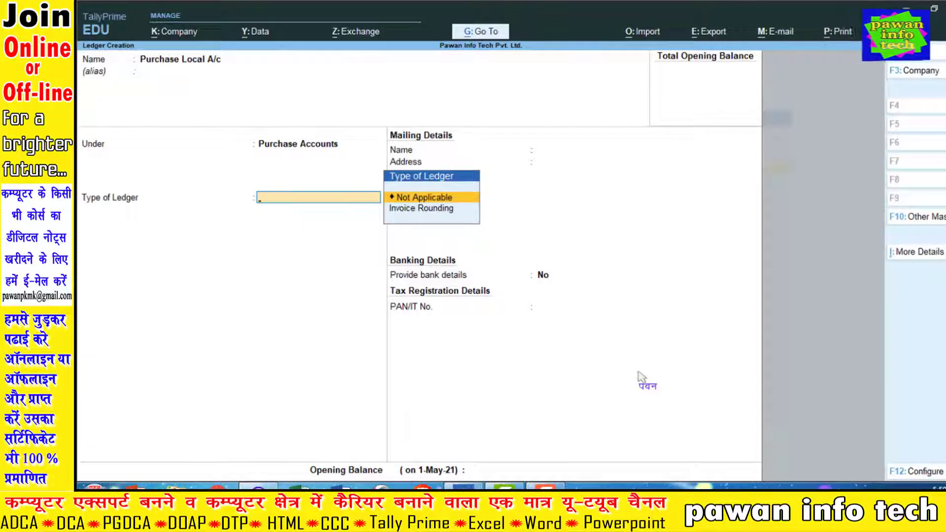
{"action": "key", "text": "Return"}
{"action": "key", "text": "Return"}
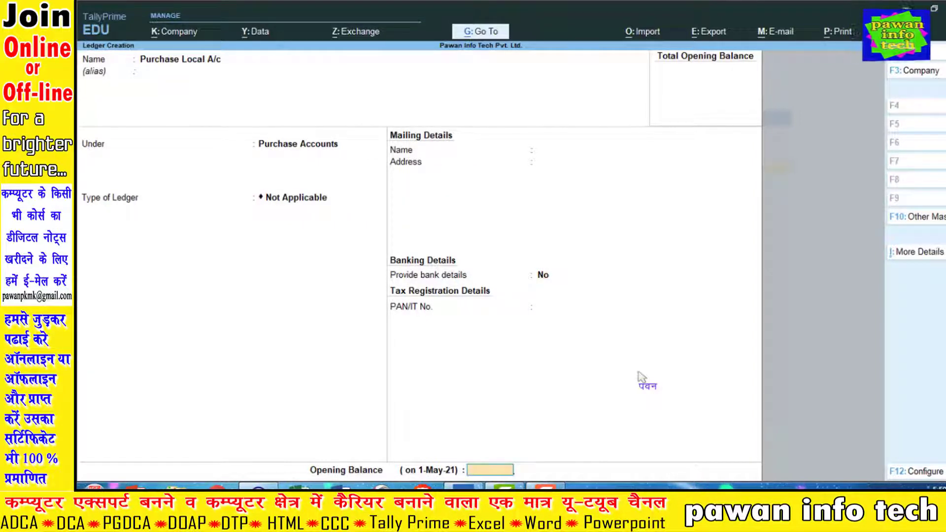
{"action": "key", "text": "Return"}
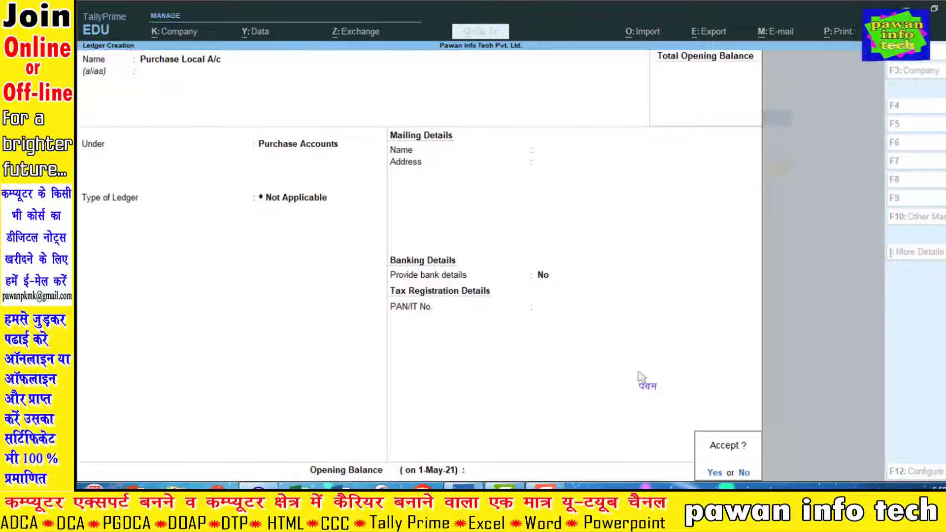
{"action": "key", "text": "Return"}
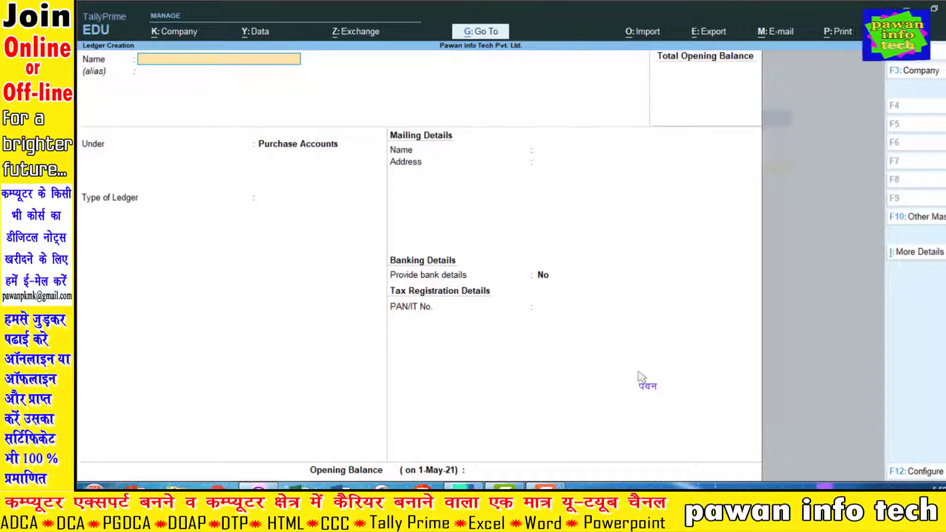
Exit ledger creation and open Purchase Local A/c in Ledger Alteration to verify it exists.
{"action": "key", "text": "Escape"}
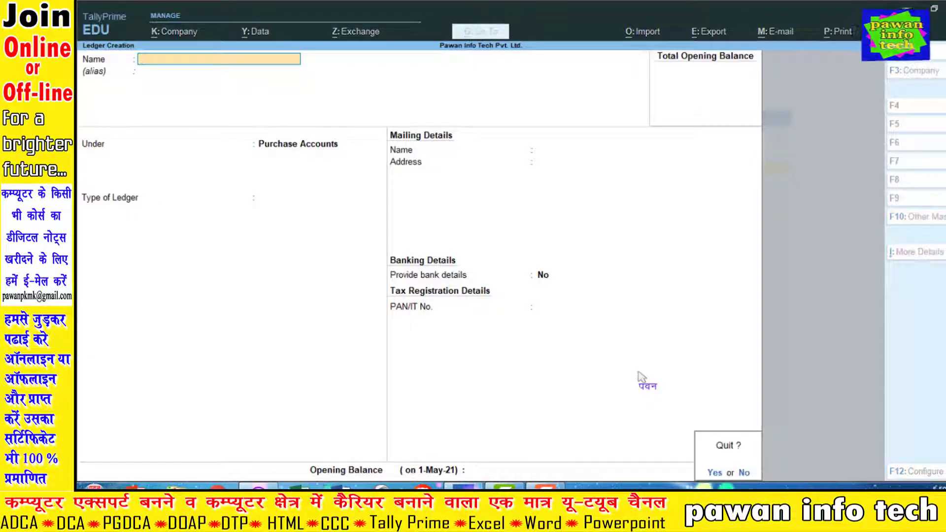
{"action": "key", "text": "Return"}
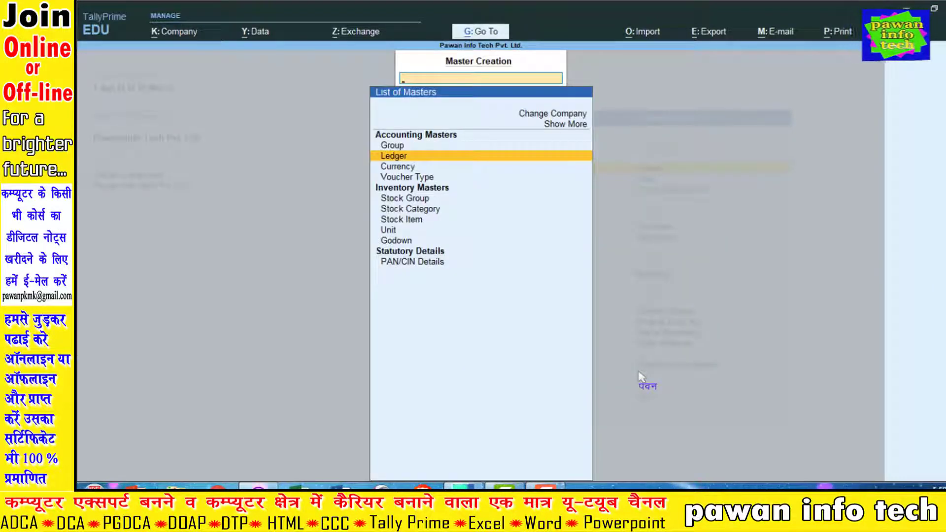
{"action": "key", "text": "Escape"}
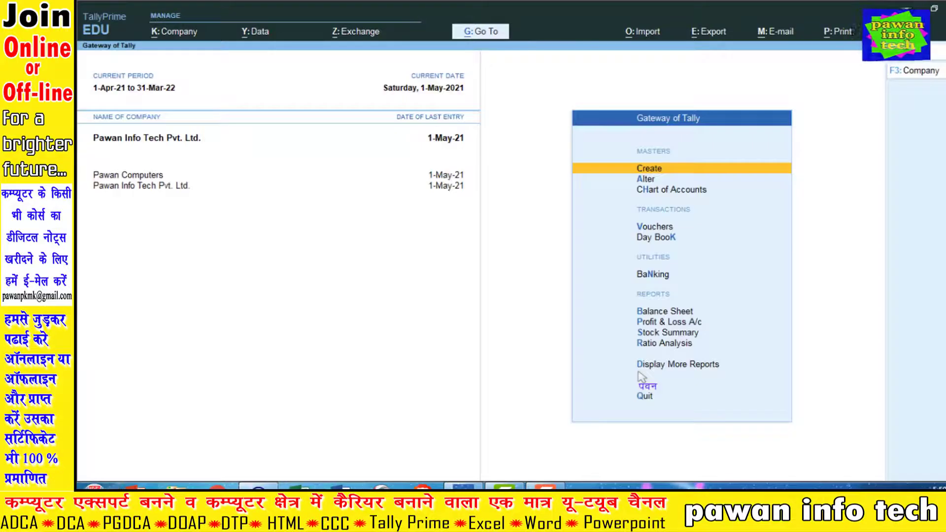
{"action": "key", "text": "Down"}
{"action": "key", "text": "Return"}
{"action": "key", "text": "Down"}
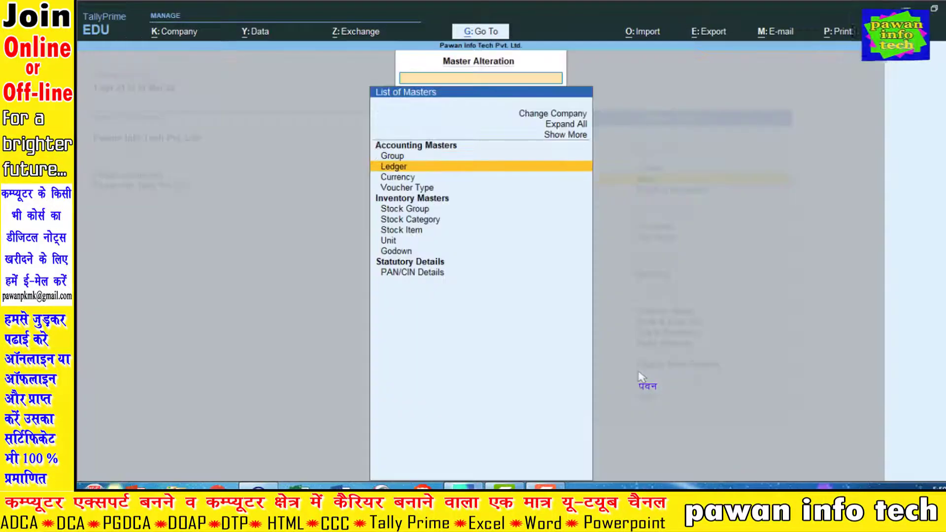
{"action": "key", "text": "Return"}
{"action": "key", "text": "Down"}
{"action": "key", "text": "Down"}
{"action": "key", "text": "Down"}
{"action": "key", "text": "Down"}
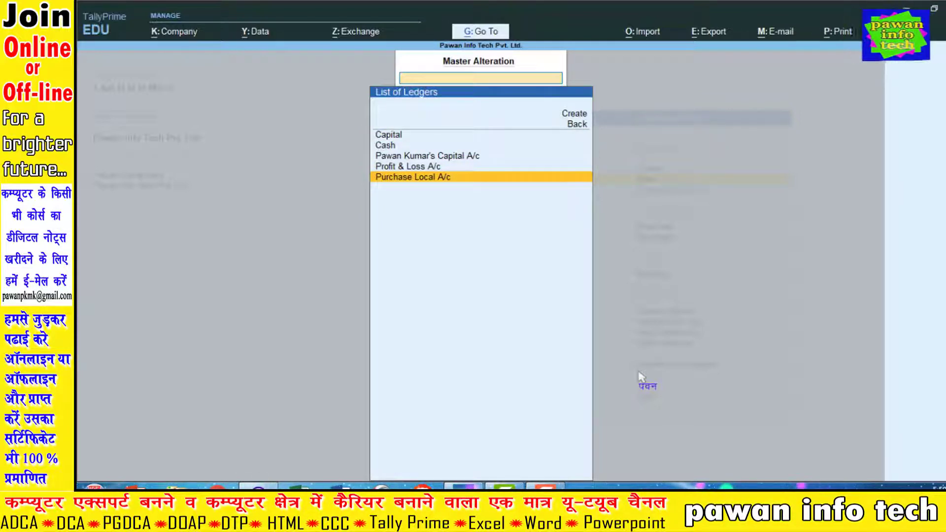
{"action": "key", "text": "Return"}
Quit Ledger Alteration without changes and return to the Gateway of Tally.
{"action": "key", "text": "BackSpace"}
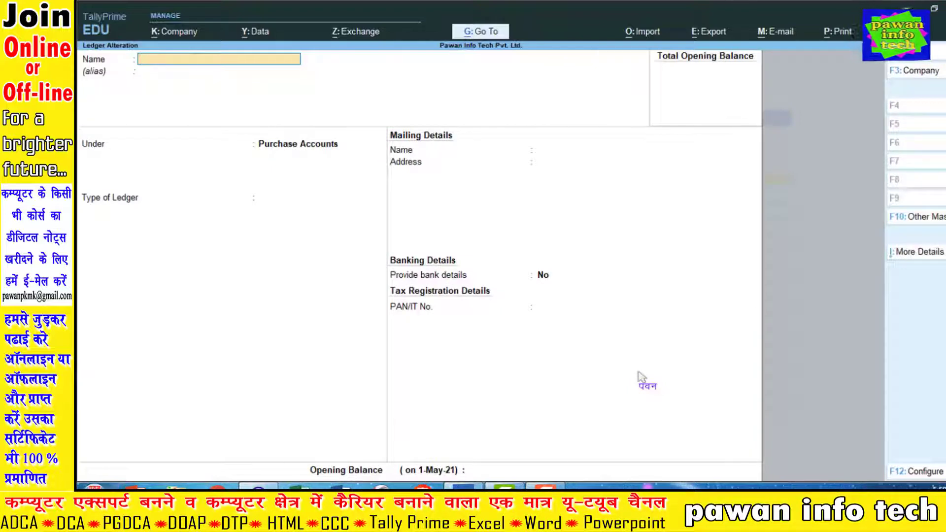
{"action": "key", "text": "Escape"}
{"action": "key", "text": "y"}
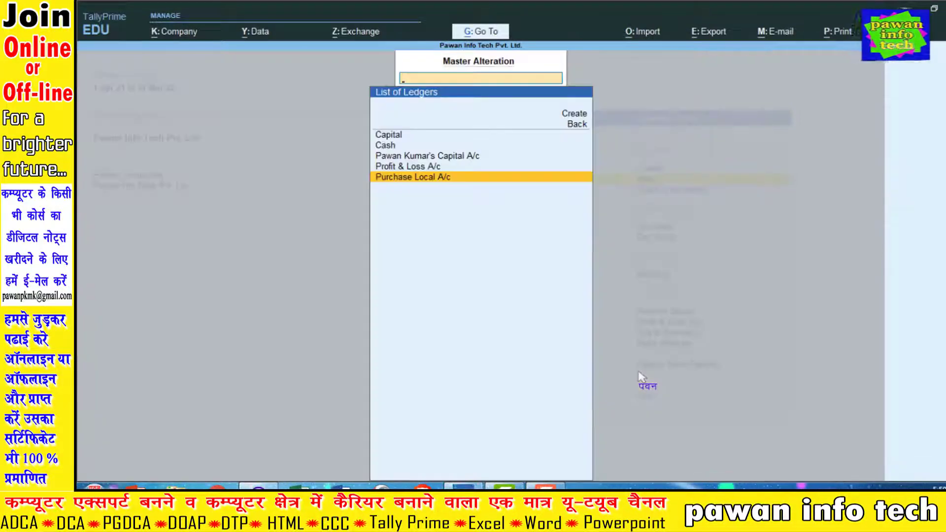
{"action": "key", "text": "Escape"}
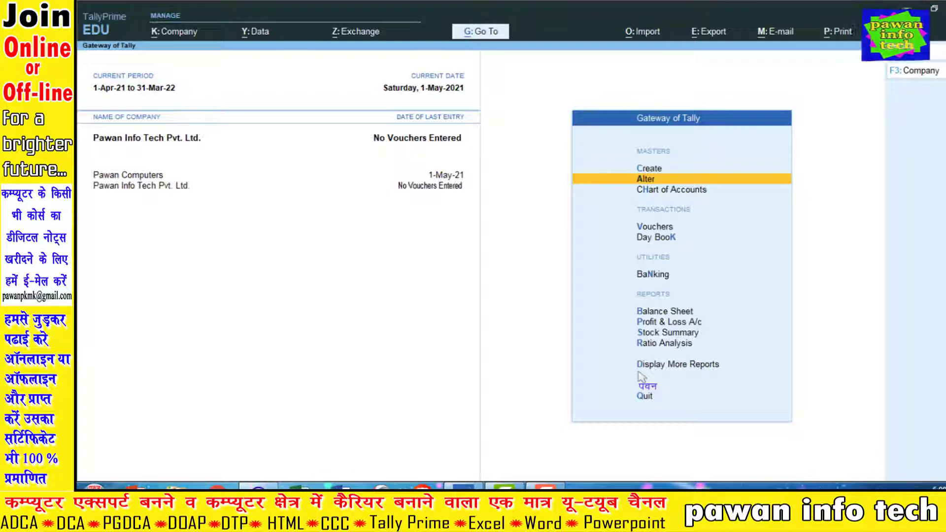
{"action": "key", "text": "Down"}
{"action": "key", "text": "Down"}
{"action": "key", "text": "Down"}
{"action": "key", "text": "Down"}
{"action": "key", "text": "Down"}
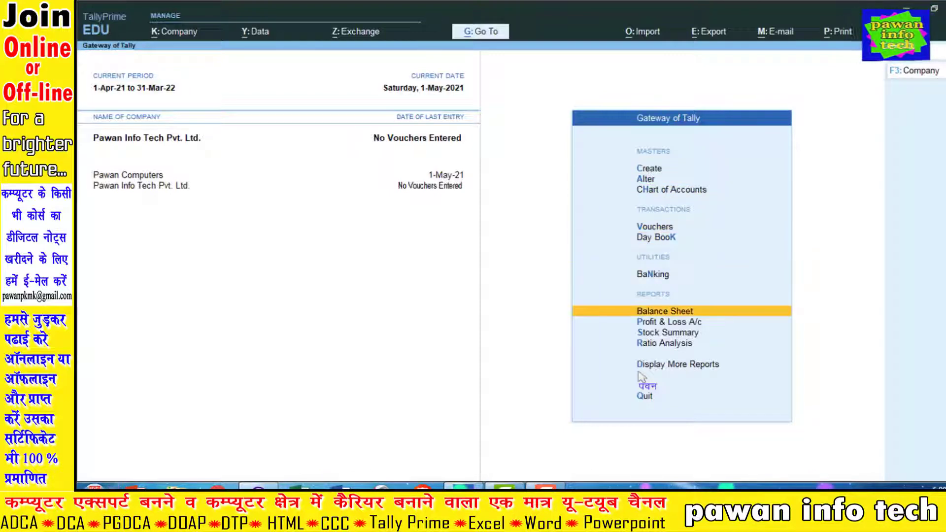
{"action": "key", "text": "Return"}
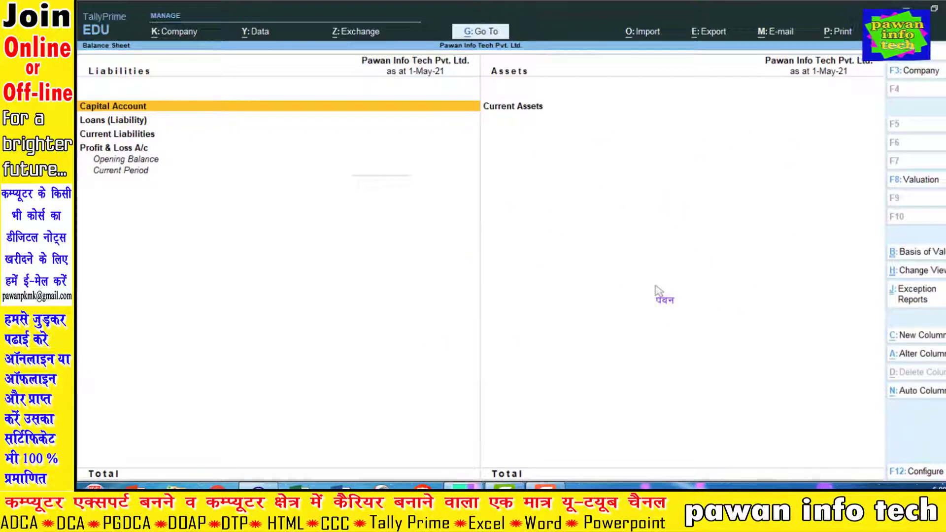
{"action": "key", "text": "Escape"}
{"action": "key", "text": "Up"}
{"action": "key", "text": "Up"}
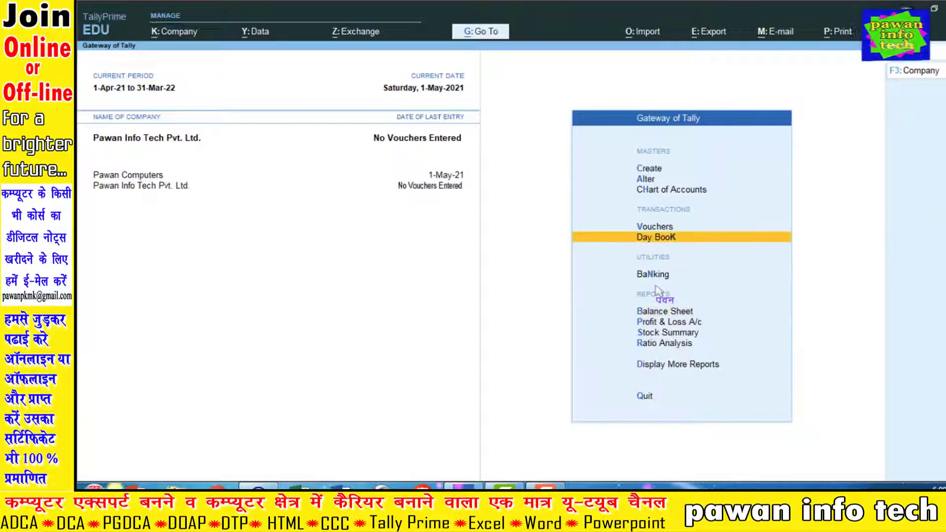
{"action": "key", "text": "Return"}
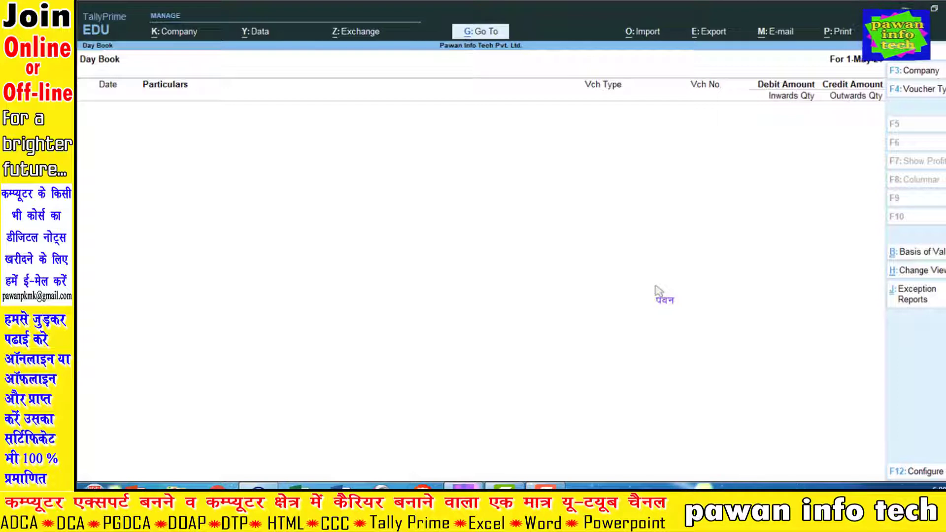
{"action": "key", "text": "Escape"}
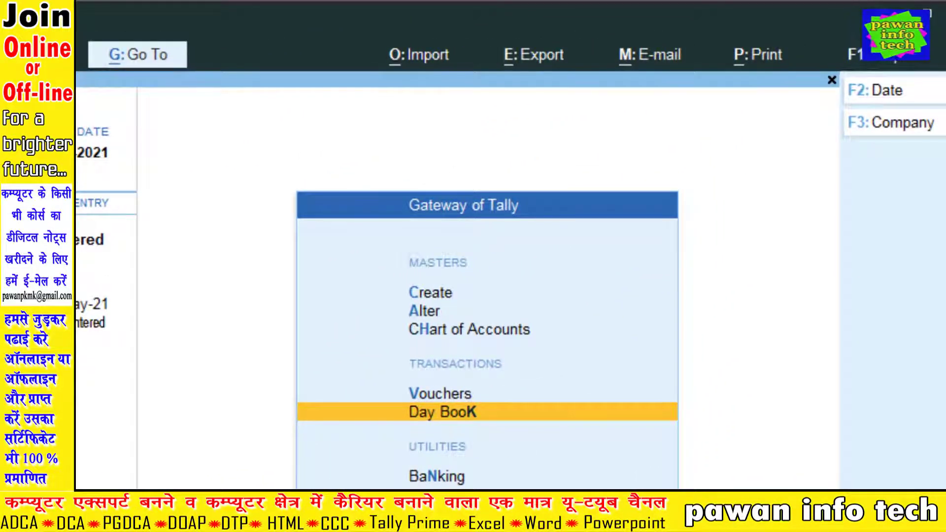
From the Gateway, open Master Creation and choose the Godown master.
{"action": "key", "text": "Up"}
{"action": "key", "text": "Up"}
{"action": "key", "text": "Up"}
{"action": "key", "text": "Up"}
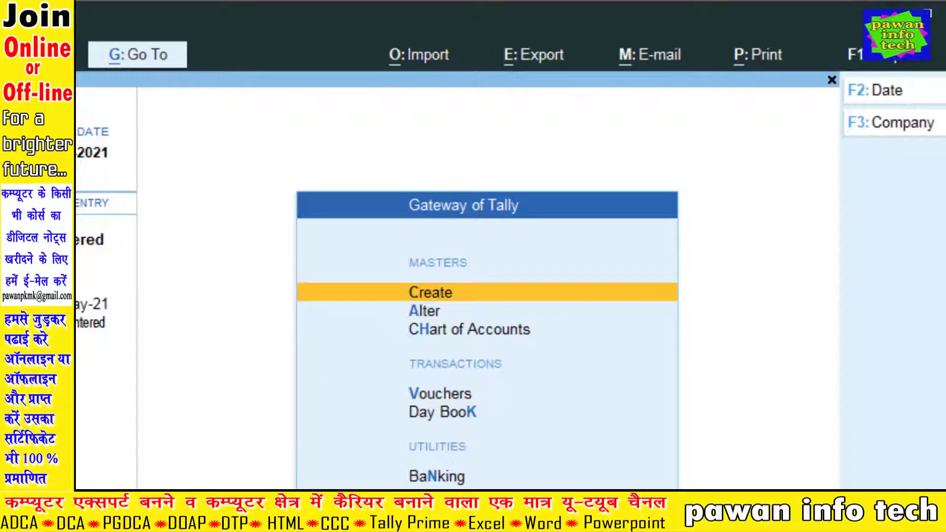
{"action": "key", "text": "Return"}
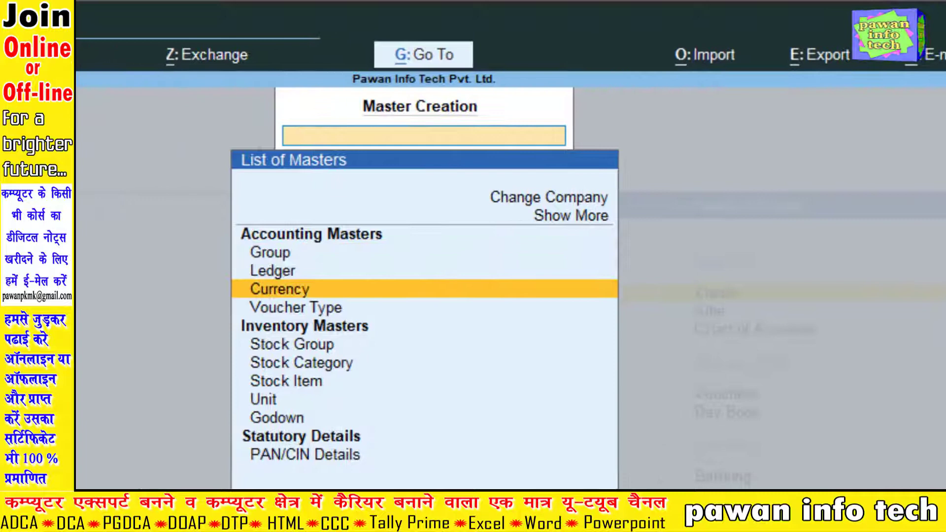
{"action": "key", "text": "Down"}
{"action": "key", "text": "Down"}
{"action": "key", "text": "Down"}
{"action": "key", "text": "Down"}
{"action": "key", "text": "Down"}
{"action": "key", "text": "Down"}
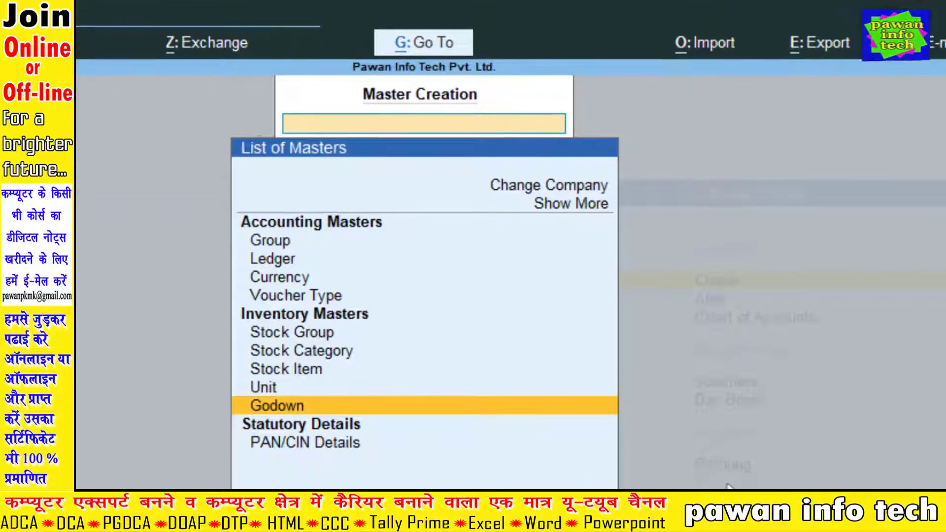
{"action": "key", "text": "Return"}
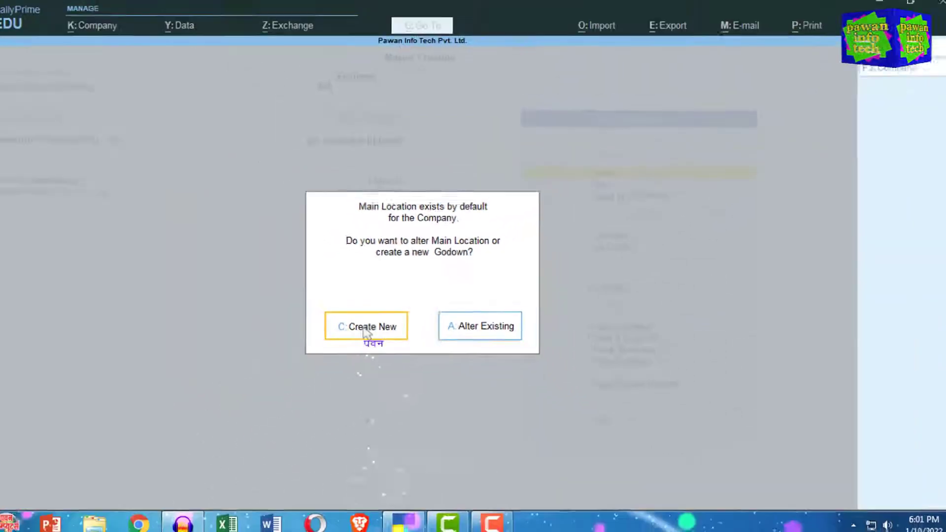
{"action": "left_click", "coordinate": [366, 332]}
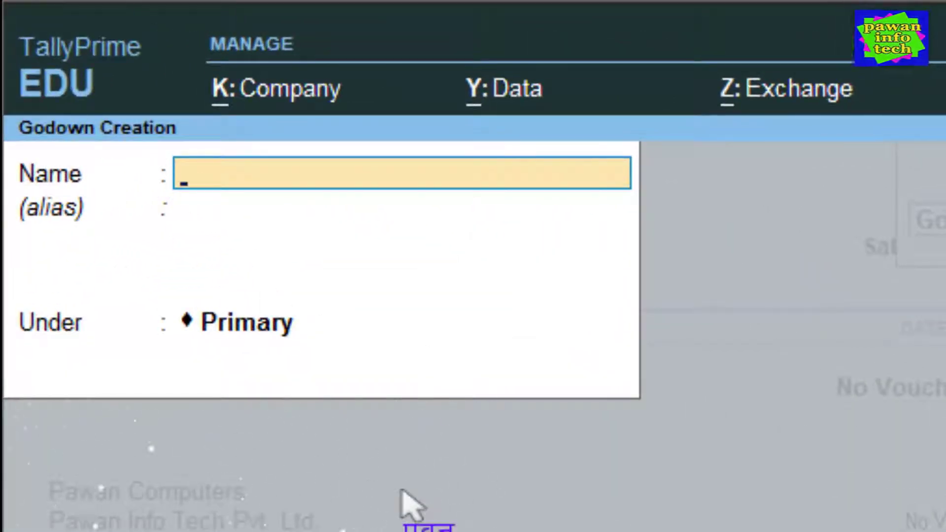
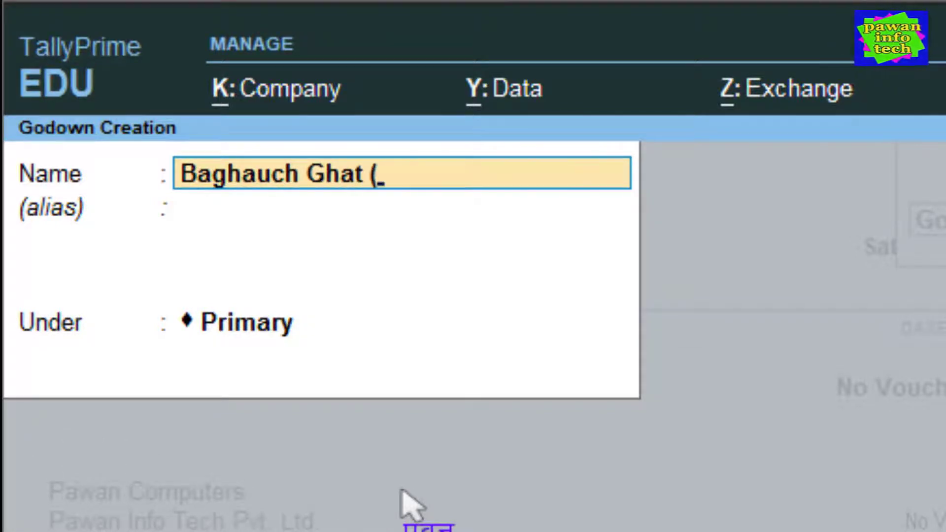
{"action": "type", "text": "Godown"}
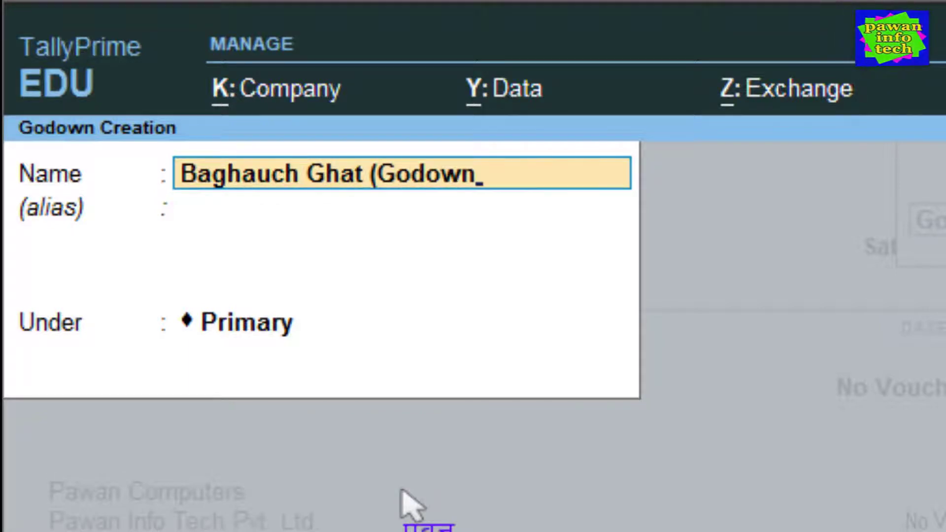
{"action": "type", "text": " 1)"}
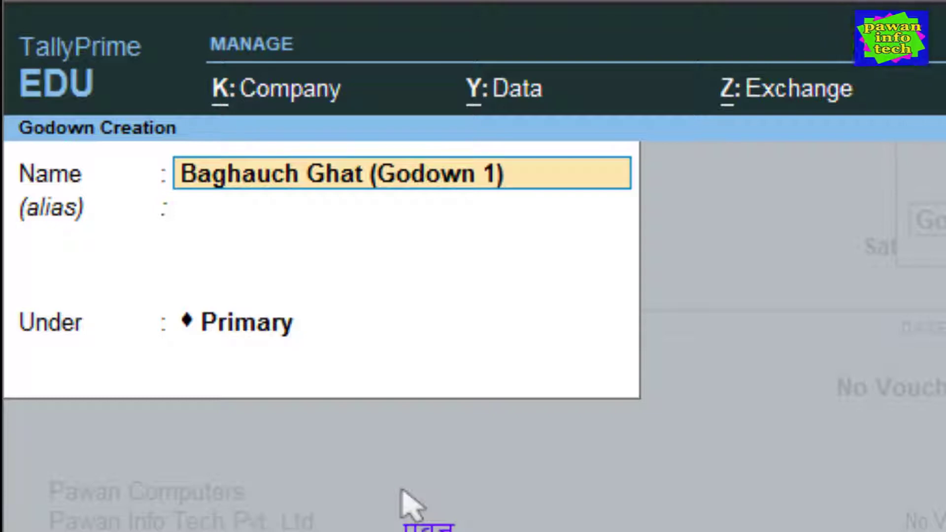
{"action": "key", "text": "Return"}
{"action": "key", "text": "Return"}
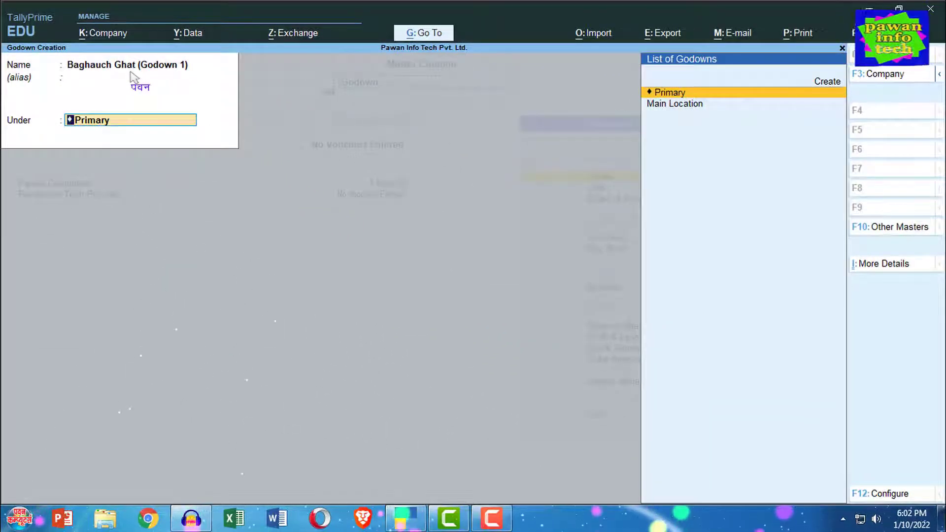
{"action": "key", "text": "Down"}
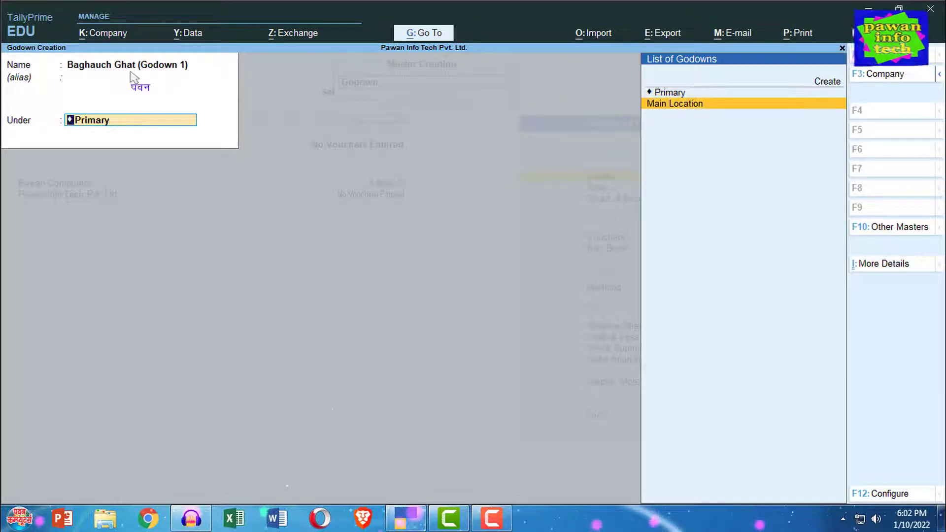
{"action": "key", "text": "Up"}
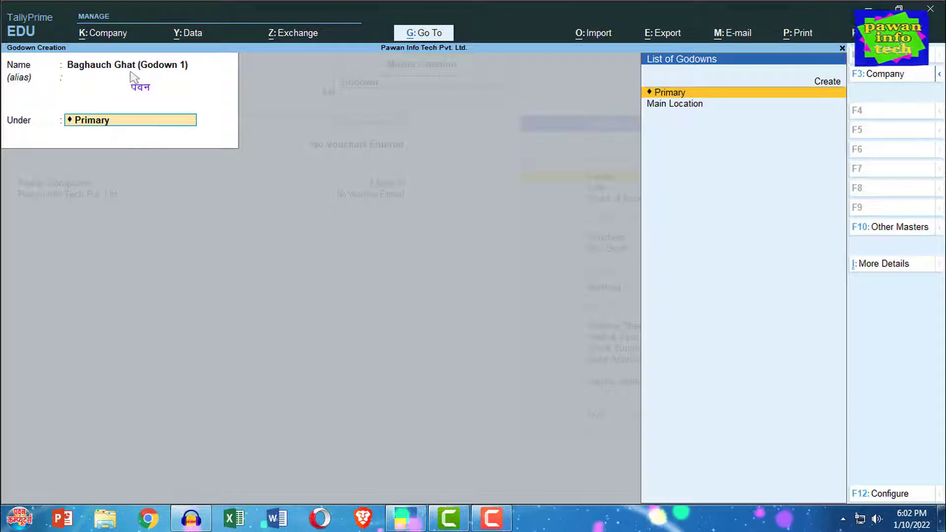
{"action": "key", "text": "Return"}
{"action": "key", "text": "Return"}
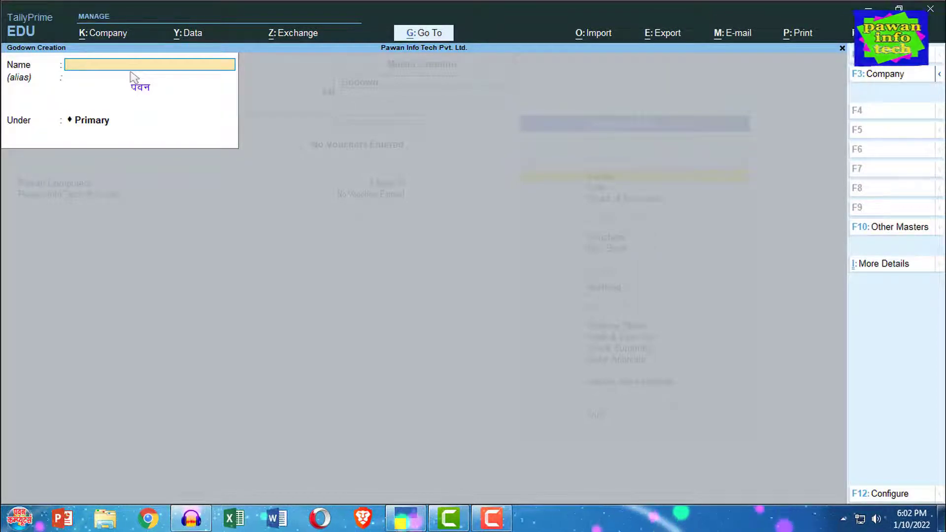
{"action": "key", "text": "Escape"}
{"action": "key", "text": "y"}
{"action": "key", "text": "Escape"}
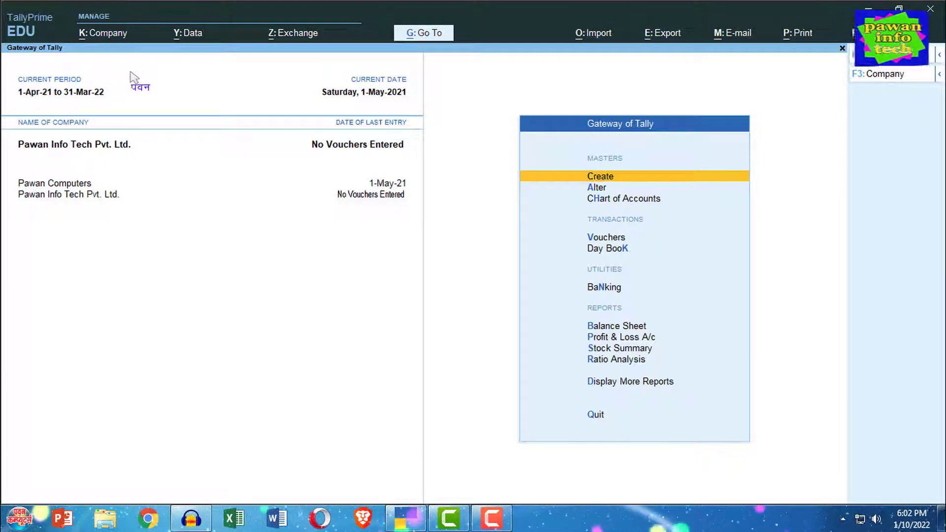
Open Master Creation from the Gateway and choose Stock Group for a blank form.
{"action": "key", "text": "Down"}
{"action": "key", "text": "Up"}
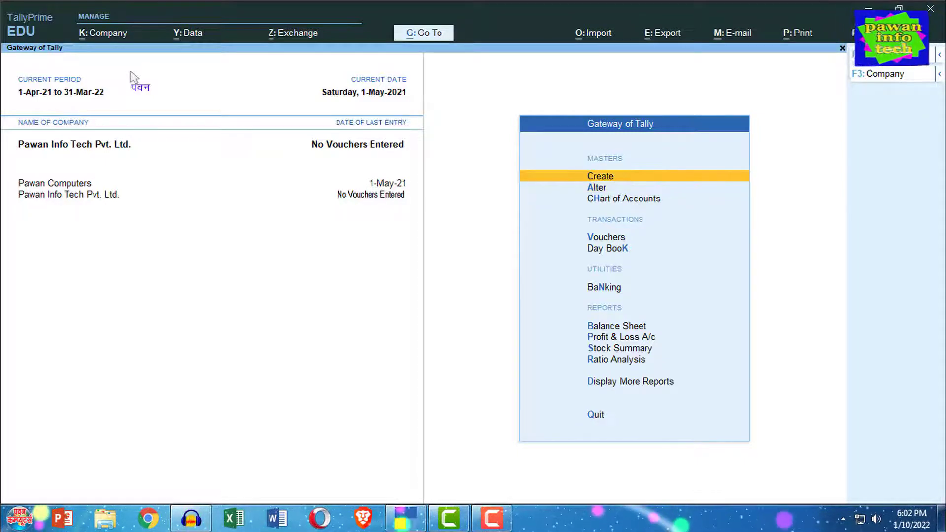
{"action": "key", "text": "Return"}
{"action": "key", "text": "Down"}
{"action": "key", "text": "Down"}
{"action": "key", "text": "Down"}
{"action": "key", "text": "Down"}
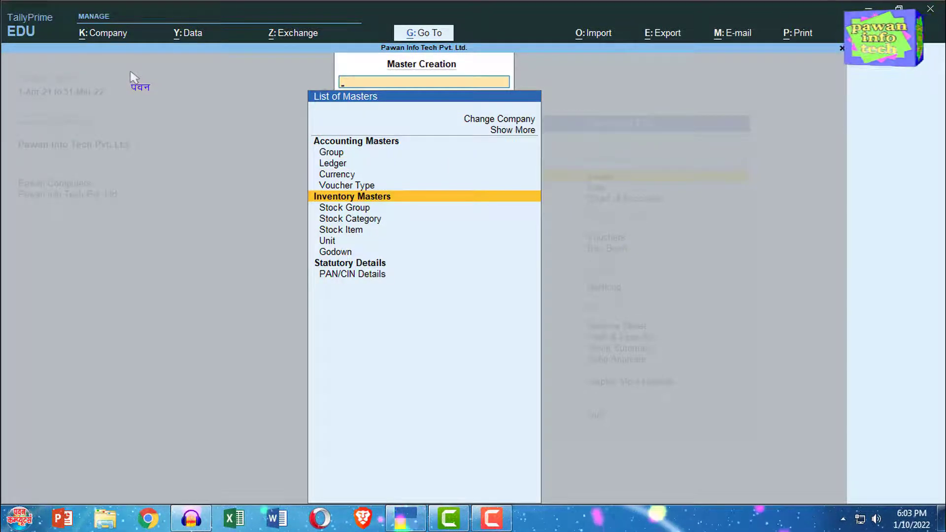
{"action": "key", "text": "Down"}
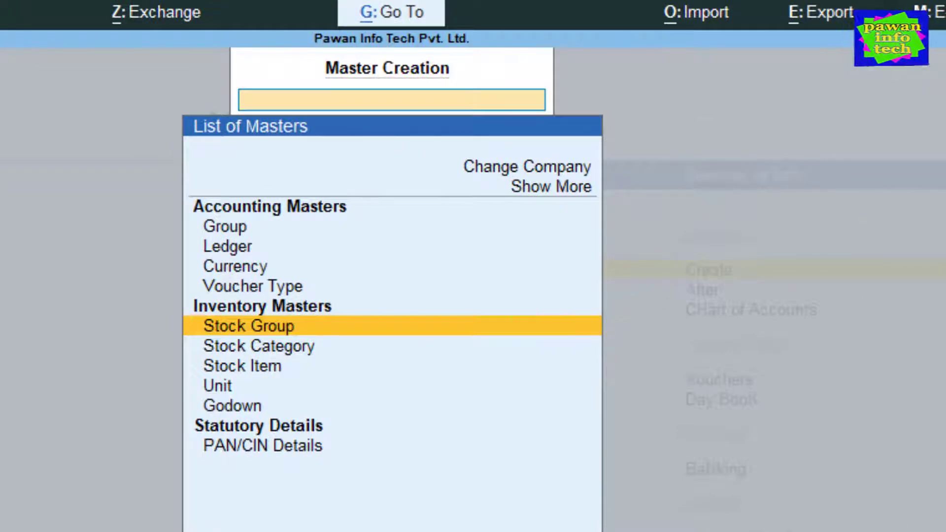
{"action": "key", "text": "Down"}
{"action": "key", "text": "Down"}
{"action": "key", "text": "Down"}
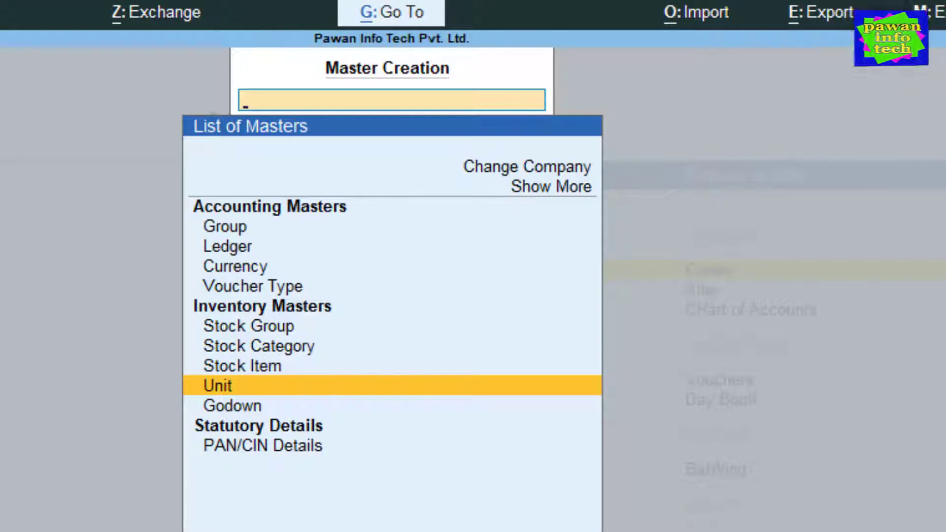
{"action": "key", "text": "Up"}
{"action": "key", "text": "Up"}
{"action": "key", "text": "Up"}
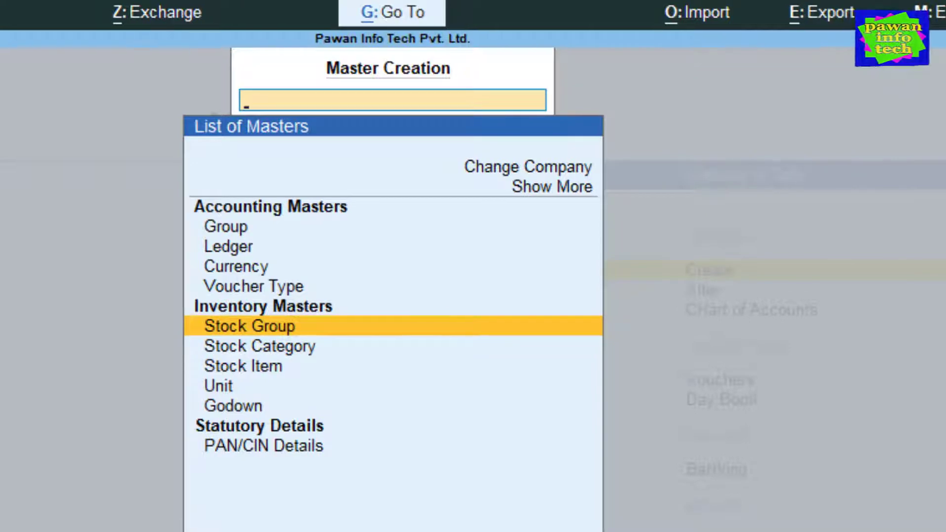
{"action": "key", "text": "Return"}
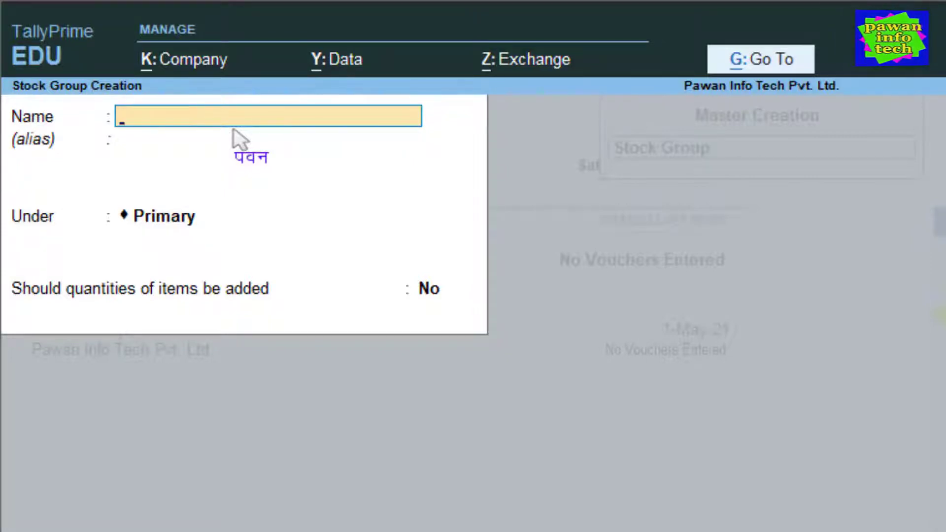
Save stock group HP under Primary without adding quantities, then back out to the masters list.
{"action": "type", "text": "HP"}
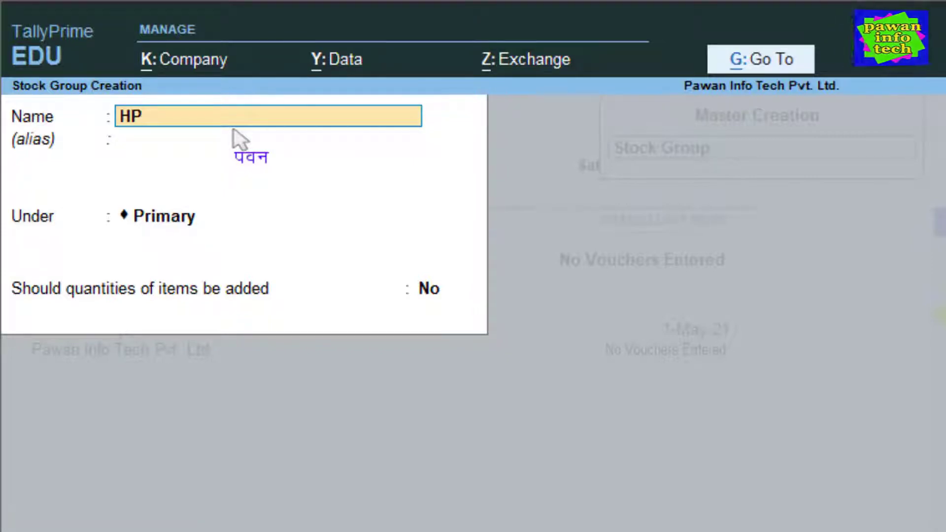
{"action": "key", "text": "Return"}
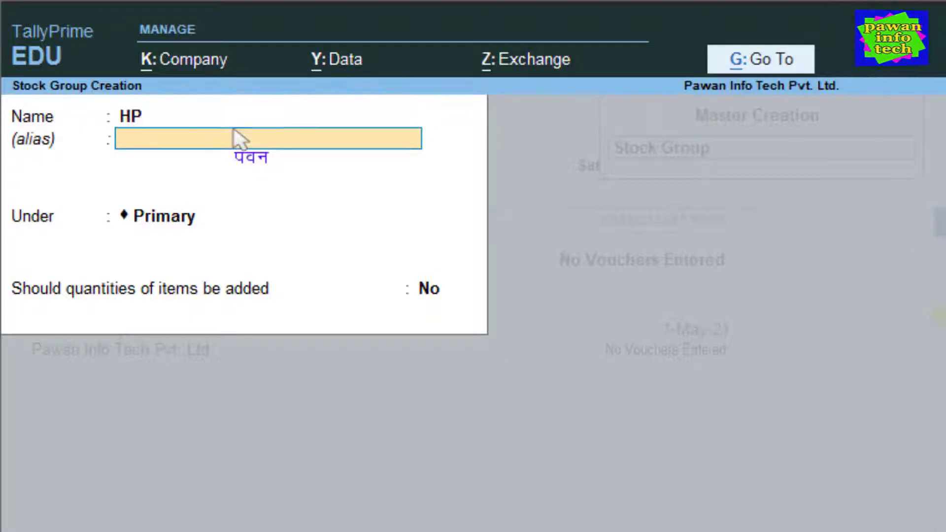
{"action": "key", "text": "Return"}
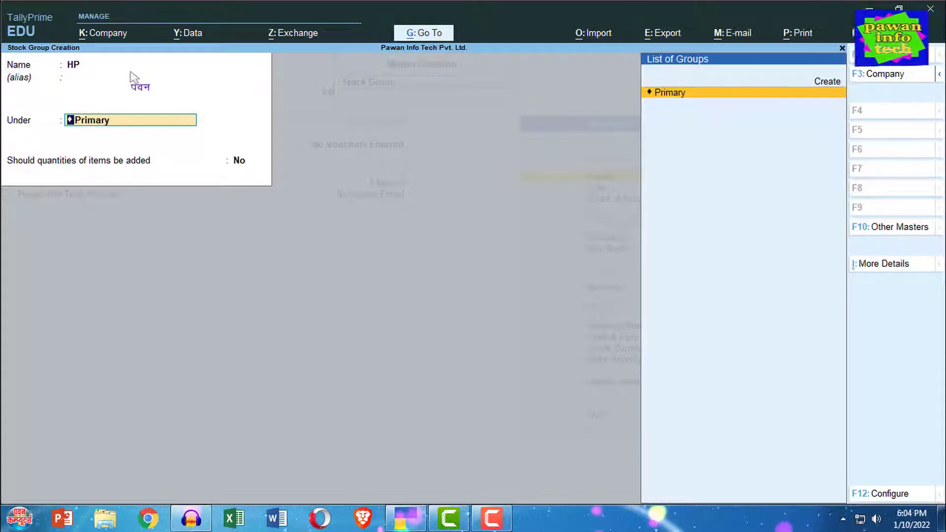
{"action": "key", "text": "Return"}
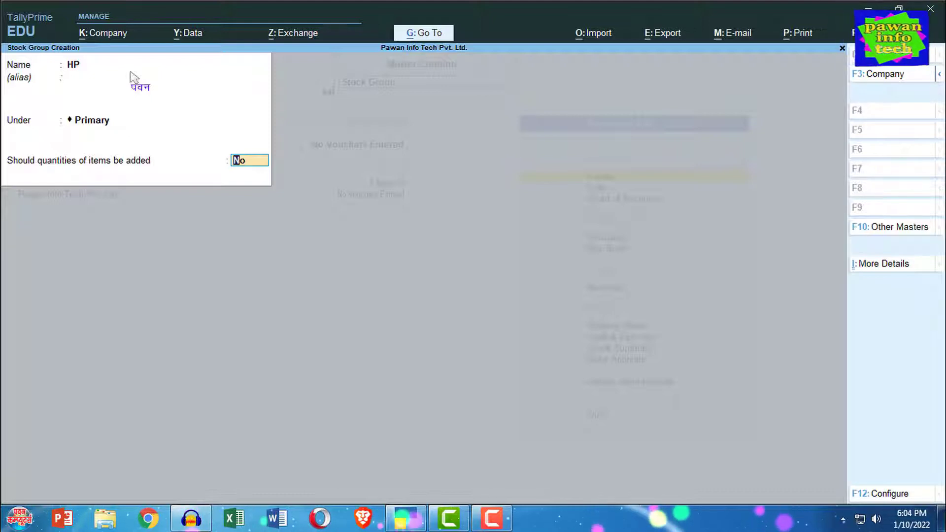
{"action": "key", "text": "Return"}
{"action": "key", "text": "Return"}
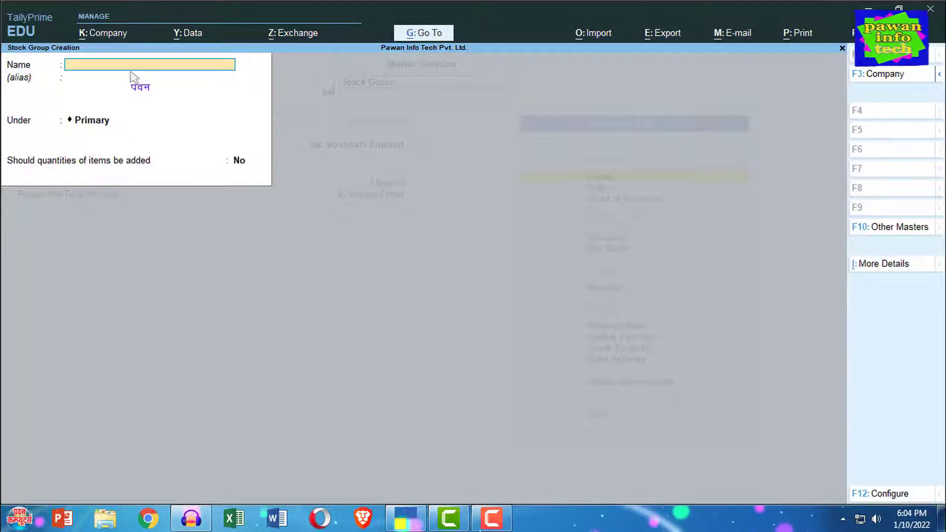
{"action": "key", "text": "Escape"}
{"action": "key", "text": "Return"}
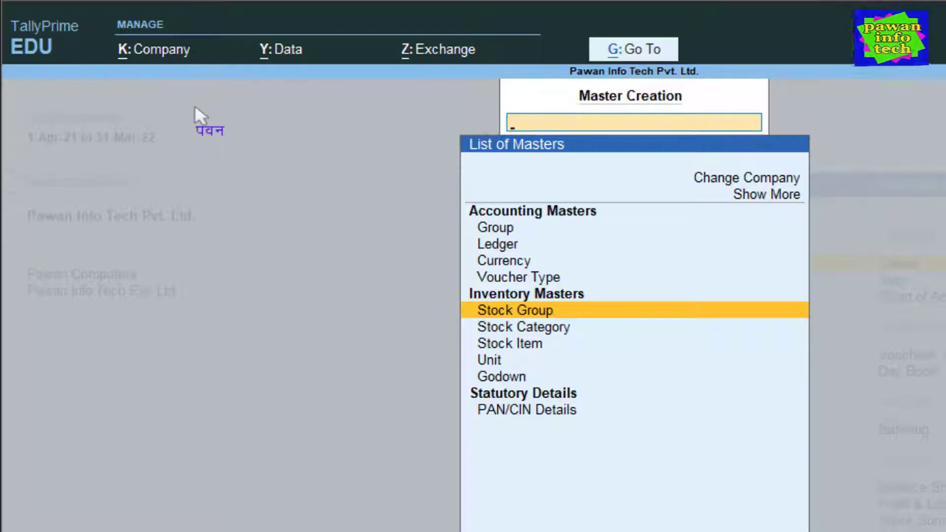
Create stock categories '5h Generation' and 'Normal' under Primary, then go back to Master Creation.
{"action": "key", "text": "Down"}
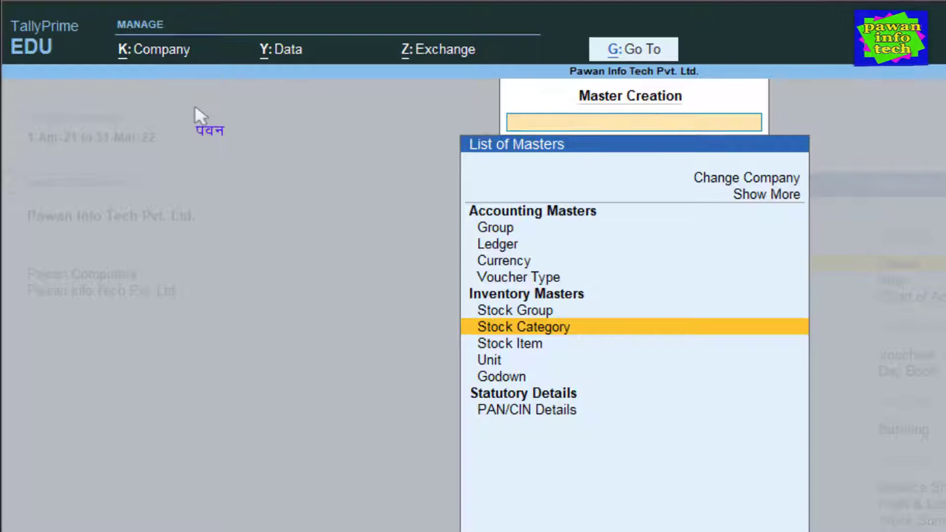
{"action": "key", "text": "Return"}
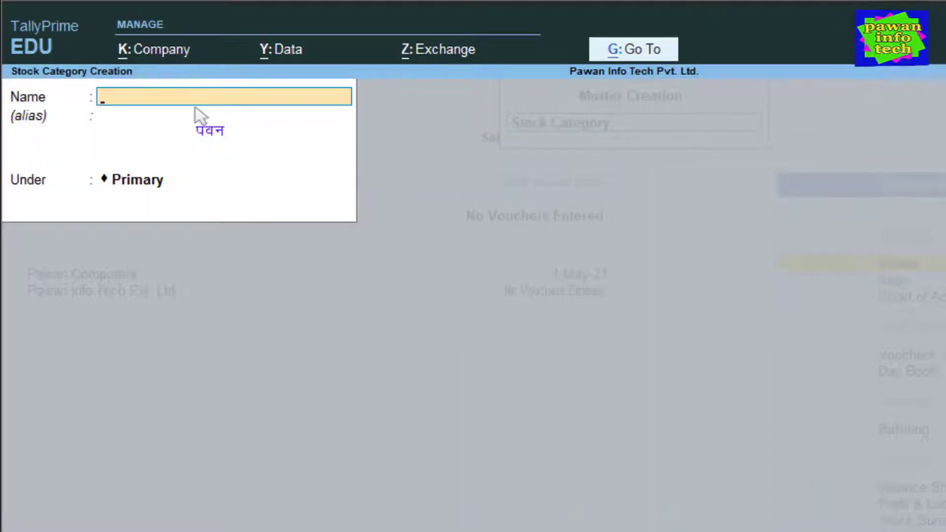
{"action": "type", "text": "5h"}
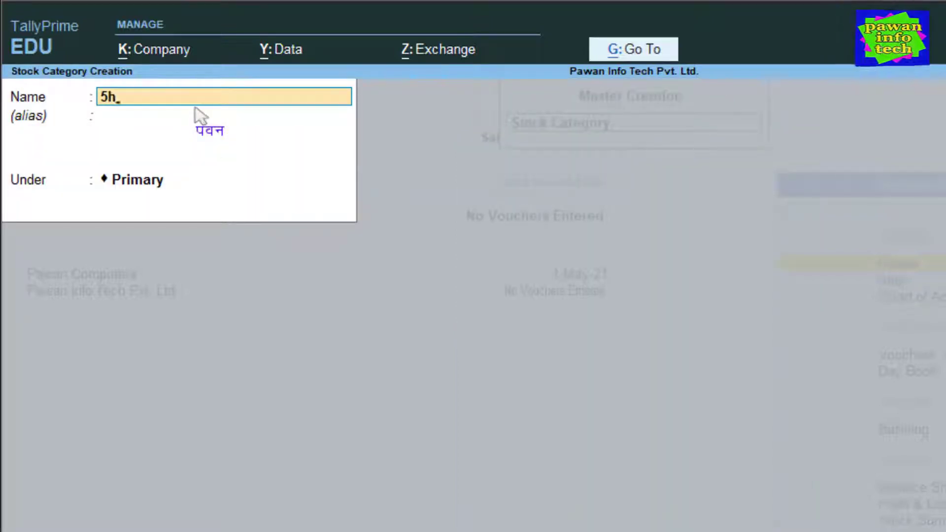
{"action": "type", "text": " Generation"}
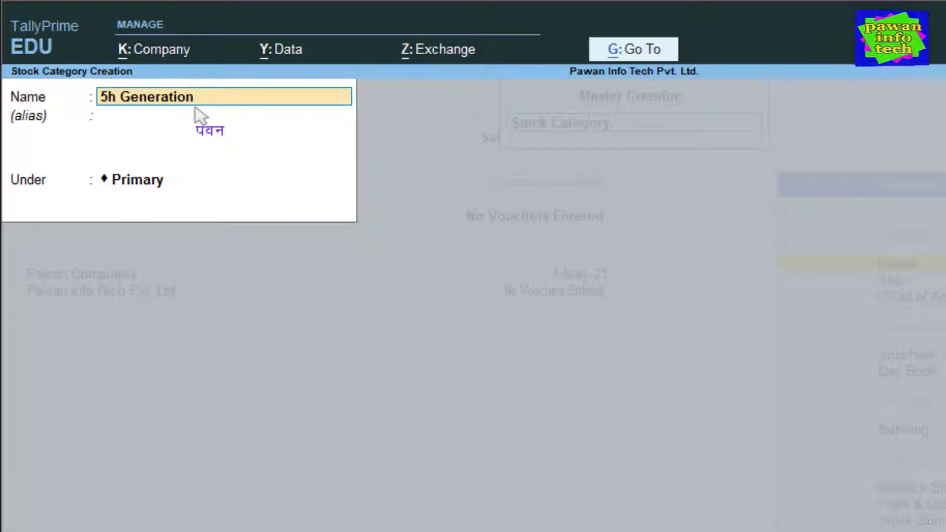
{"action": "key", "text": "Return"}
{"action": "key", "text": "Return"}
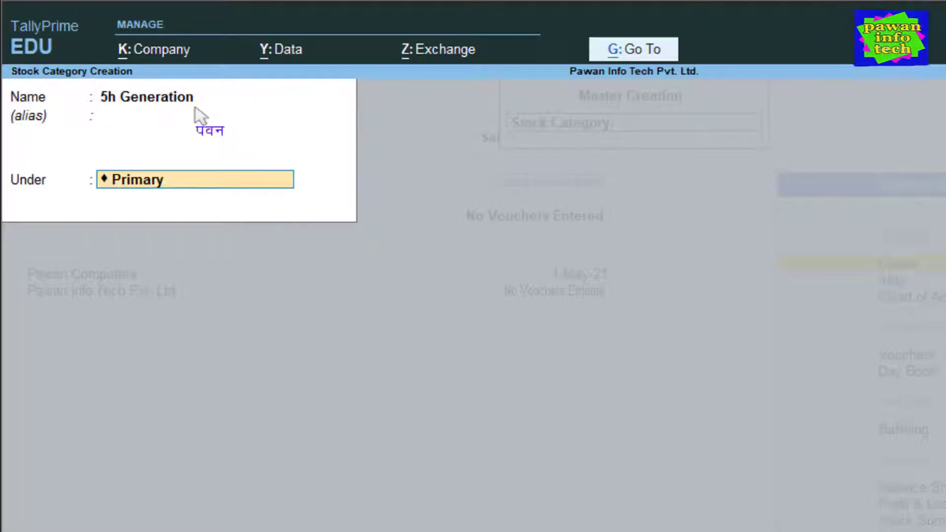
{"action": "key", "text": "Return"}
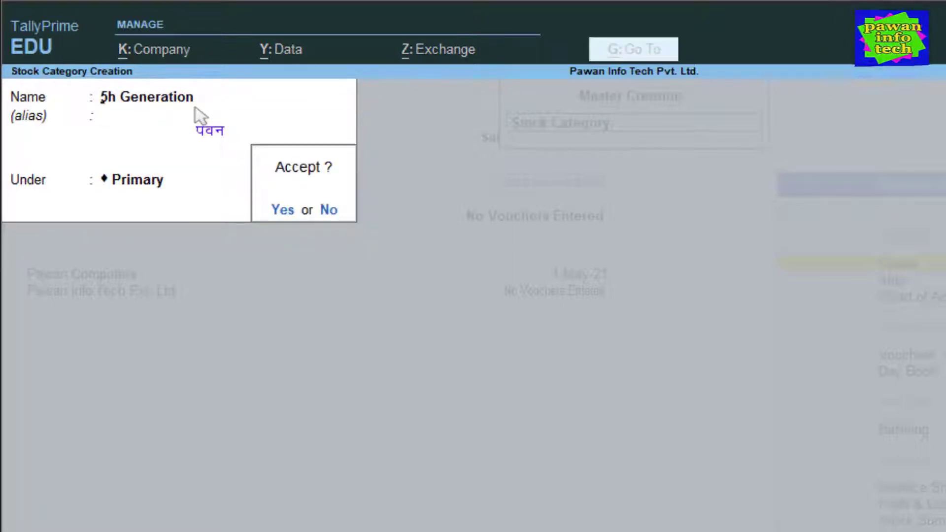
{"action": "key", "text": "Return"}
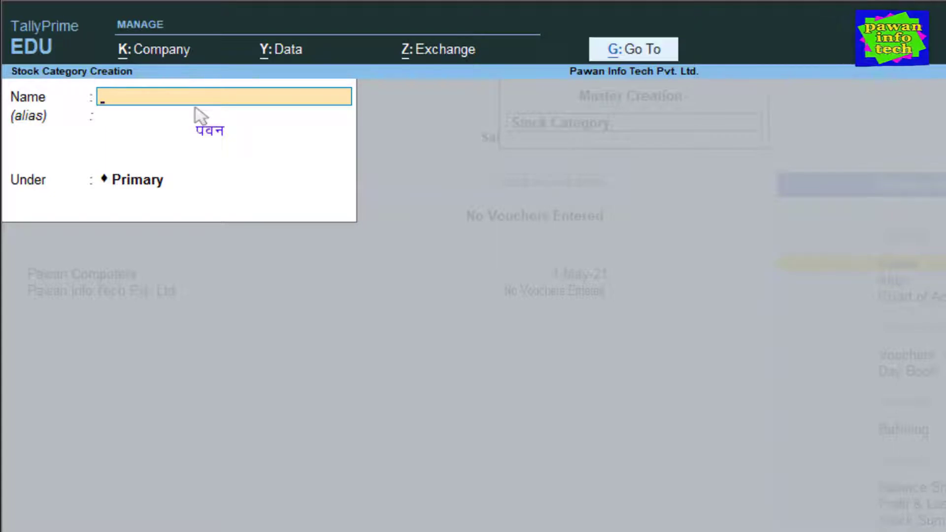
{"action": "type", "text": "Normal"}
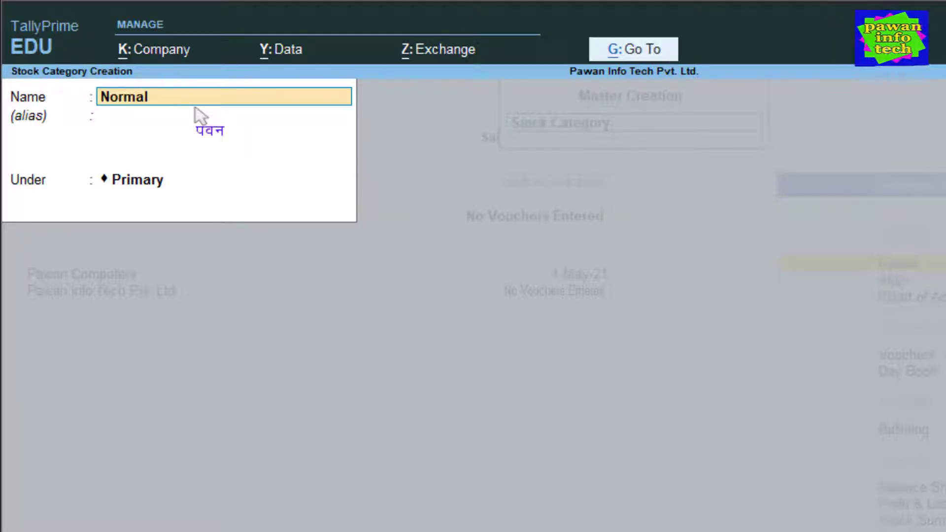
{"action": "key", "text": "Return"}
{"action": "key", "text": "Return"}
{"action": "key", "text": "Return"}
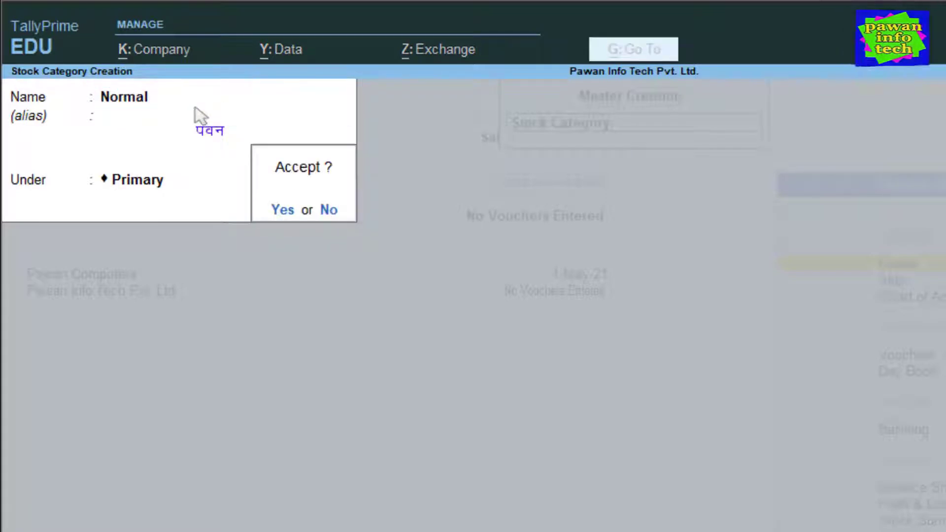
{"action": "key", "text": "Return"}
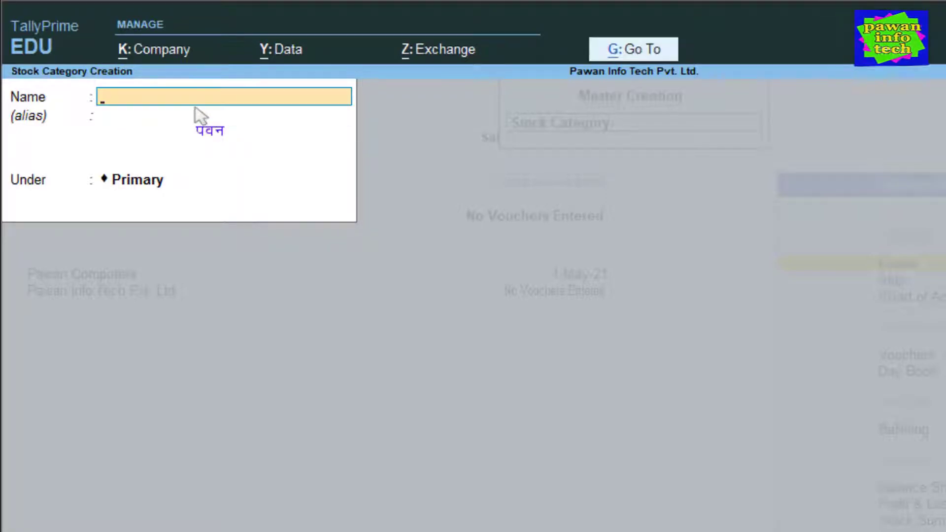
{"action": "key", "text": "Escape"}
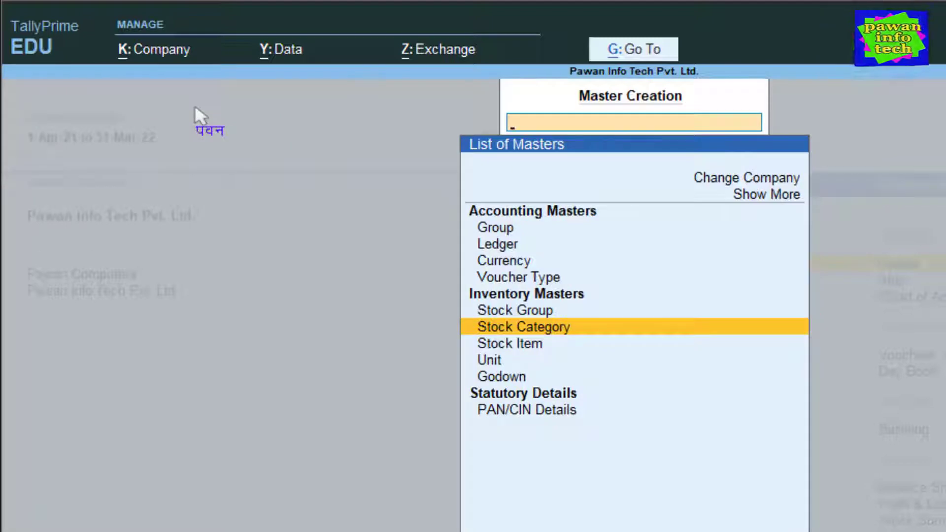
Create the unit NOS, formal name Numbers, 0 decimal places, and return to Master Creation.
{"action": "key", "text": "Down"}
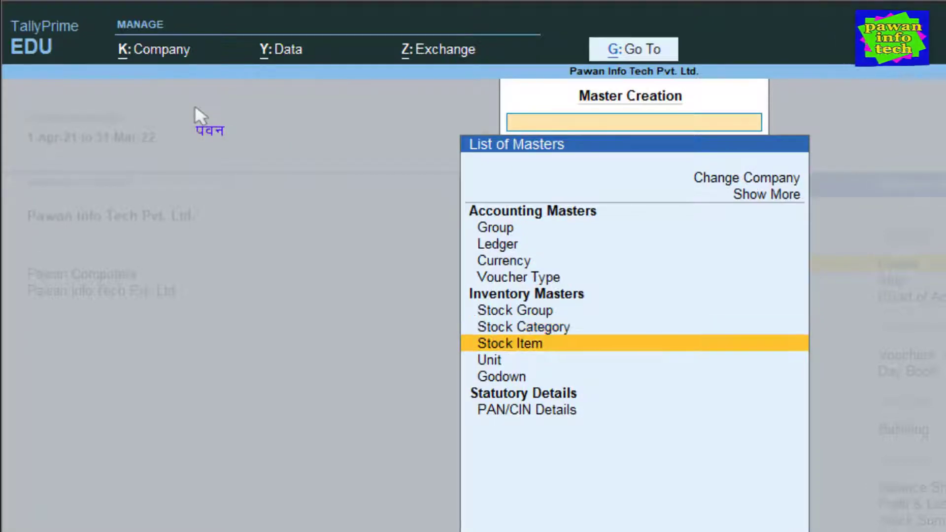
{"action": "key", "text": "Down"}
{"action": "key", "text": "Return"}
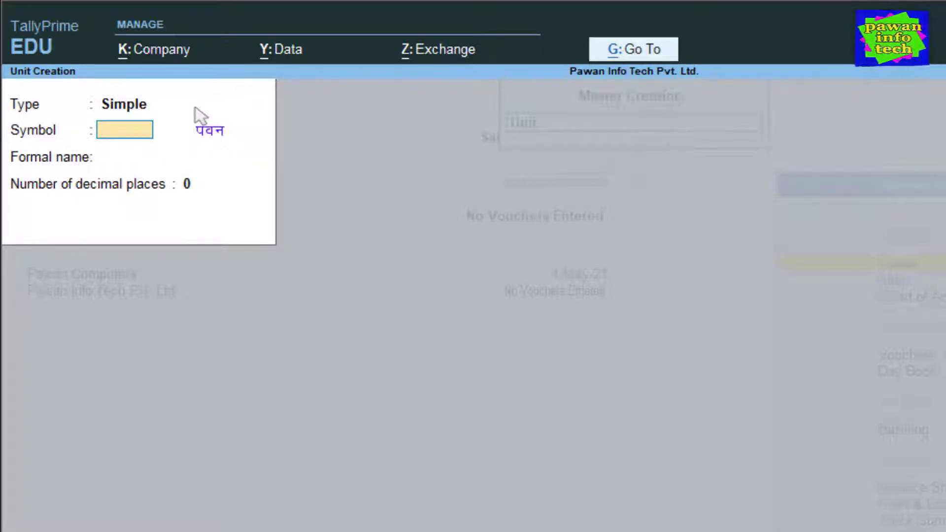
{"action": "type", "text": "NO"}
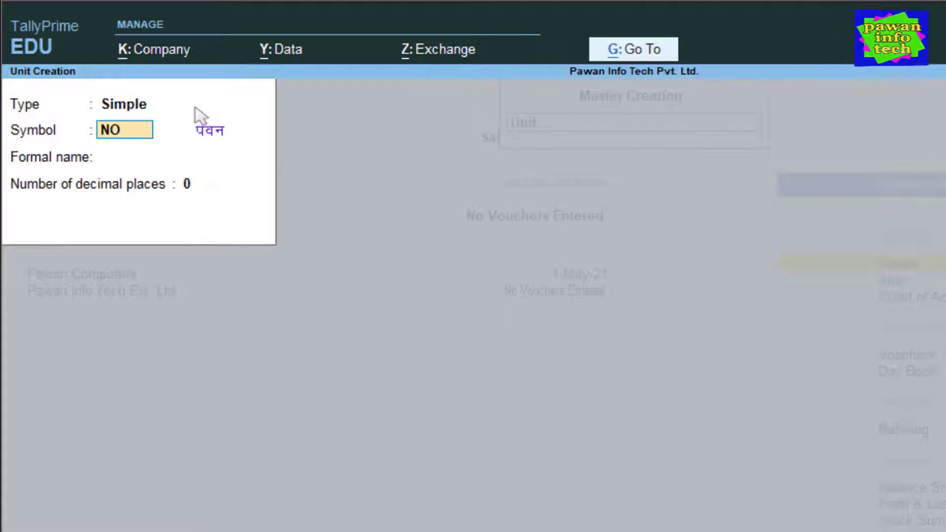
{"action": "type", "text": "S"}
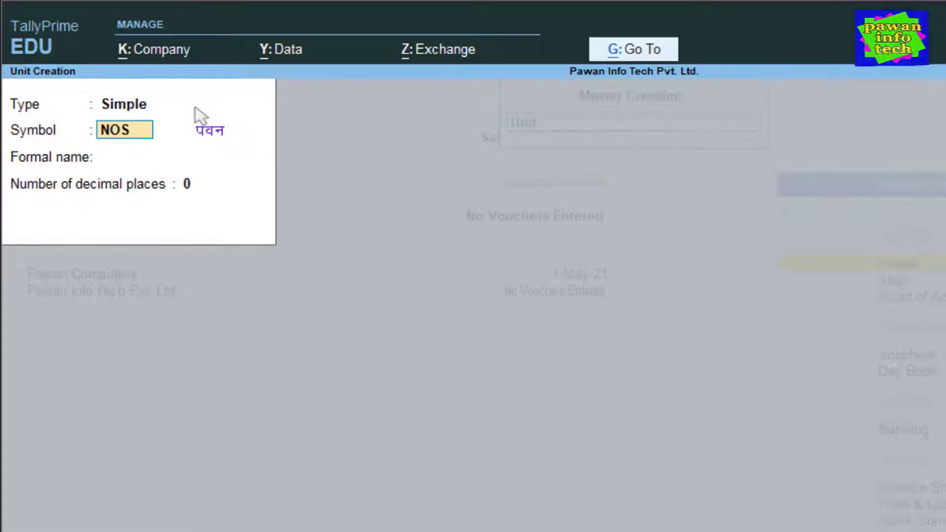
{"action": "key", "text": "Return"}
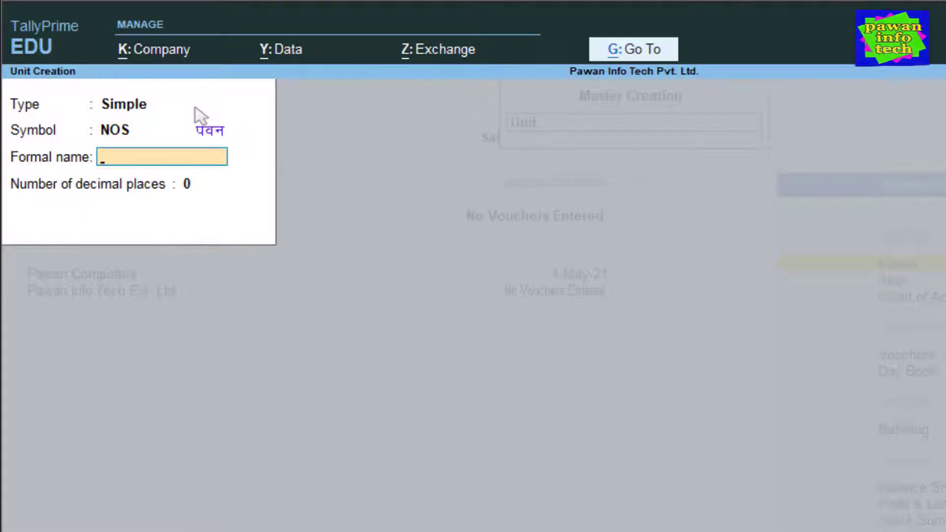
{"action": "type", "text": "Numbers"}
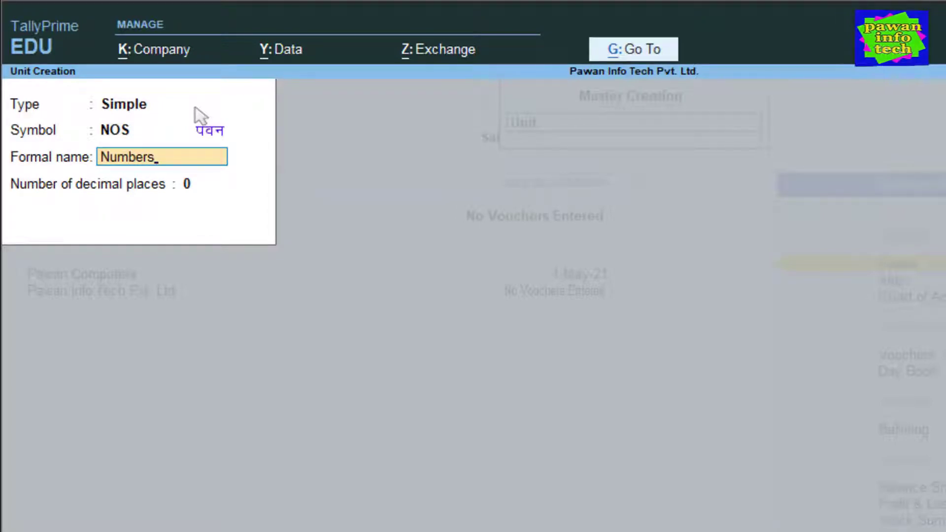
{"action": "key", "text": "Return"}
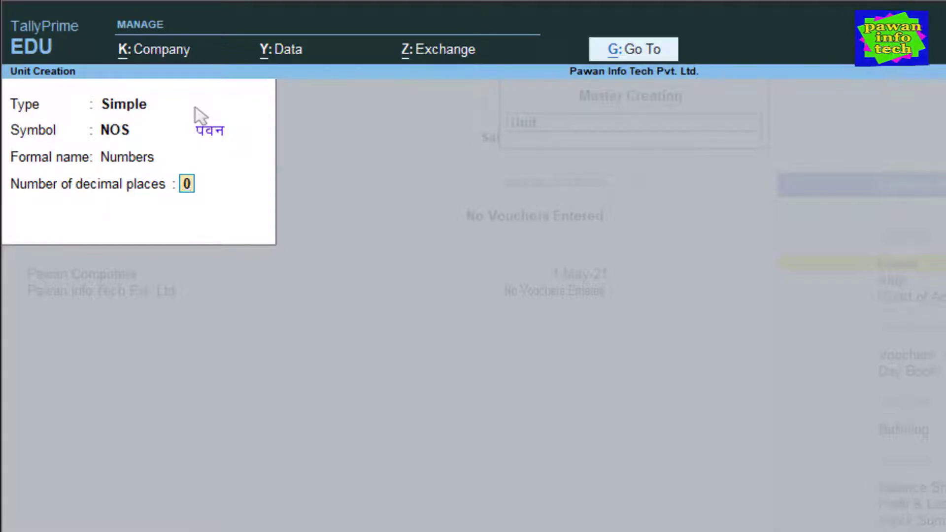
{"action": "key", "text": "Return"}
{"action": "key", "text": "Return"}
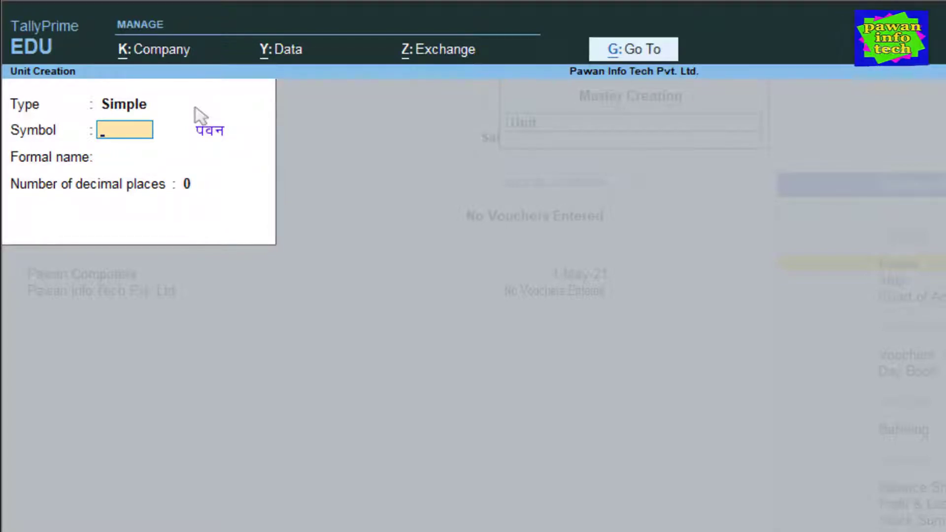
{"action": "key", "text": "Escape"}
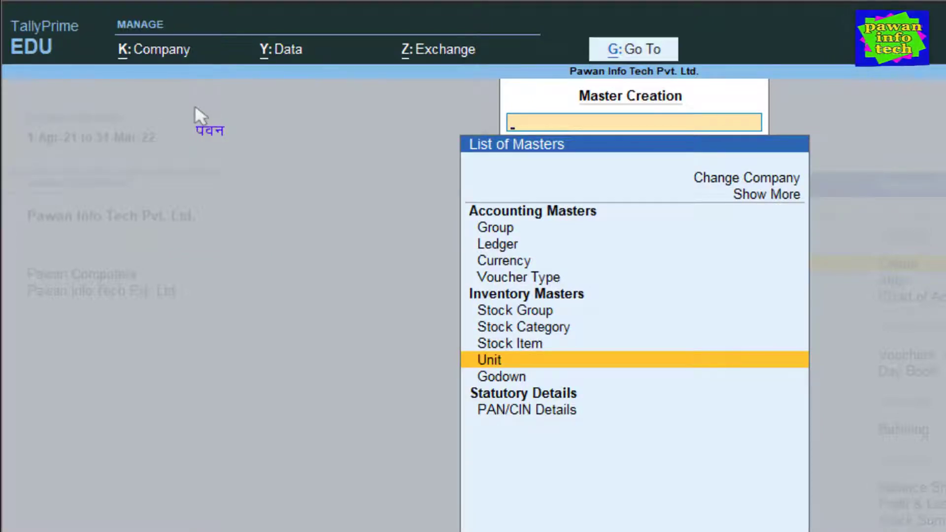
Start a new stock item and bring up its F12 configuration settings.
{"action": "key", "text": "Up"}
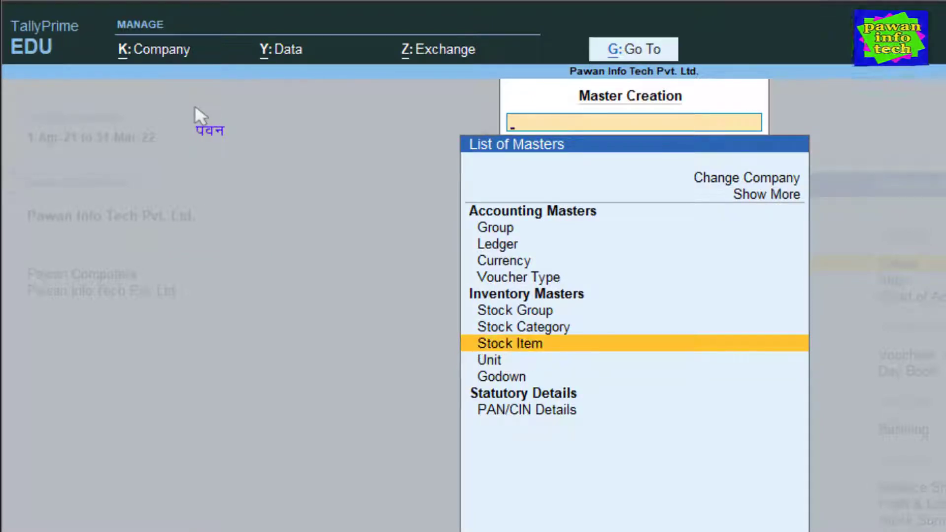
{"action": "key", "text": "Return"}
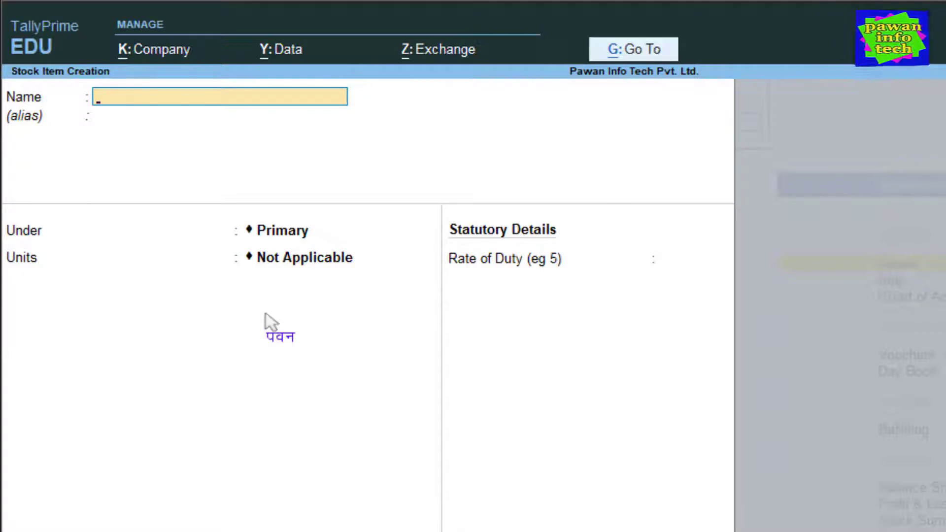
{"action": "key", "text": "F12"}
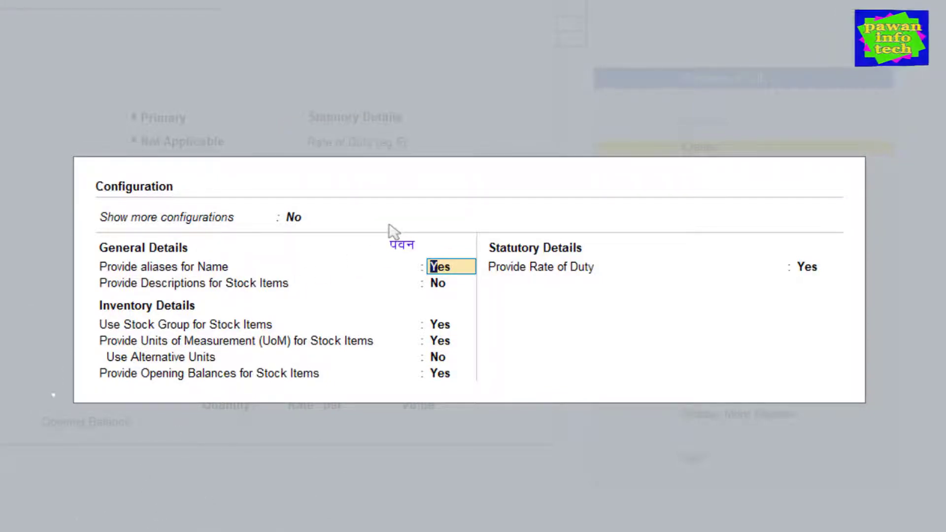
Set Show more configurations and Use Stock Category for Stock Items to Yes.
{"action": "key", "text": "Up"}
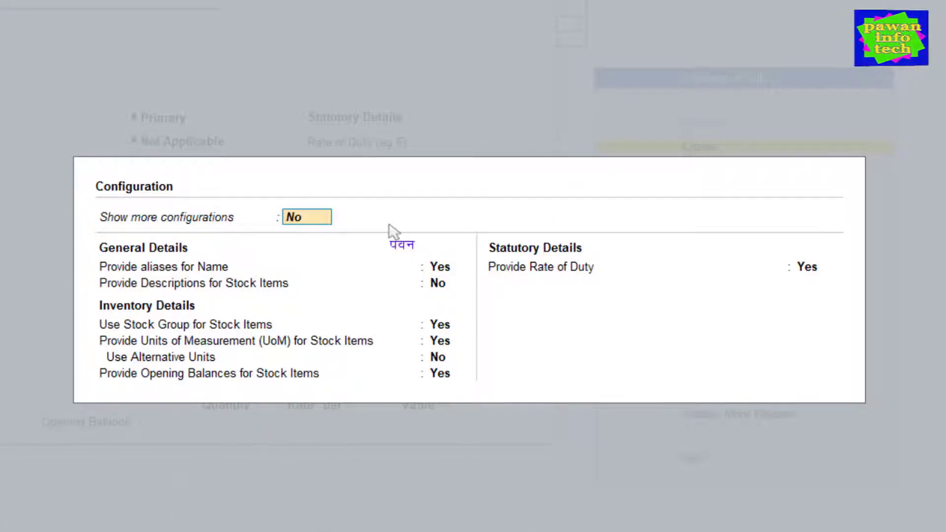
{"action": "type", "text": "y"}
{"action": "key", "text": "Return"}
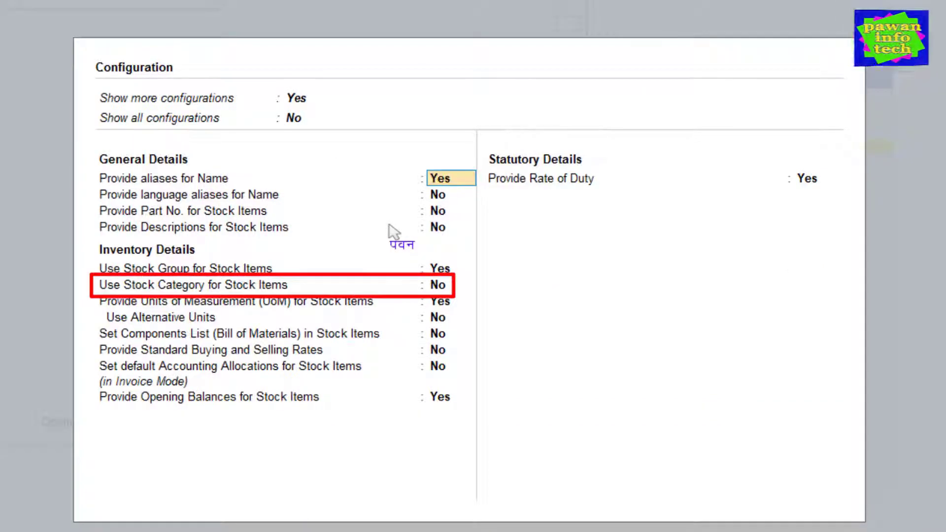
{"action": "key", "text": "Return"}
{"action": "key", "text": "Return"}
{"action": "key", "text": "Return"}
{"action": "key", "text": "Return"}
{"action": "key", "text": "Return"}
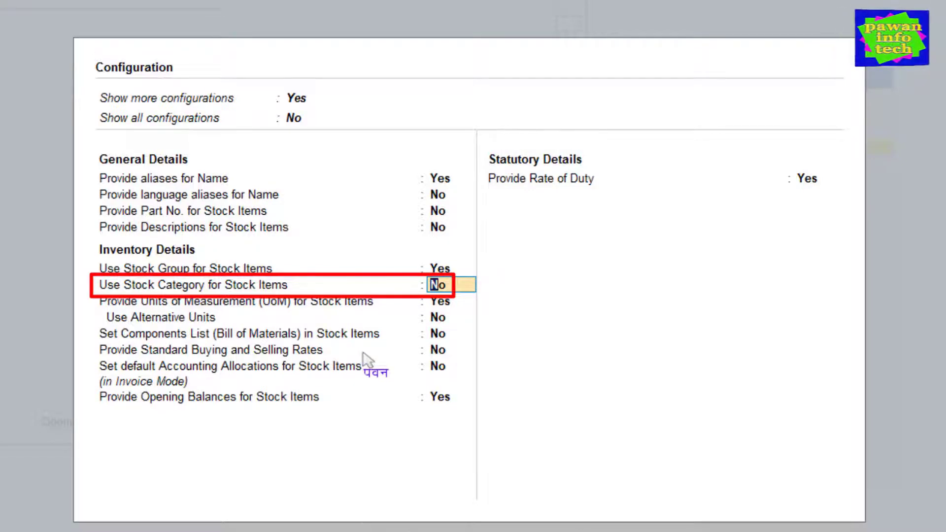
{"action": "type", "text": "y"}
{"action": "key", "text": "Return"}
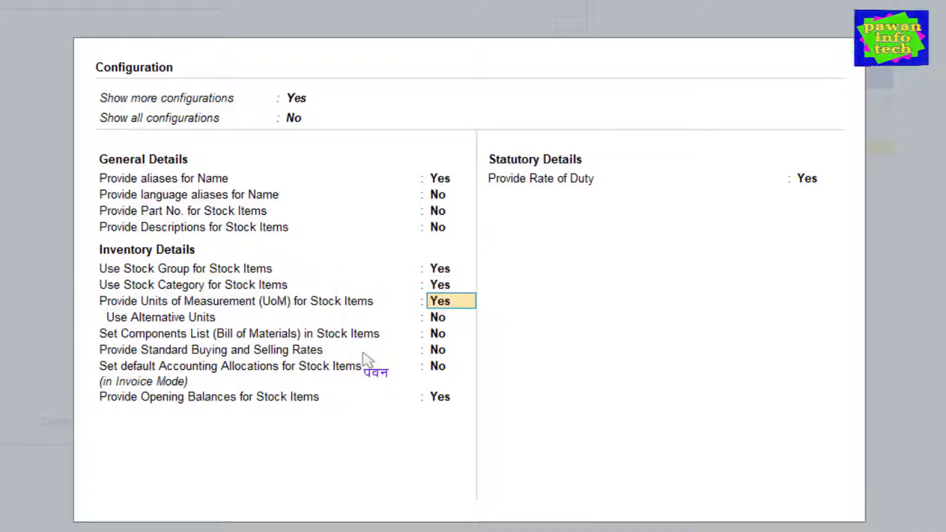
{"action": "key", "text": "Return"}
{"action": "key", "text": "Return"}
{"action": "key", "text": "Return"}
{"action": "key", "text": "Return"}
{"action": "key", "text": "Return"}
{"action": "key", "text": "Return"}
{"action": "key", "text": "Return"}
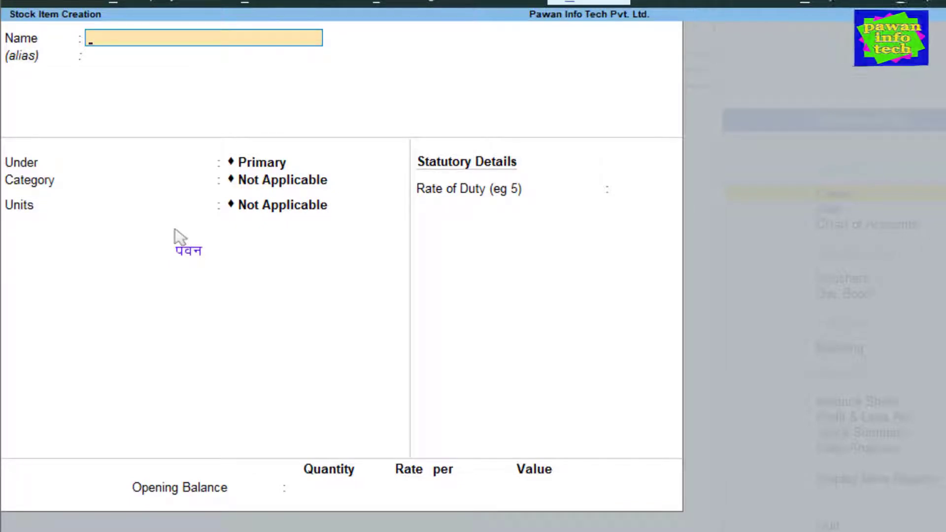
Name the new item 'Laptop Core I3 5th Generation' and place it under the HP group.
{"action": "type", "text": "Laptop"}
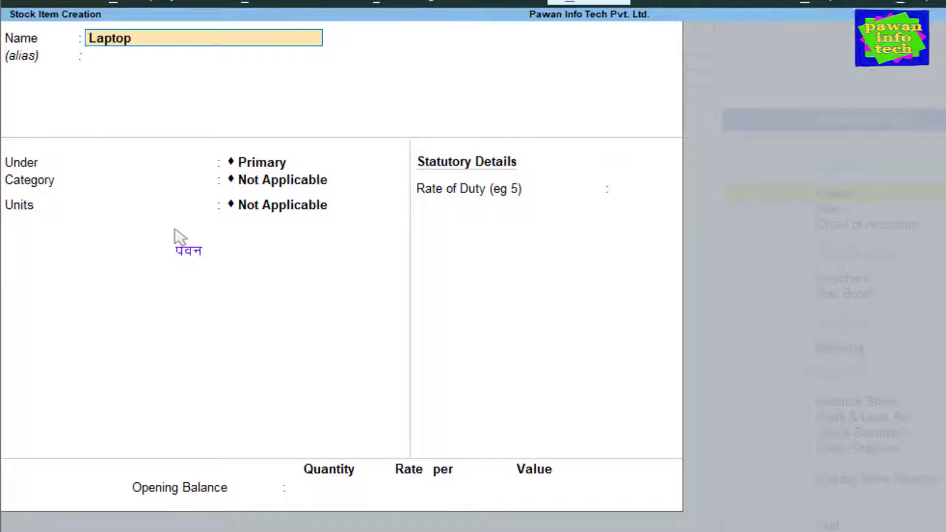
{"action": "type", "text": " Cor"}
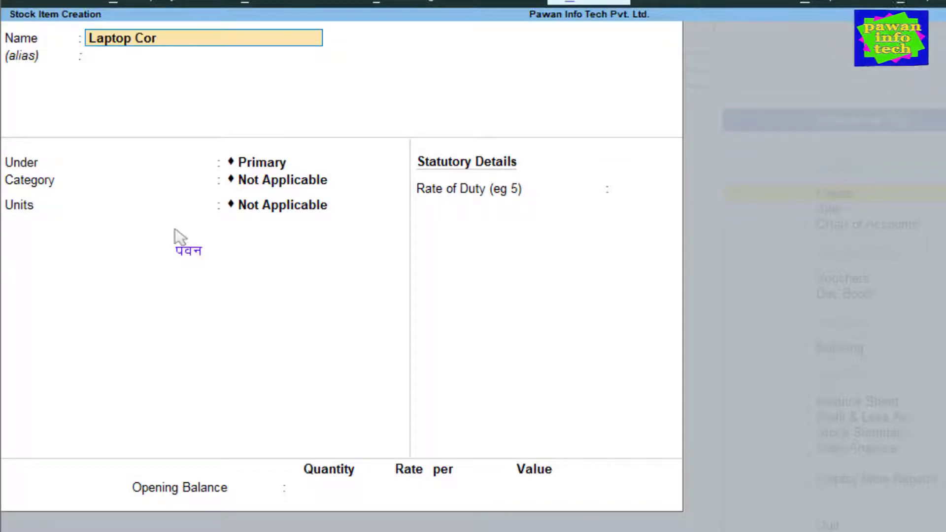
{"action": "type", "text": "e I3 5th Gen"}
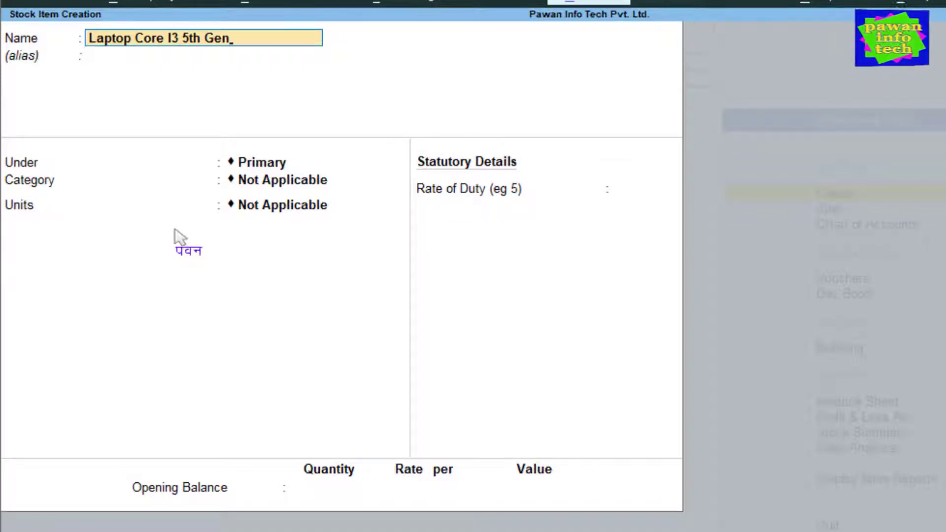
{"action": "type", "text": "era"}
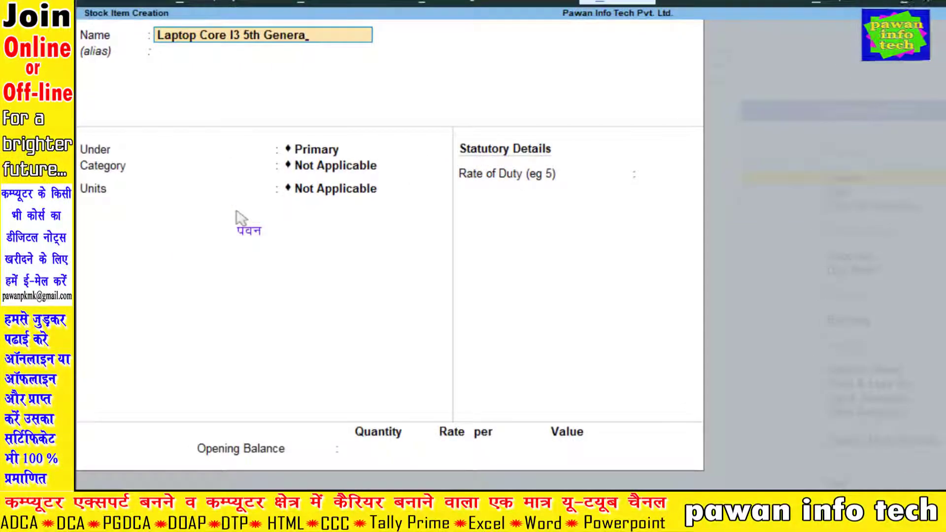
{"action": "type", "text": "tion"}
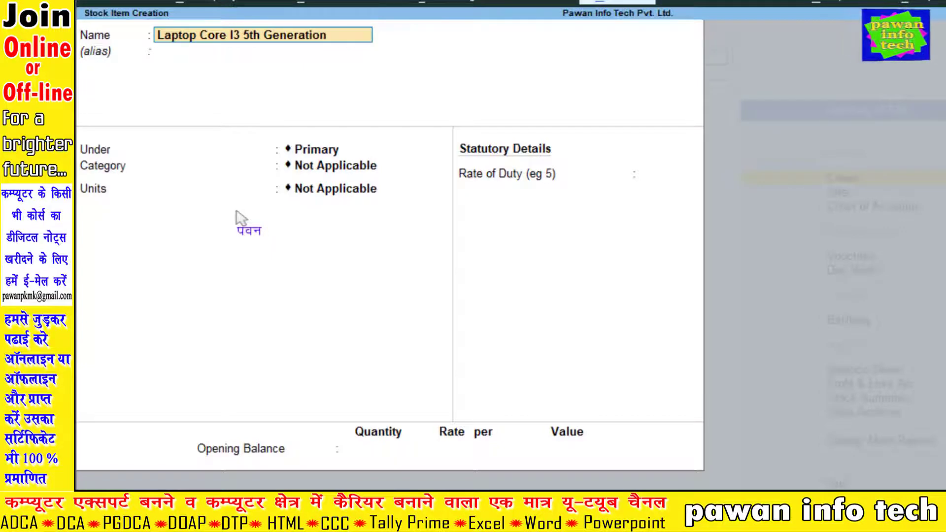
{"action": "key", "text": "Return"}
{"action": "key", "text": "Return"}
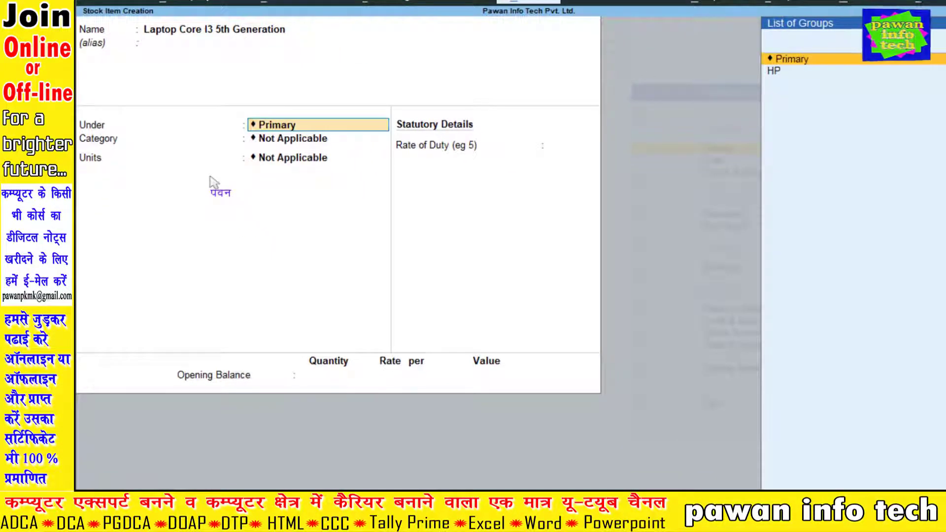
{"action": "key", "text": "Down"}
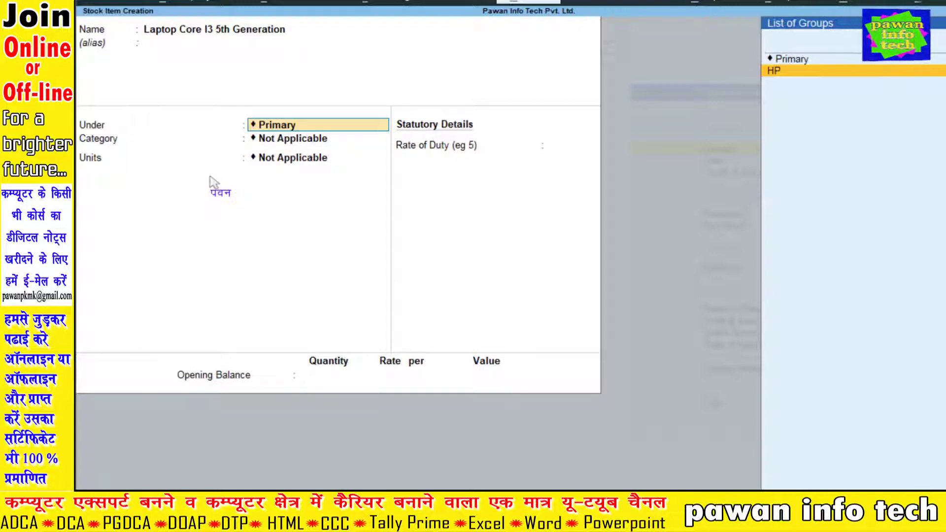
{"action": "key", "text": "Return"}
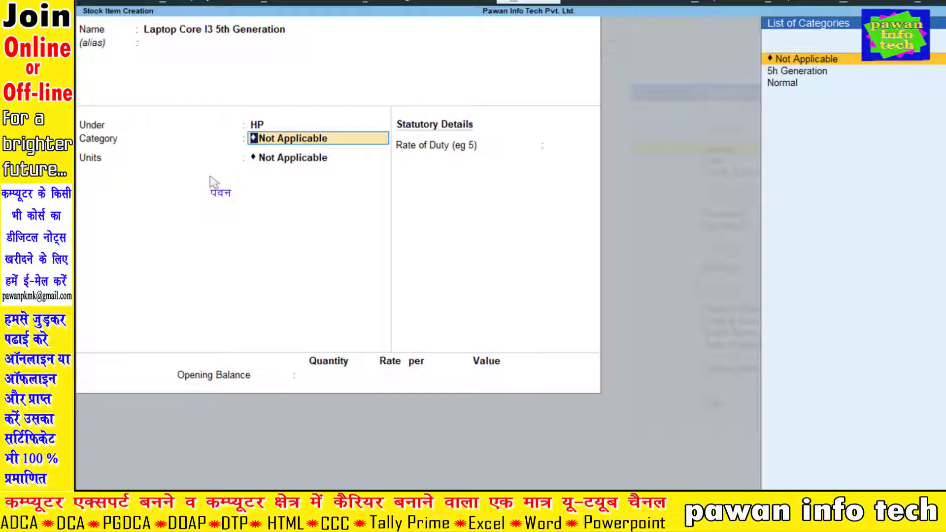
Clear its category and quit the stock item form without saving.
{"action": "key", "text": "Down"}
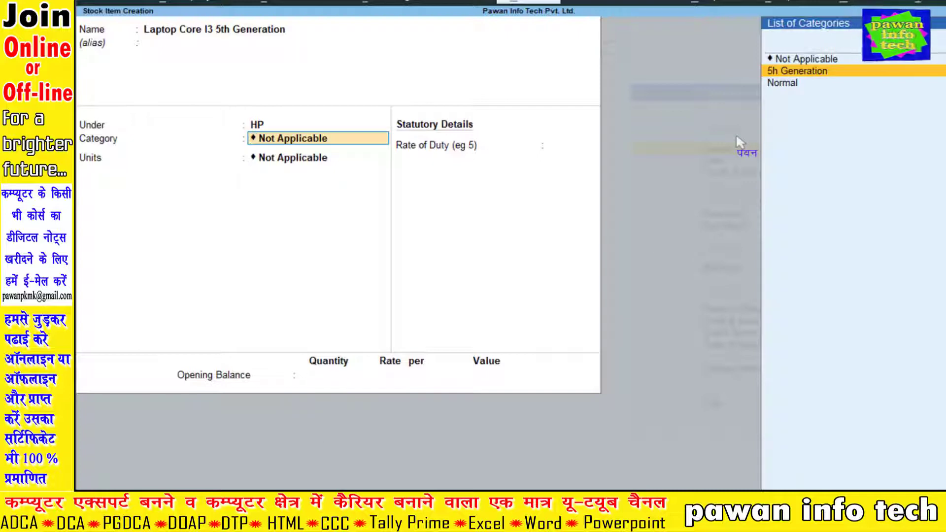
{"action": "key", "text": "BackSpace"}
{"action": "key", "text": "Escape"}
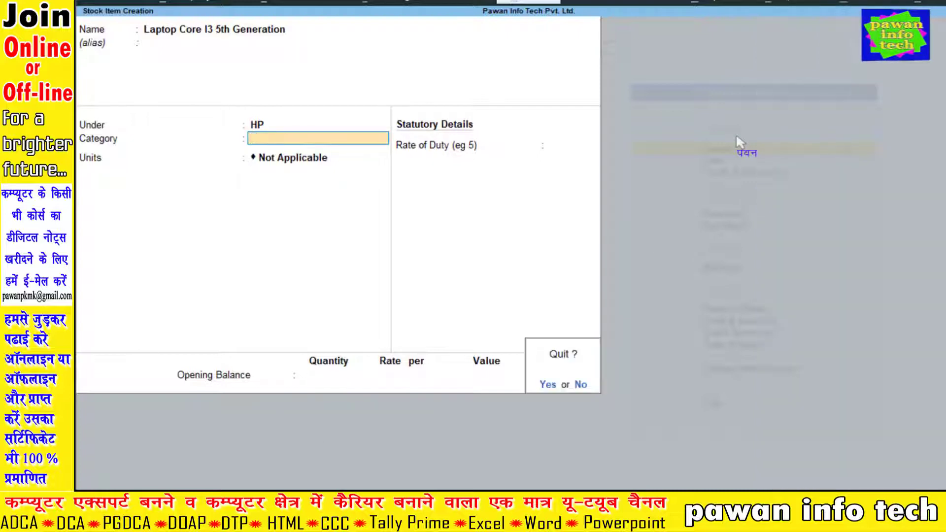
{"action": "key", "text": "Return"}
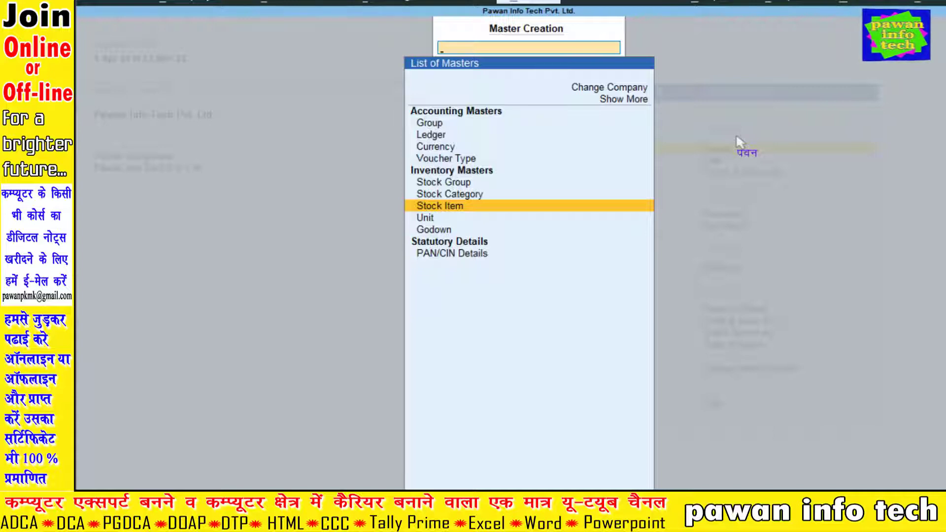
From the Gateway, open the stock category '5h Generation' for alteration.
{"action": "key", "text": "Escape"}
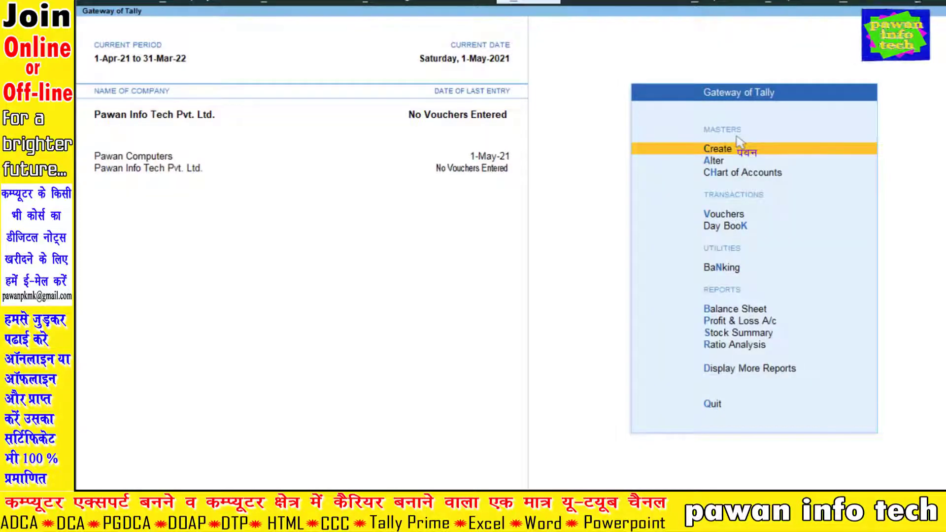
{"action": "key", "text": "Down"}
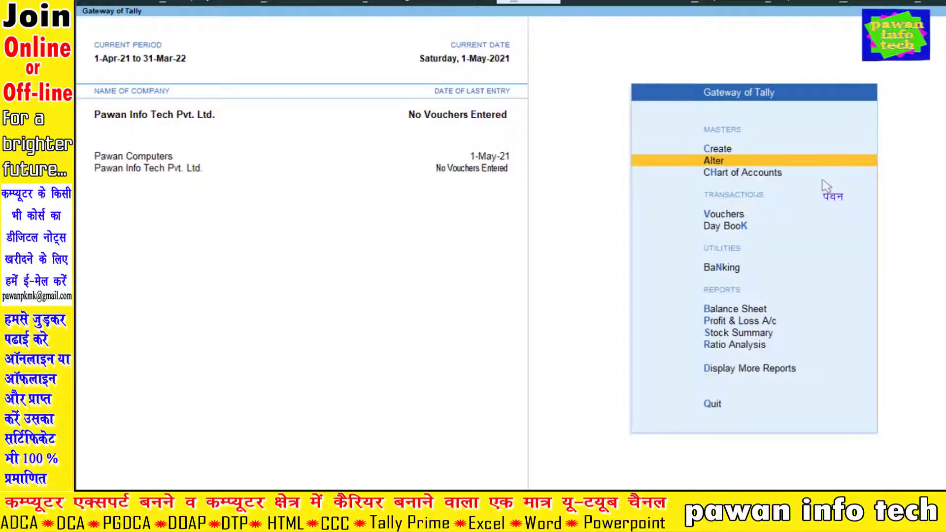
{"action": "key", "text": "Return"}
{"action": "key", "text": "Down"}
{"action": "key", "text": "Down"}
{"action": "key", "text": "Down"}
{"action": "key", "text": "Down"}
{"action": "key", "text": "Down"}
{"action": "key", "text": "Down"}
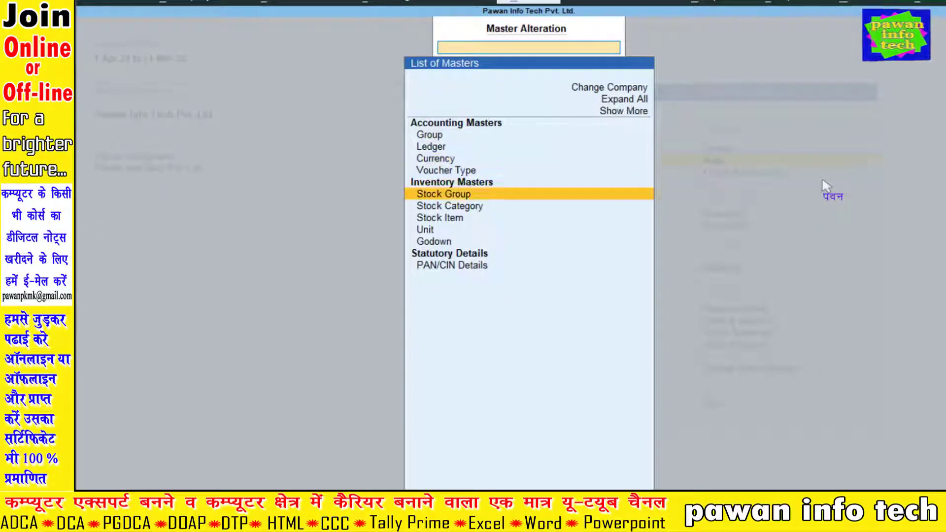
{"action": "key", "text": "Up"}
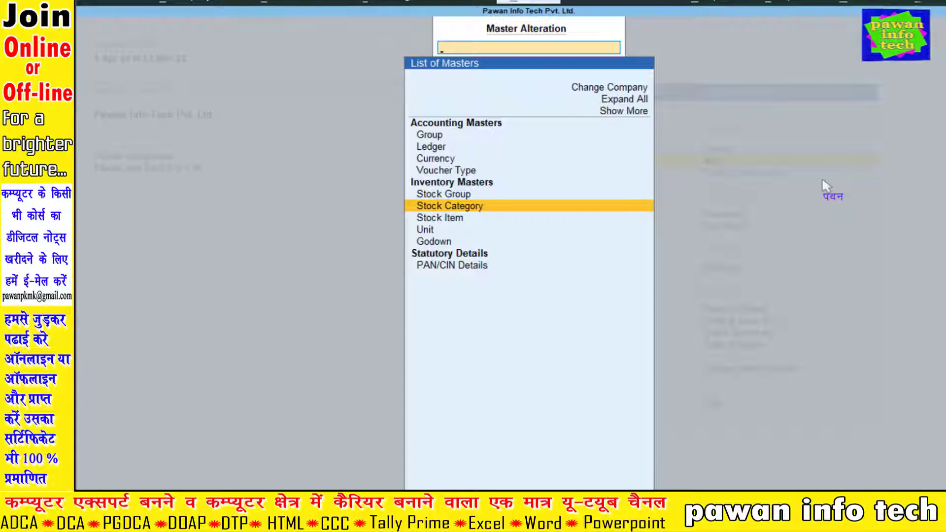
{"action": "key", "text": "Return"}
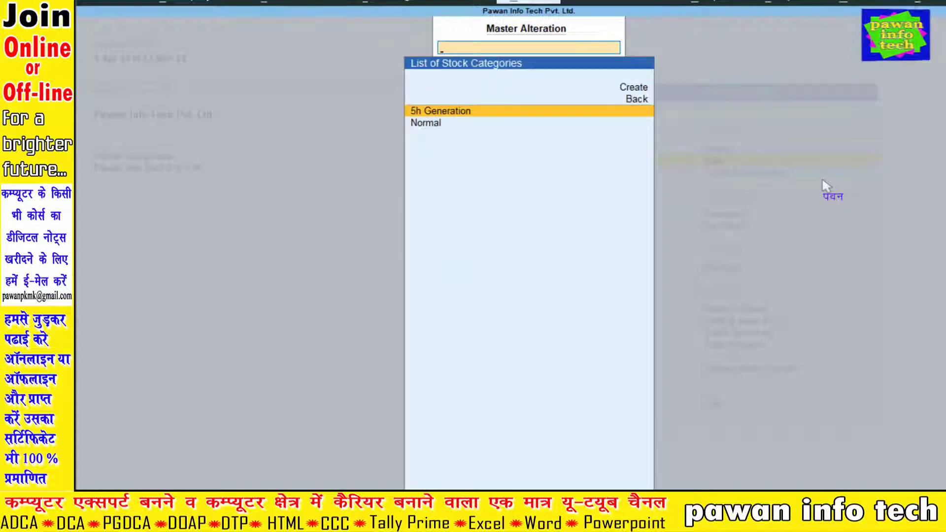
{"action": "key", "text": "Down"}
{"action": "key", "text": "Up"}
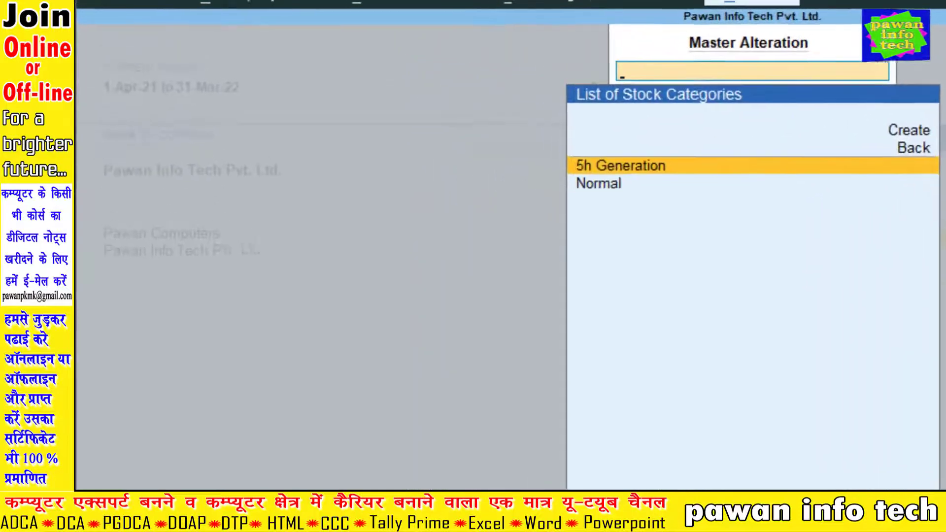
{"action": "key", "text": "Return"}
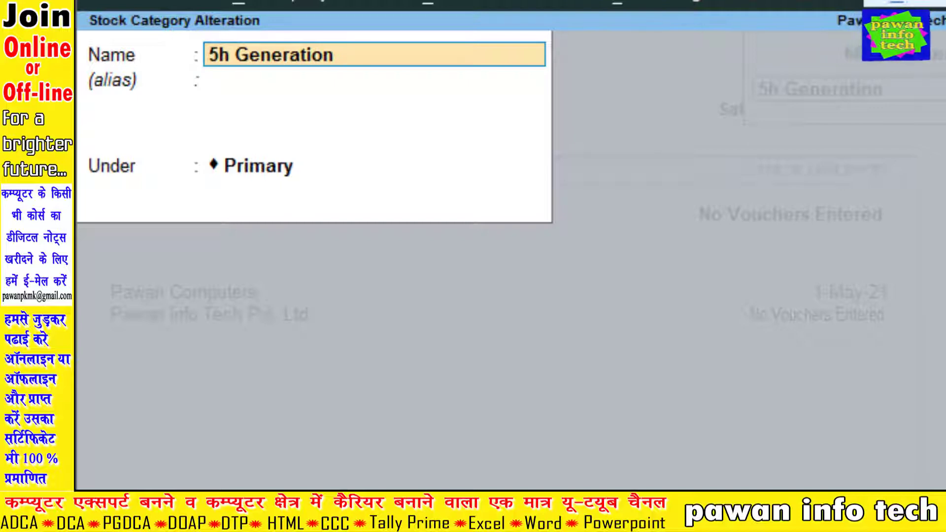
Rename it to '5Th Generation', save, and return to the Gateway.
{"action": "key", "text": "Delete"}
{"action": "key", "text": "Delete"}
{"action": "key", "text": "Delete"}
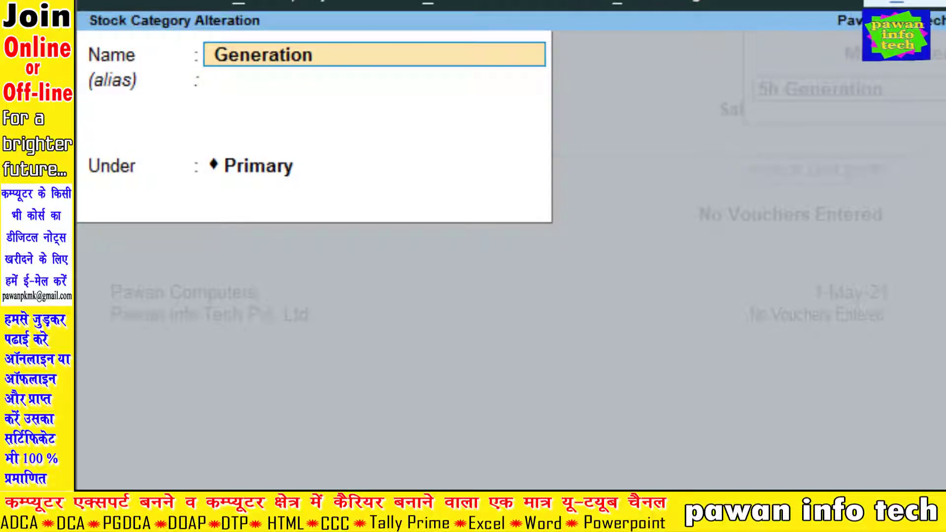
{"action": "type", "text": "5Th"}
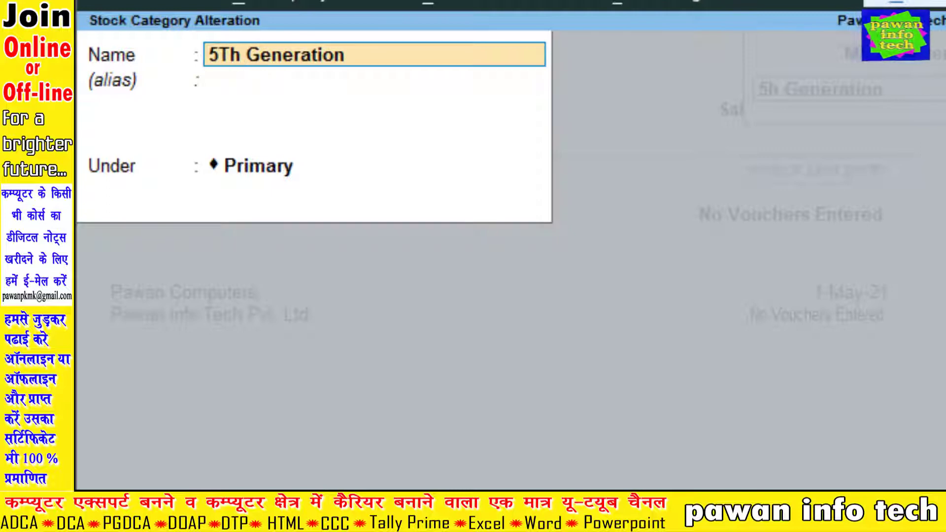
{"action": "key", "text": "Return"}
{"action": "key", "text": "Return"}
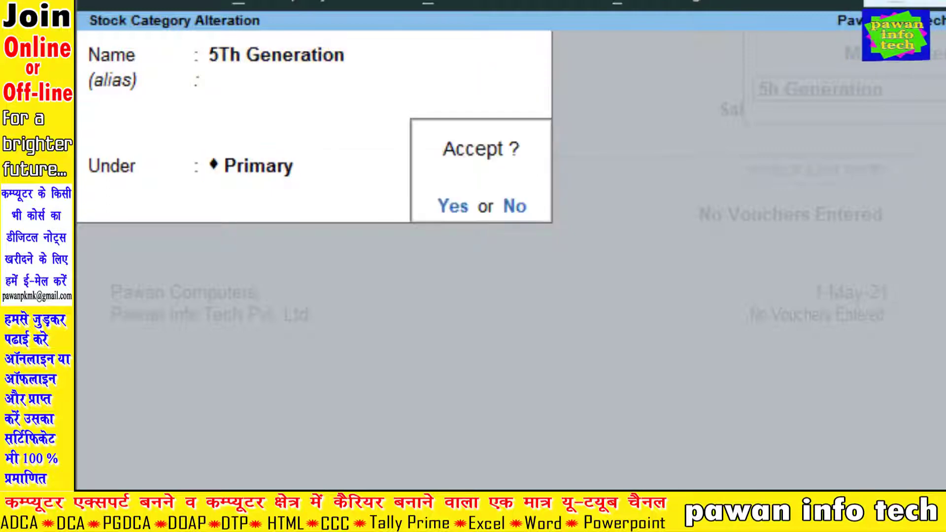
{"action": "key", "text": "y"}
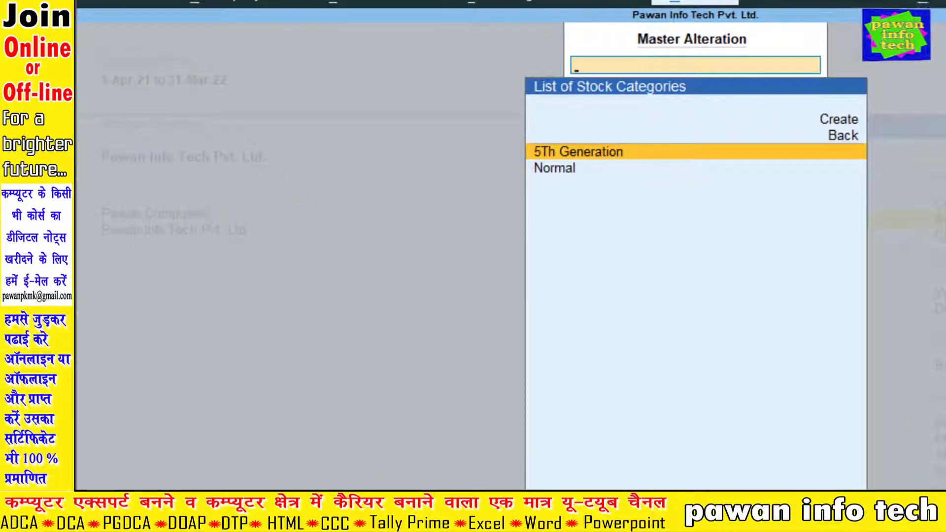
{"action": "key", "text": "Escape"}
{"action": "key", "text": "Escape"}
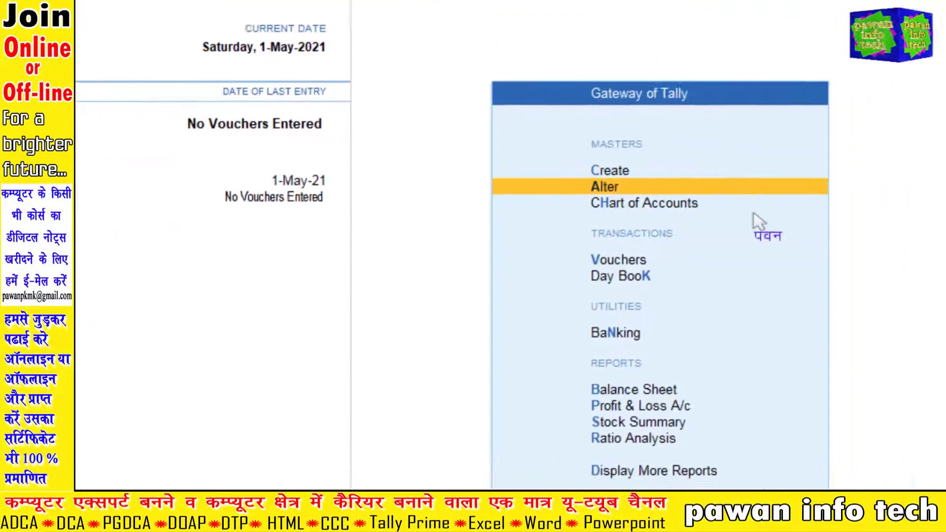
Create a new stock item named 'Laptop Core I3 5th Generation' and advance to its Under field.
{"action": "key", "text": "Up"}
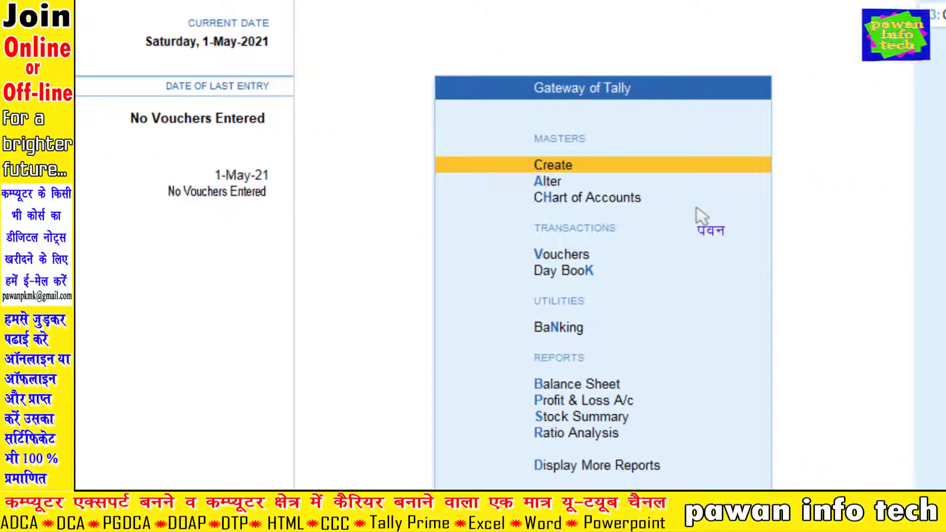
{"action": "key", "text": "Return"}
{"action": "key", "text": "Down"}
{"action": "key", "text": "Down"}
{"action": "key", "text": "Down"}
{"action": "key", "text": "Down"}
{"action": "key", "text": "Down"}
{"action": "key", "text": "Down"}
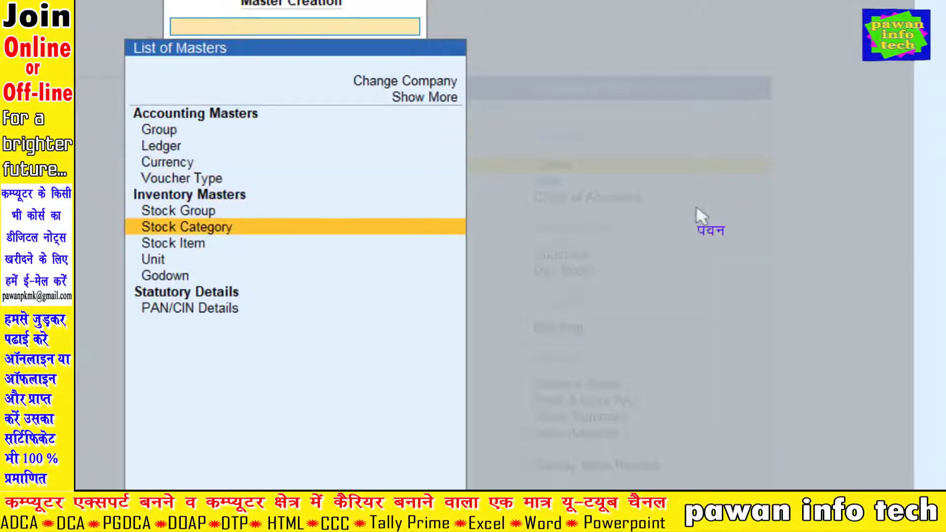
{"action": "key", "text": "Return"}
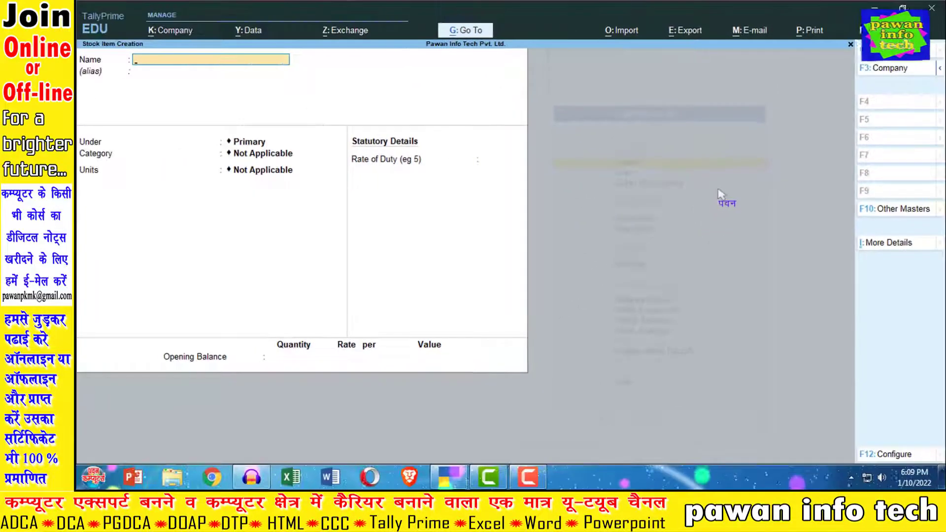
{"action": "type", "text": "Laptop"}
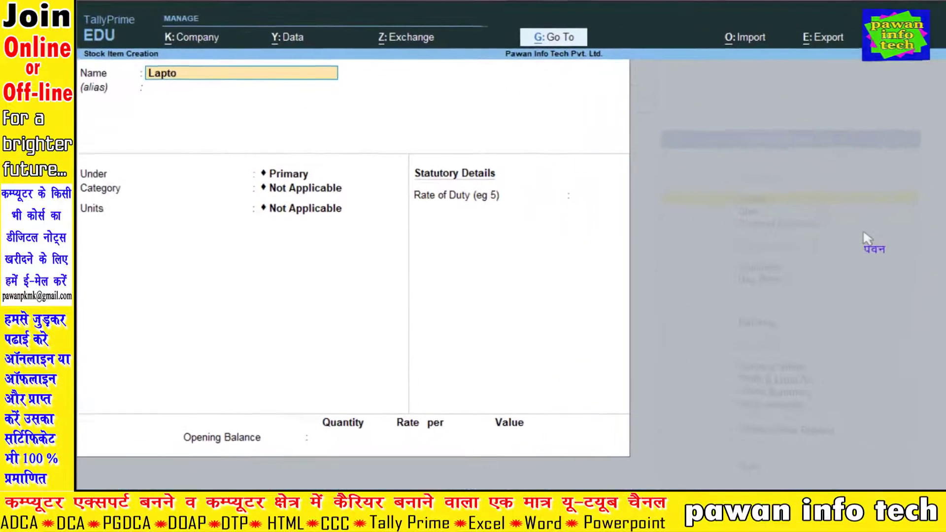
{"action": "type", "text": " Core"}
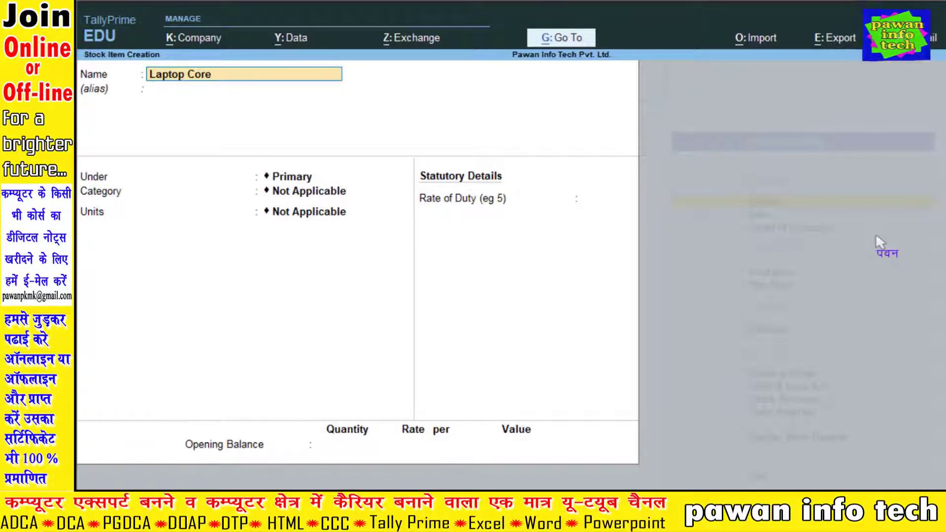
{"action": "type", "text": " I3"}
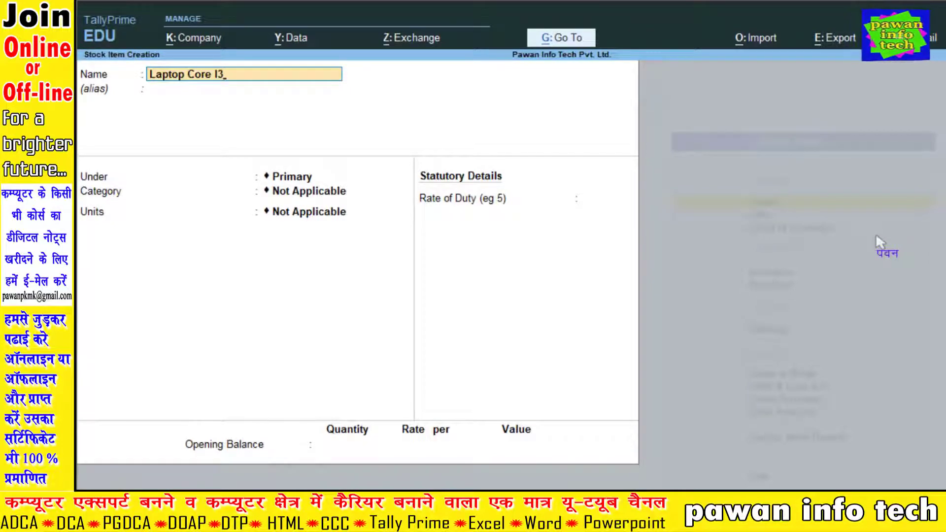
{"action": "type", "text": " 5th Gen"}
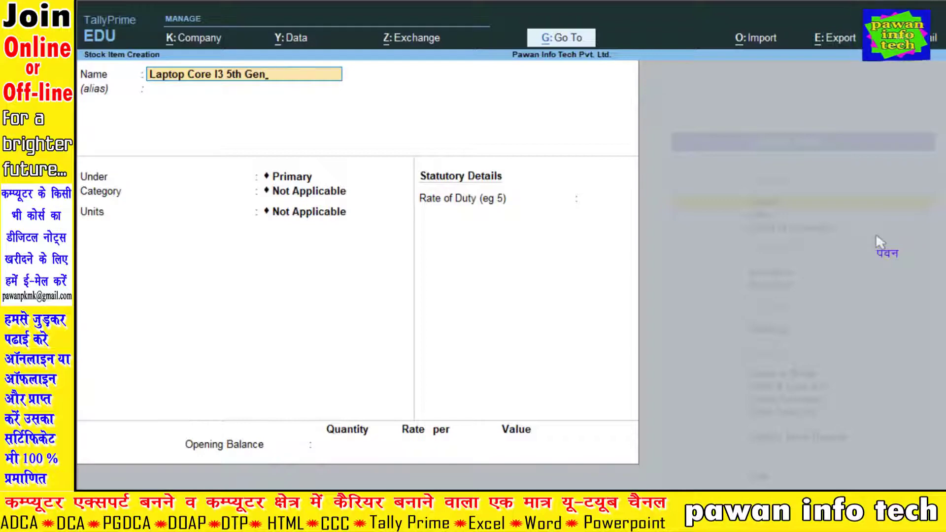
{"action": "type", "text": "eration"}
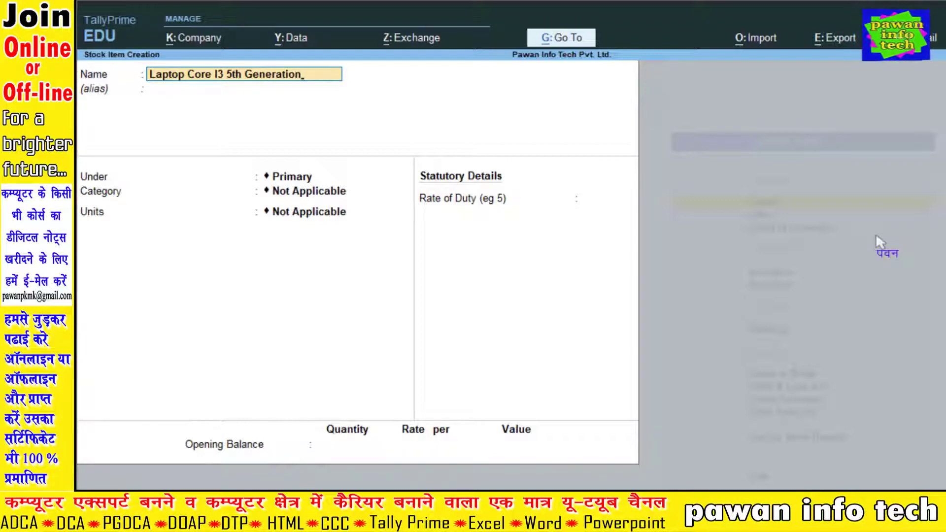
{"action": "key", "text": "Return"}
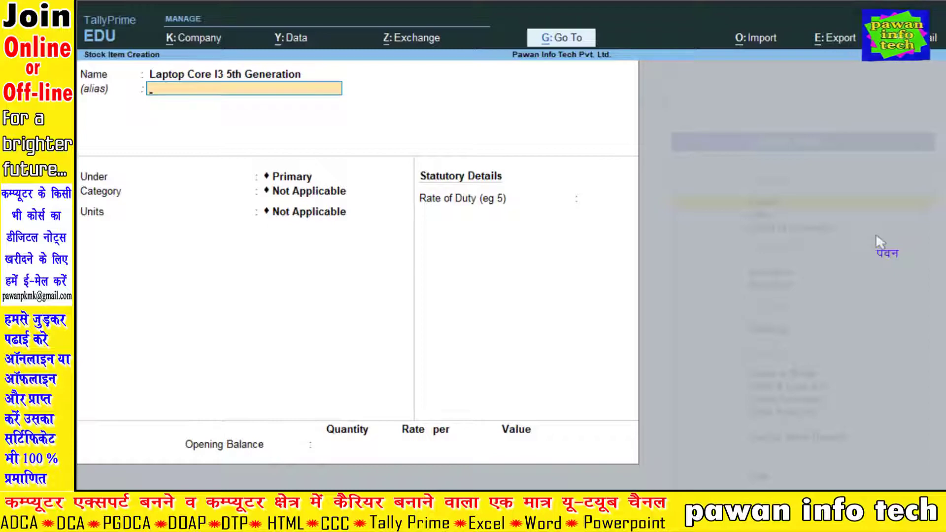
{"action": "key", "text": "Return"}
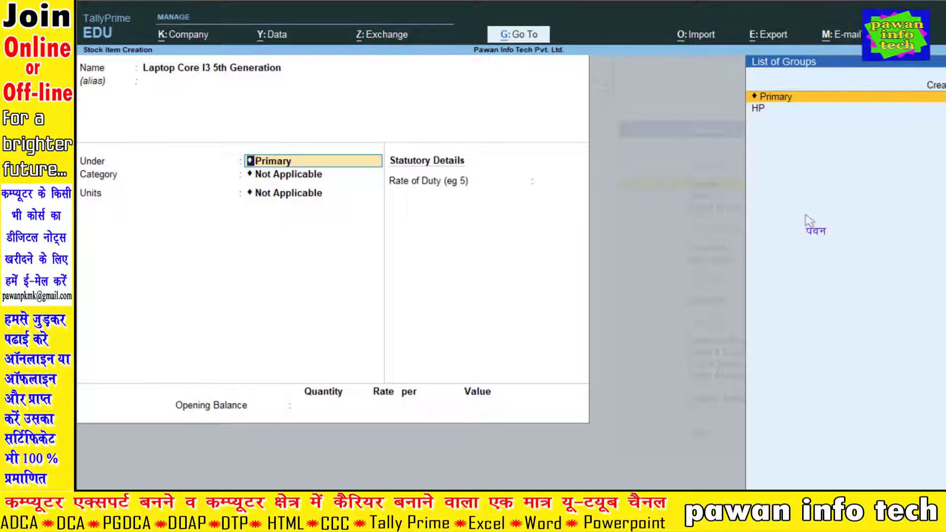
Set the laptop's group to HP, category 5Th Generation, unit NOS, duty 0, and save it.
{"action": "key", "text": "Down"}
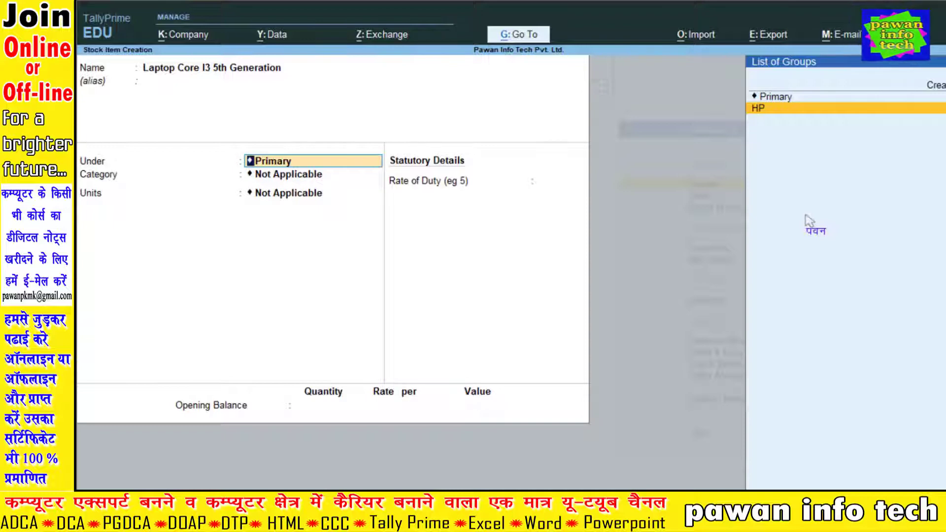
{"action": "key", "text": "Return"}
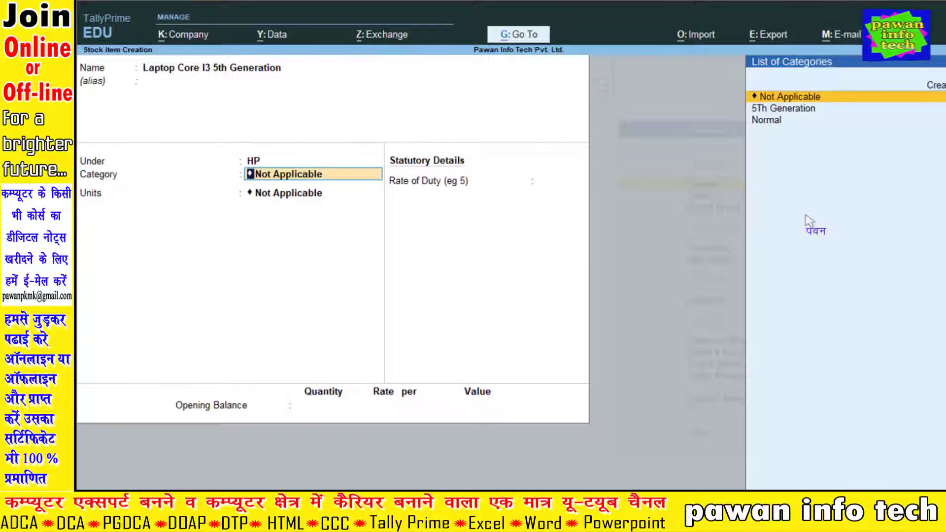
{"action": "key", "text": "Down"}
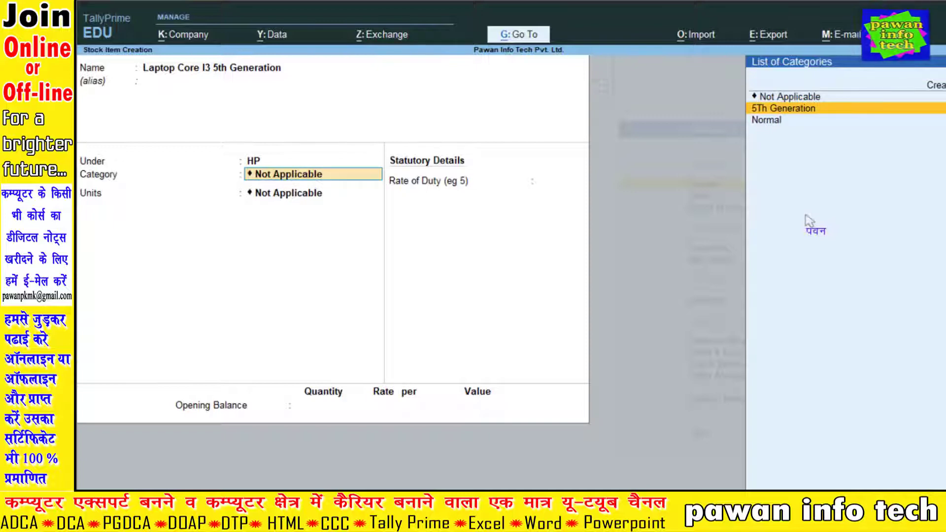
{"action": "key", "text": "Return"}
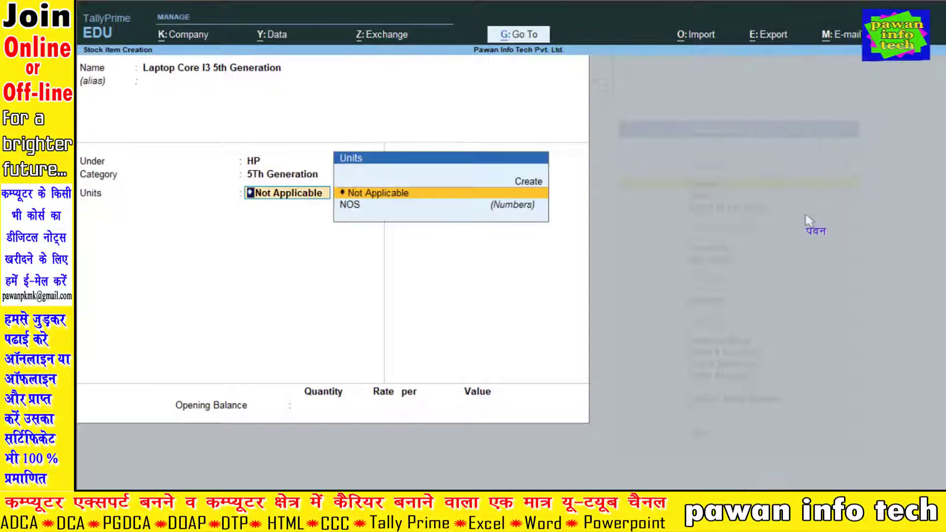
{"action": "key", "text": "Down"}
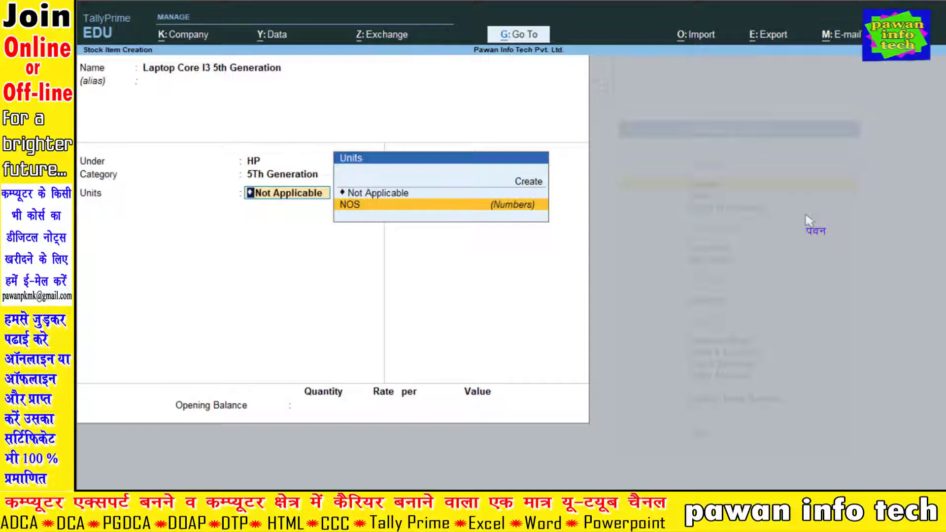
{"action": "key", "text": "Return"}
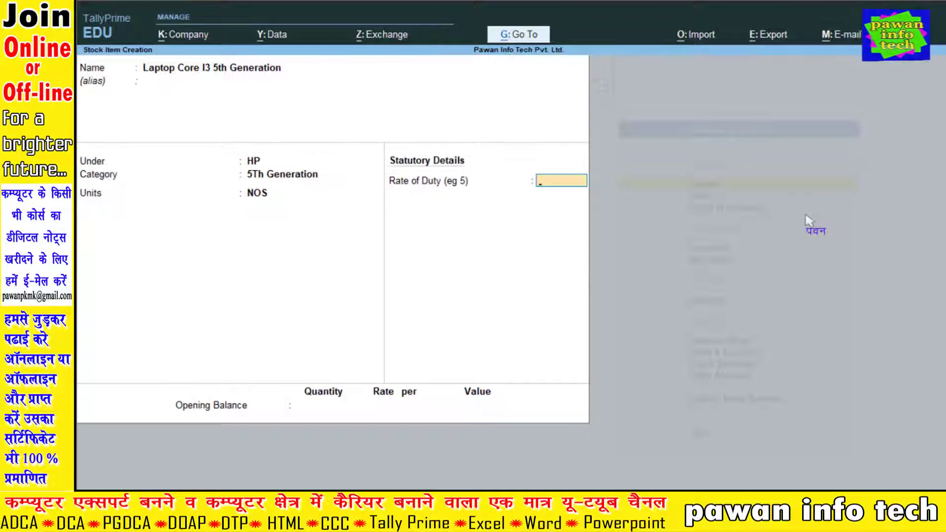
{"action": "key", "text": "Return"}
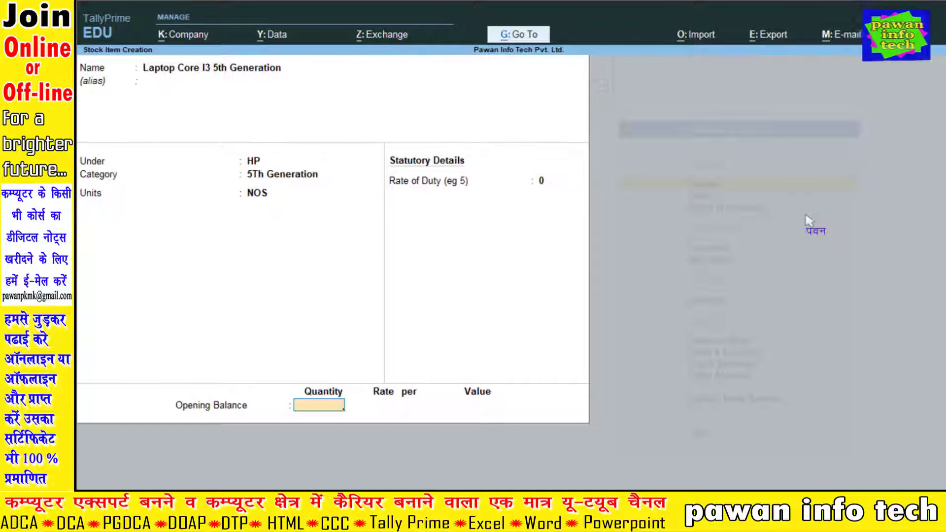
{"action": "key", "text": "Return"}
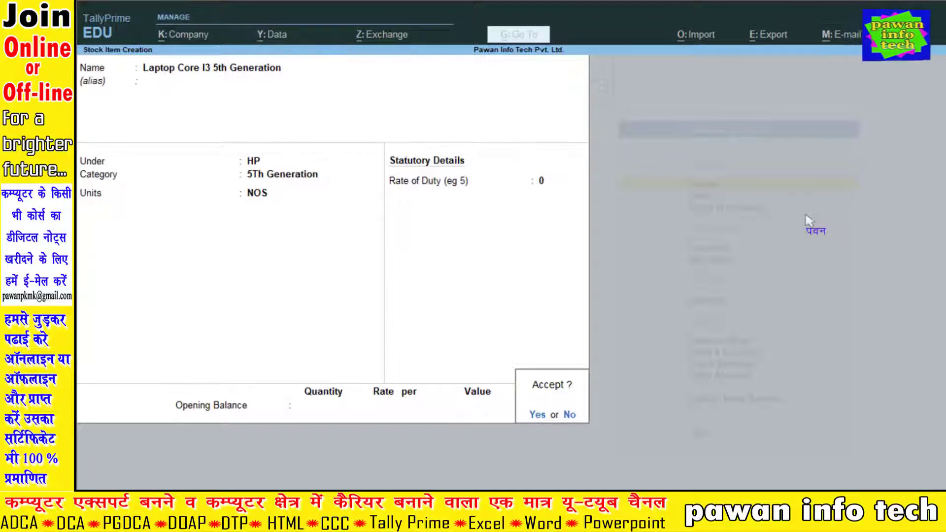
{"action": "key", "text": "y"}
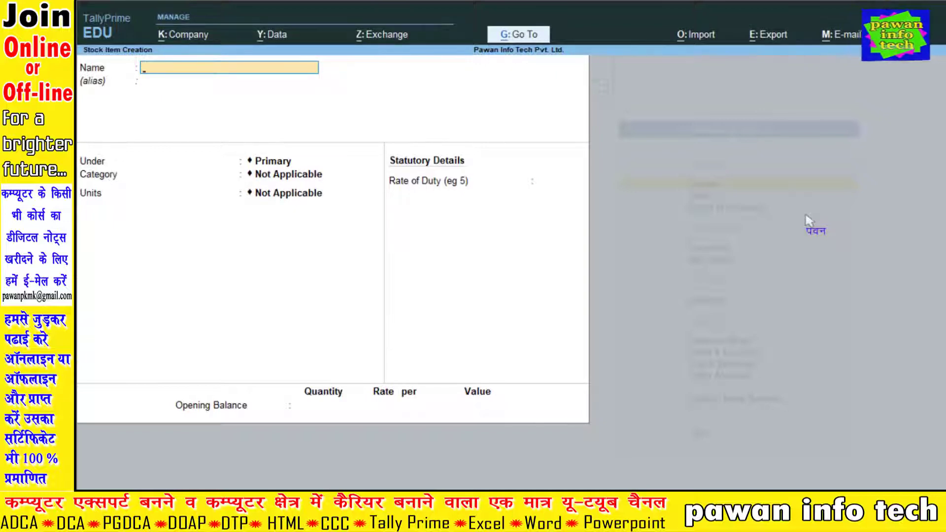
Save 'USB 101 Wired Keyboard' under HP with category Normal, unit NOS, duty 0.
{"action": "type", "text": "USB 1"}
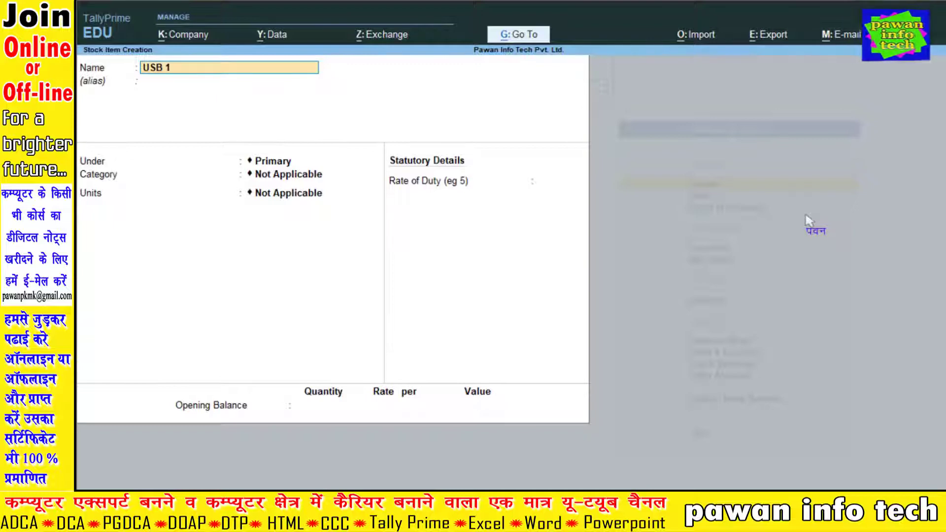
{"action": "type", "text": "01 W"}
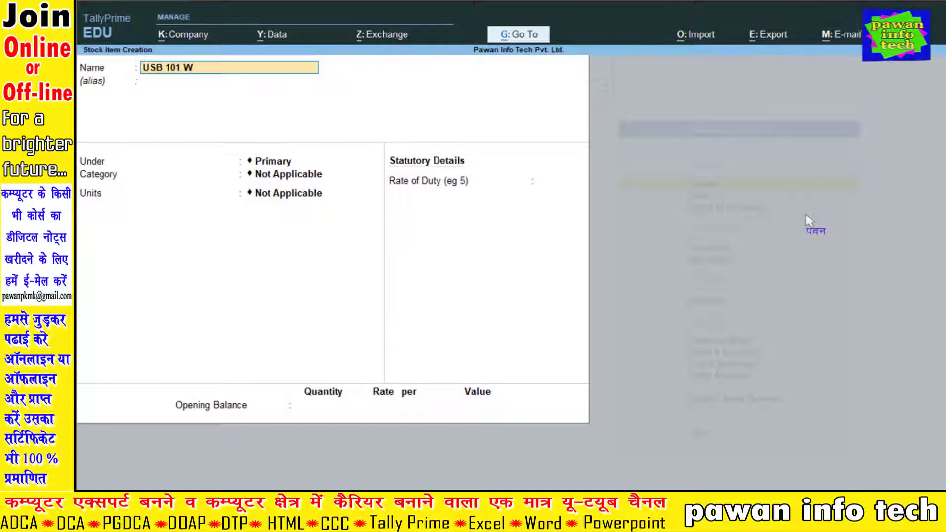
{"action": "type", "text": "ired Keyboard"}
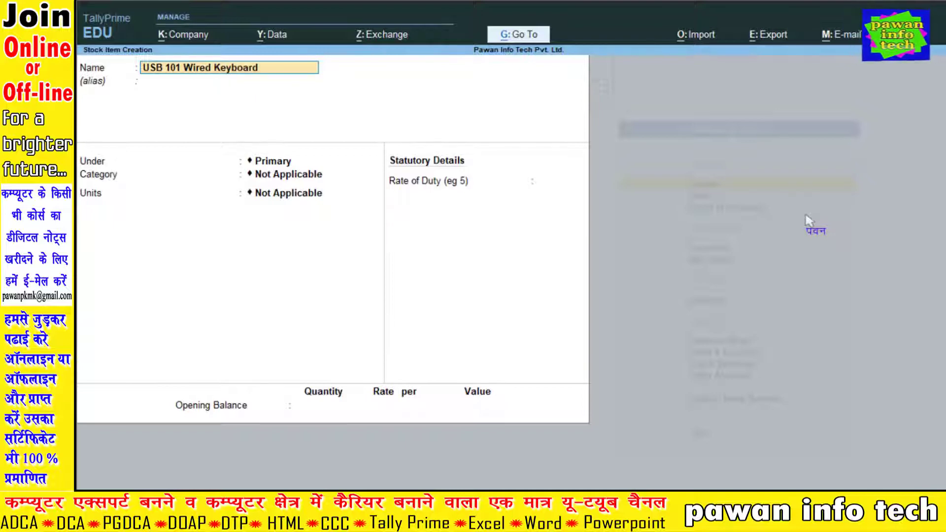
{"action": "key", "text": "Return"}
{"action": "key", "text": "Return"}
{"action": "key", "text": "Down"}
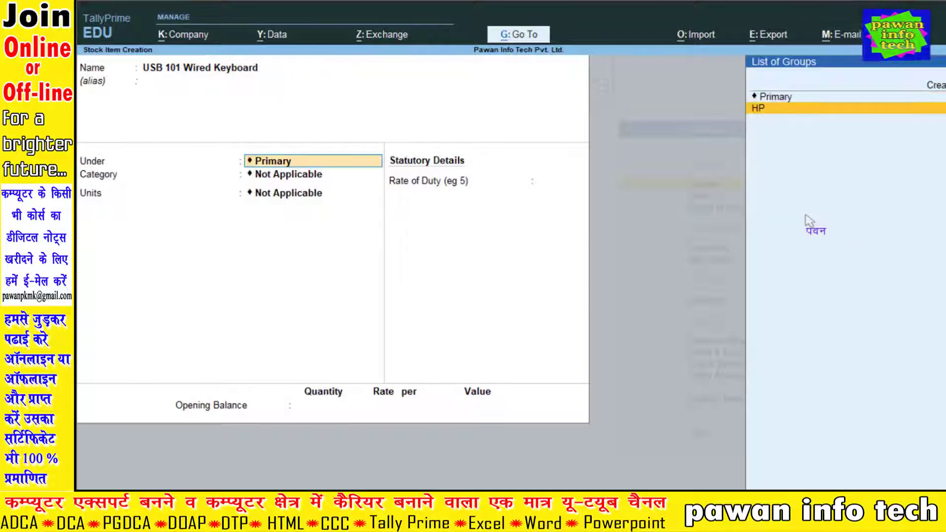
{"action": "key", "text": "Return"}
{"action": "key", "text": "Down"}
{"action": "key", "text": "Down"}
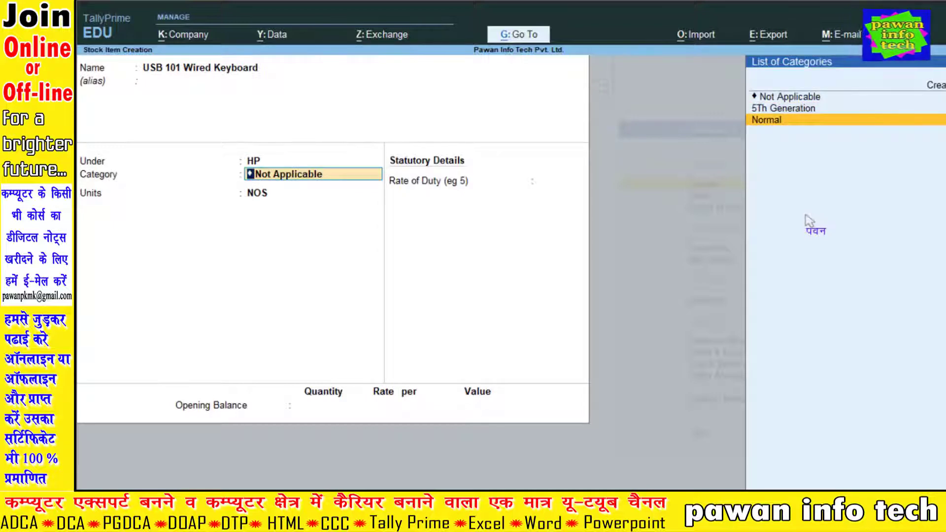
{"action": "key", "text": "Return"}
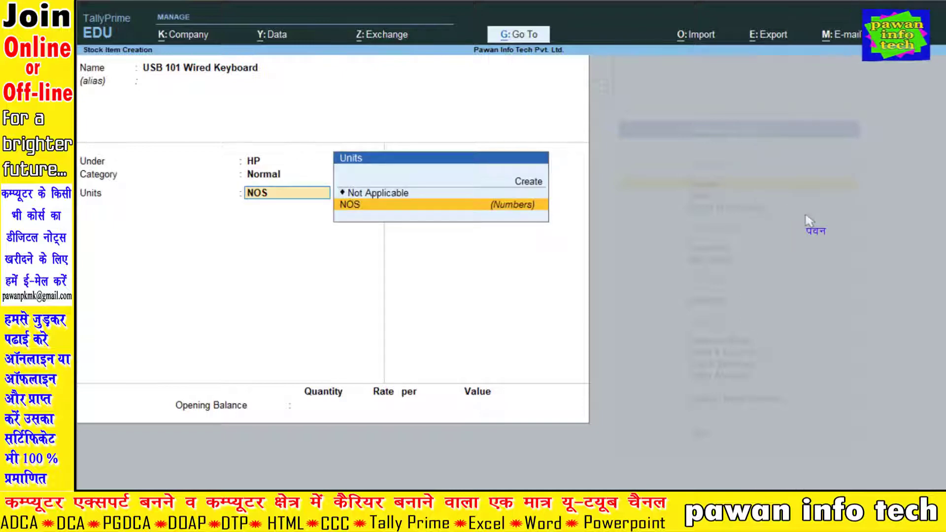
{"action": "key", "text": "Return"}
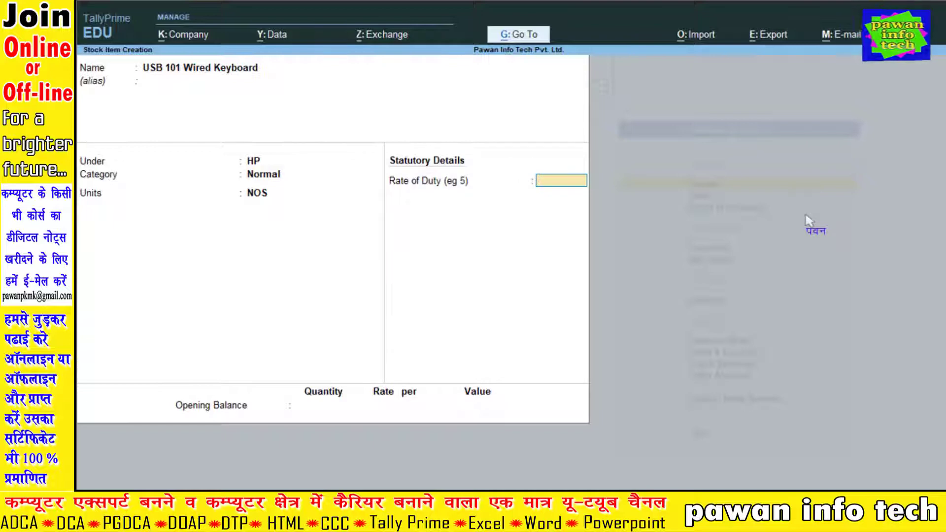
{"action": "key", "text": "Return"}
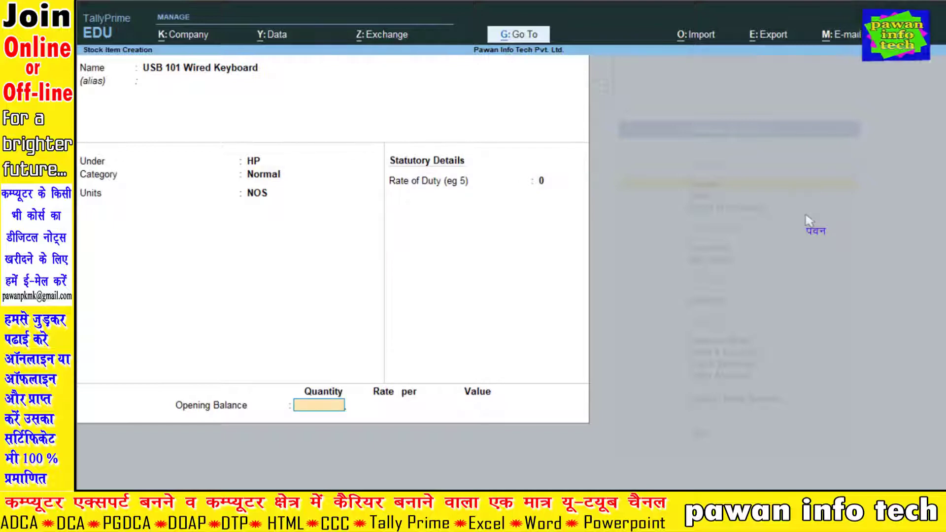
{"action": "key", "text": "Return"}
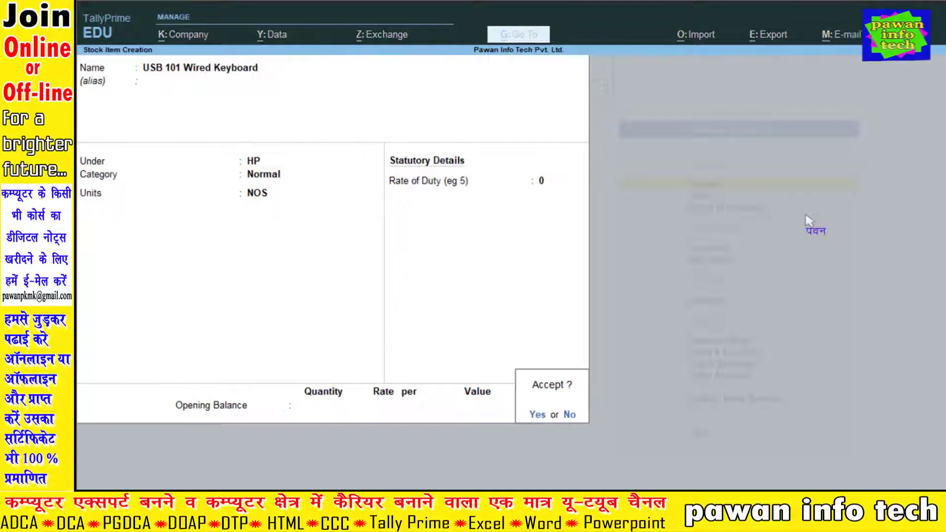
{"action": "key", "text": "Return"}
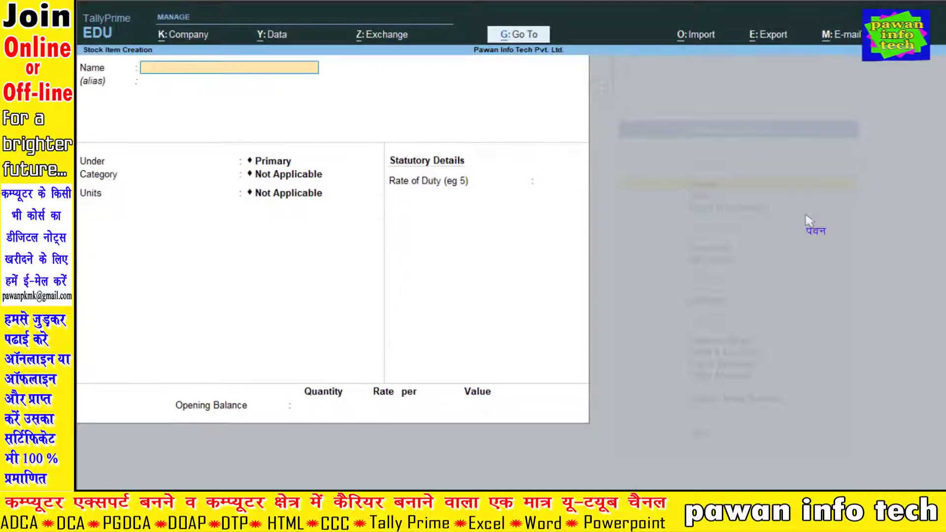
Save 'USB 101 Wired Mouse' under HP with category Normal, unit NOS, duty 0.
{"action": "type", "text": "US"}
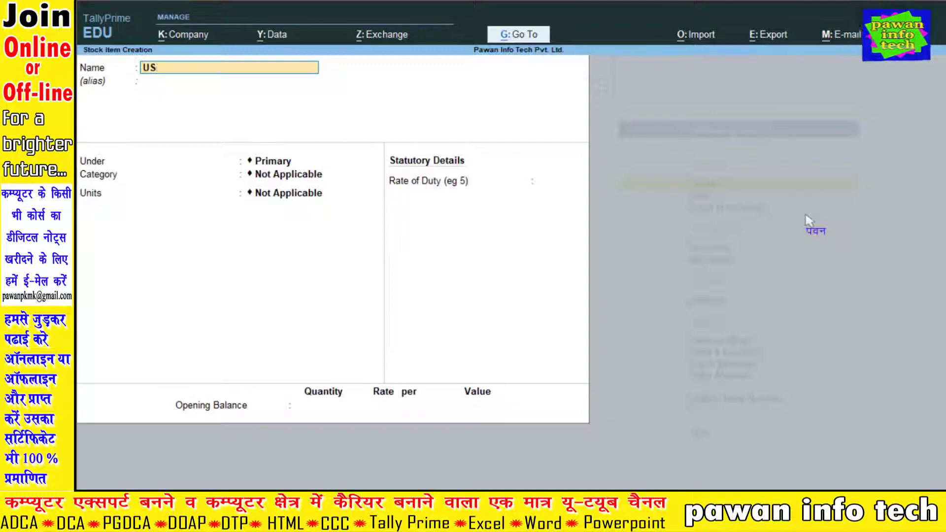
{"action": "type", "text": "B 101"}
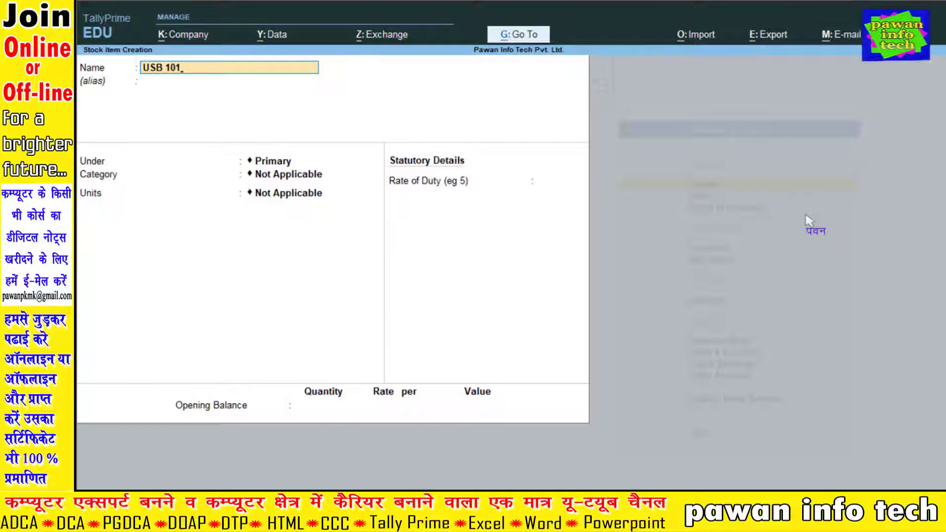
{"action": "type", "text": " Wired"}
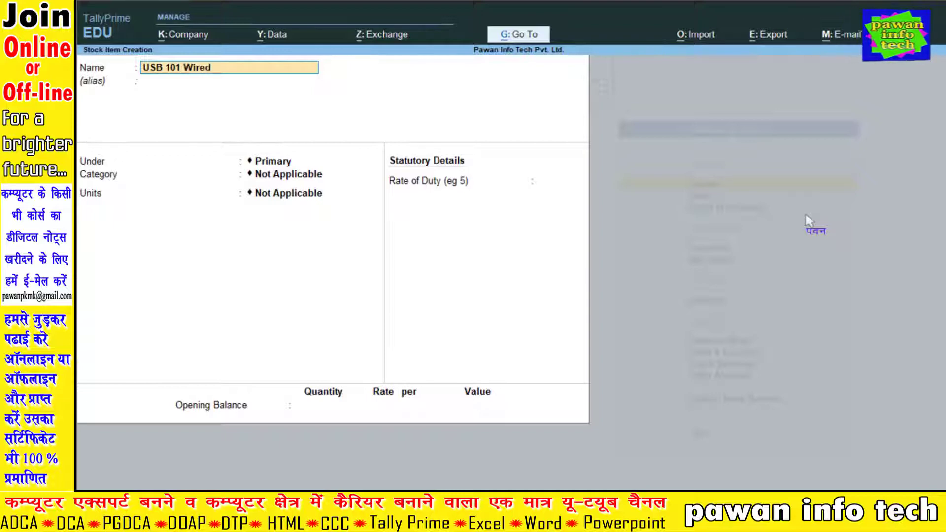
{"action": "type", "text": " Mouse"}
{"action": "key", "text": "Return"}
{"action": "key", "text": "Return"}
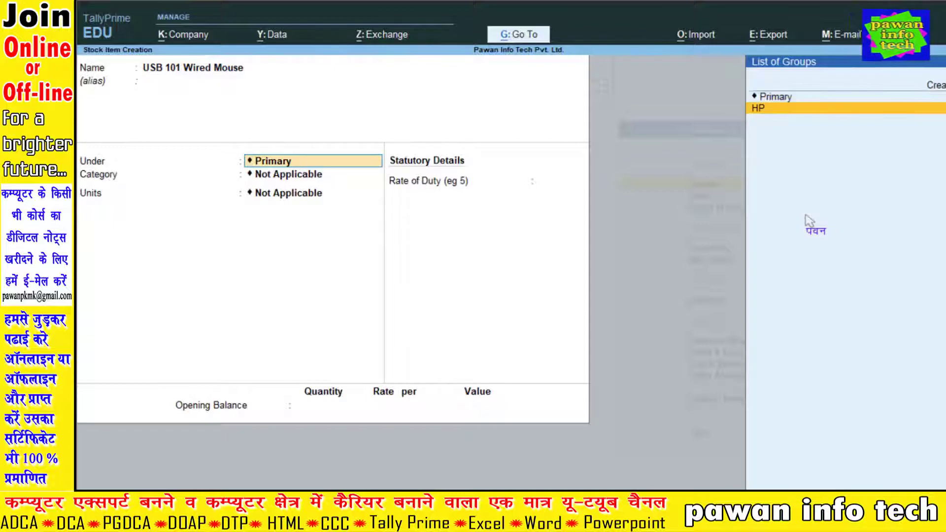
{"action": "key", "text": "Return"}
{"action": "key", "text": "Down"}
{"action": "key", "text": "Down"}
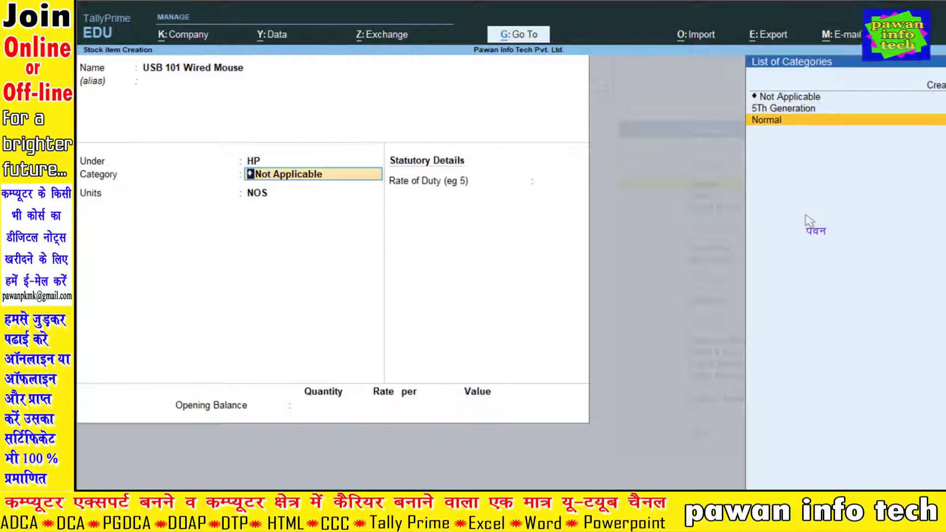
{"action": "key", "text": "Return"}
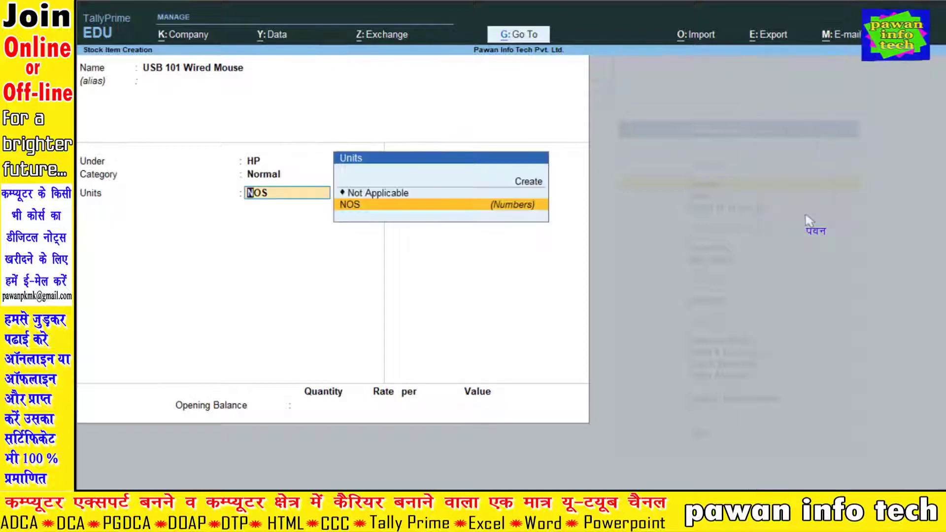
{"action": "key", "text": "Return"}
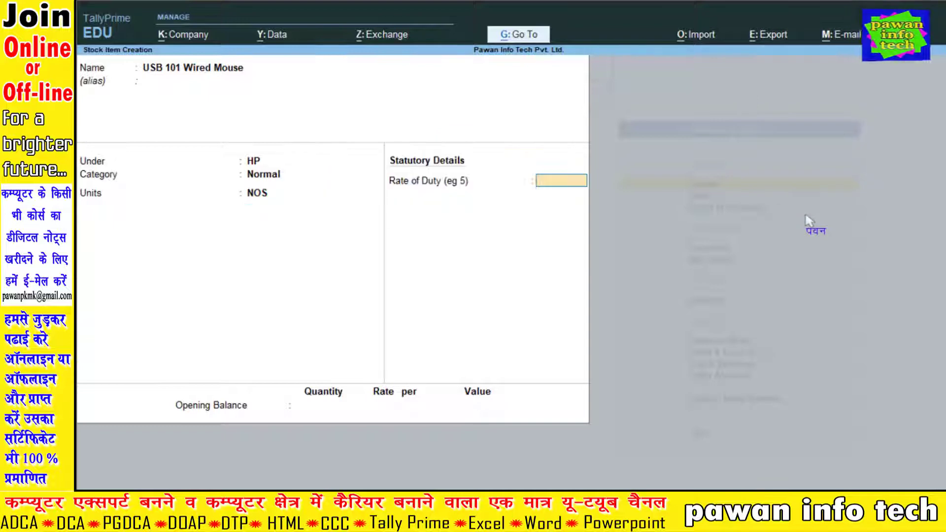
{"action": "key", "text": "Return"}
{"action": "key", "text": "Return"}
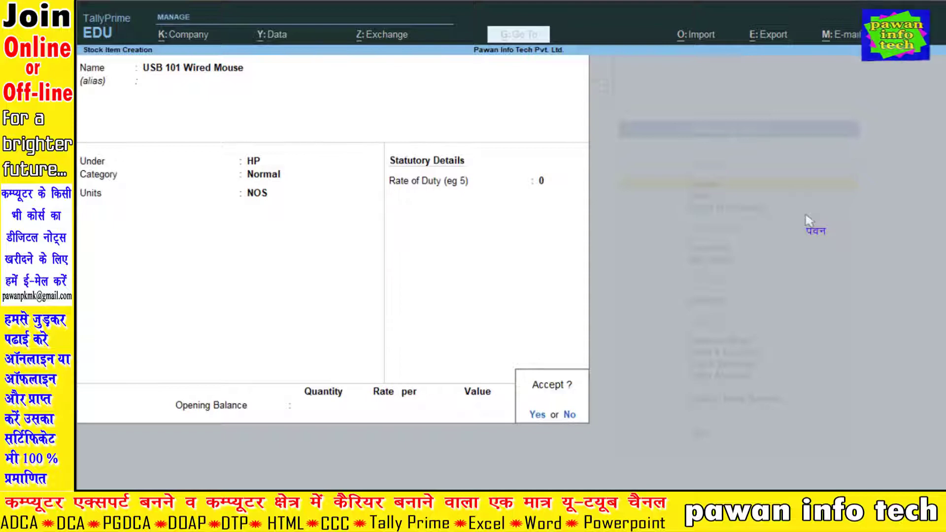
{"action": "key", "text": "Return"}
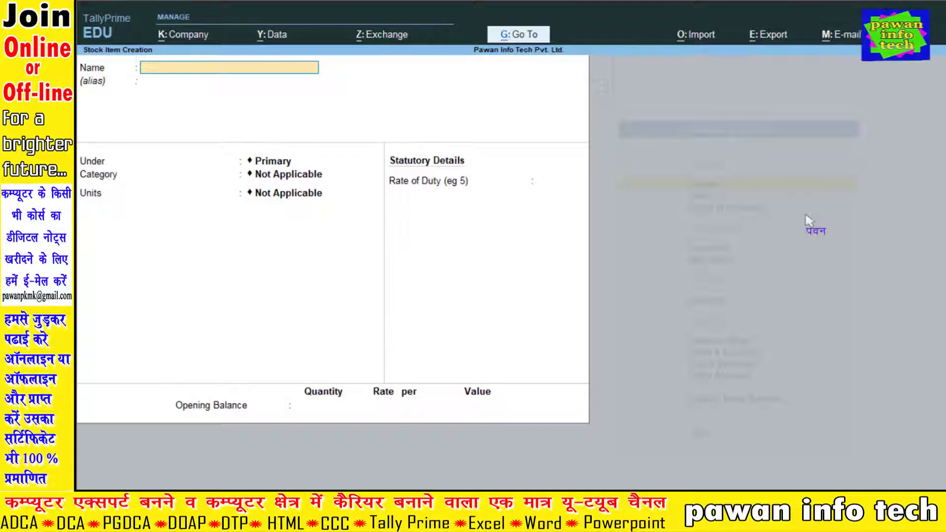
Quit stock item creation and open a new accounting voucher from the Gateway of Tally.
{"action": "key", "text": "Escape"}
{"action": "key", "text": "Return"}
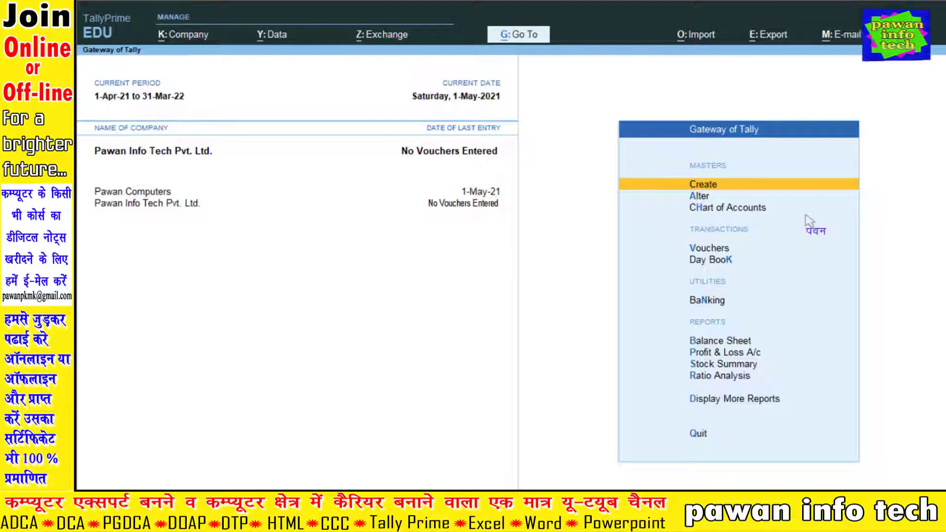
{"action": "key", "text": "Down"}
{"action": "key", "text": "Down"}
{"action": "key", "text": "Down"}
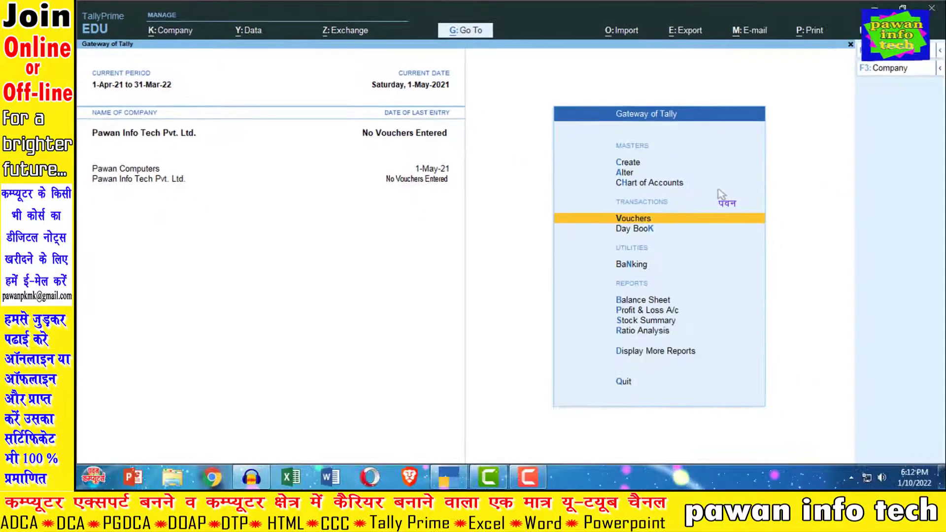
{"action": "key", "text": "Return"}
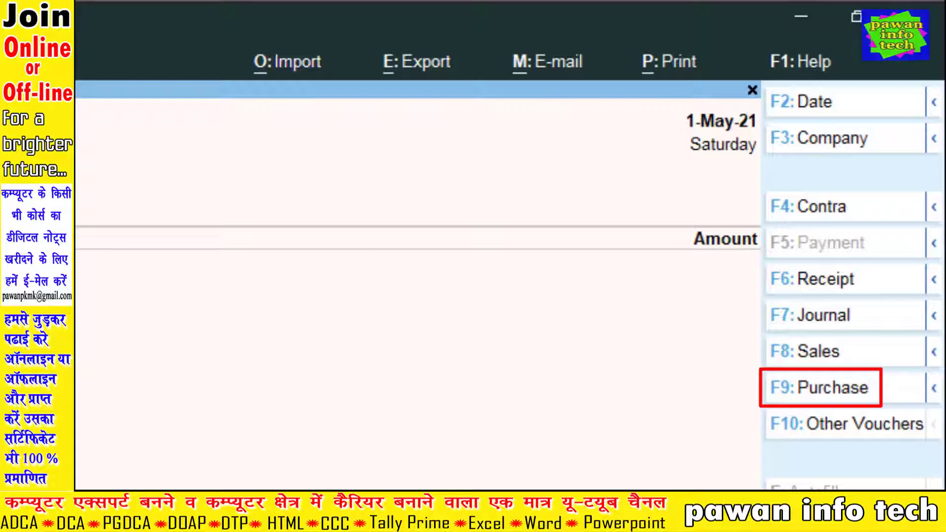
Switch the voucher type to Purchase and bring up the Change Voucher Mode choices.
{"action": "left_click", "coordinate": [850, 394]}
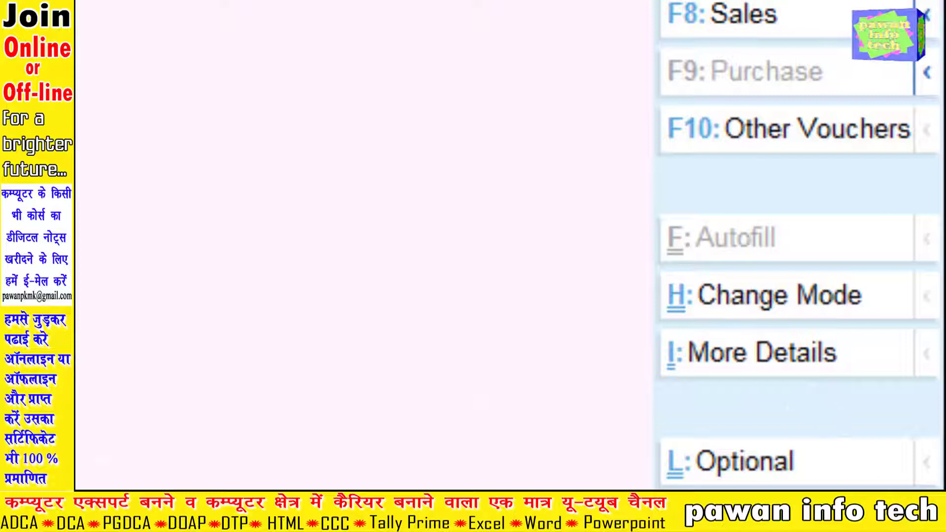
{"action": "key", "text": "ctrl+h"}
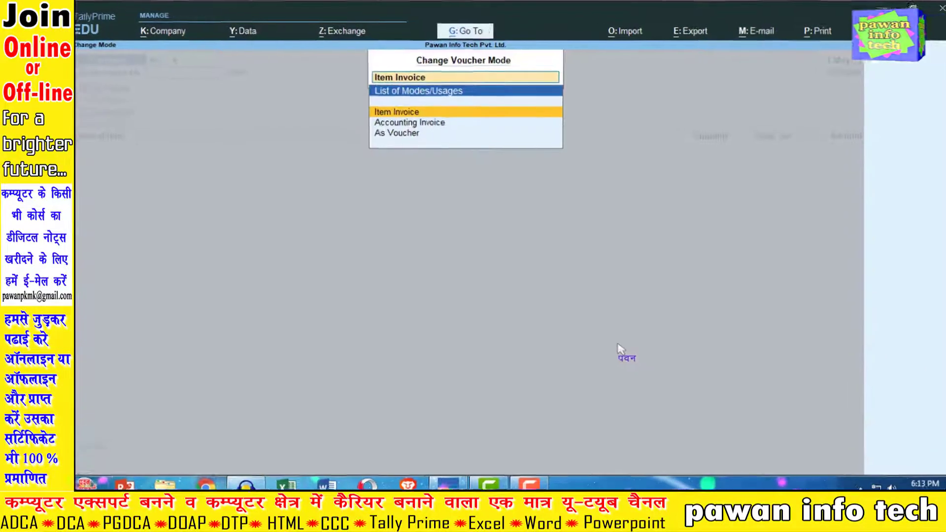
{"action": "key", "text": "Escape"}
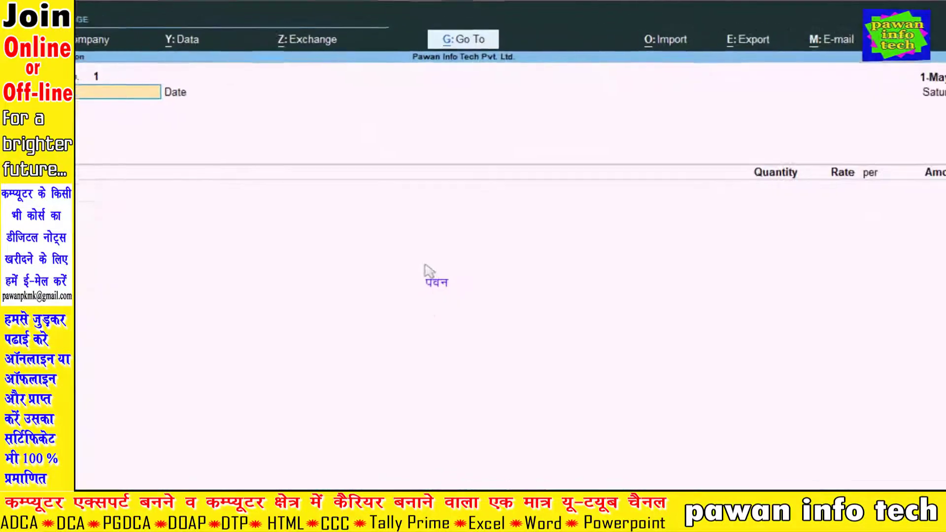
{"action": "key", "text": "ctrl+h"}
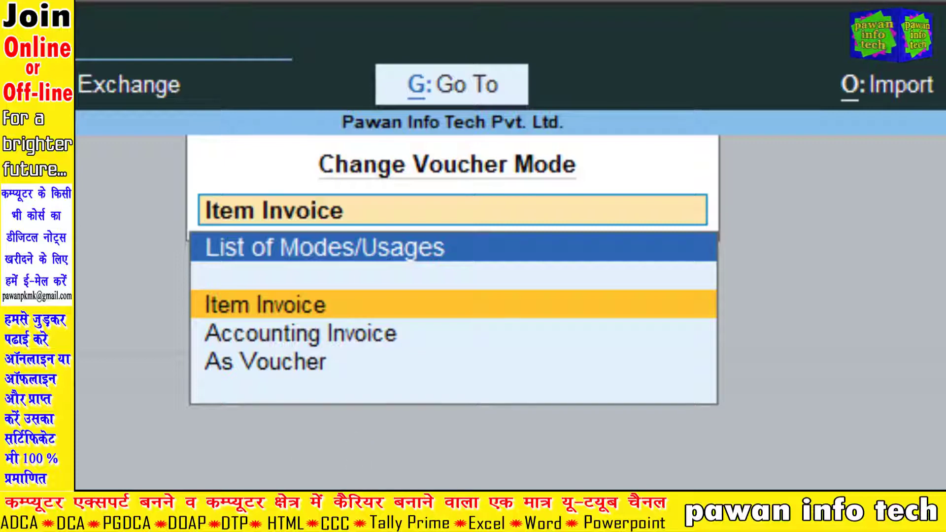
Choose Item Invoice mode, keep supplier invoice number 001, and date the purchase 01/08/2020.
{"action": "key", "text": "Return"}
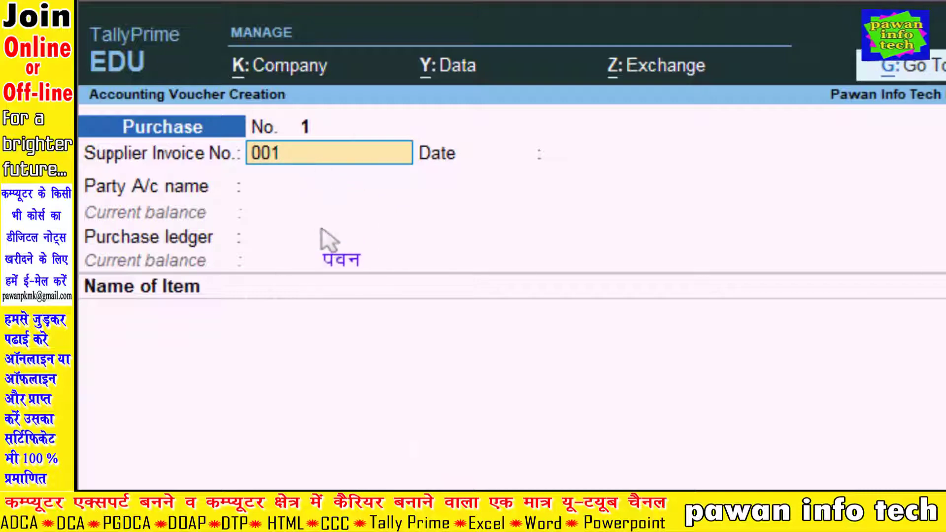
{"action": "key", "text": "Return"}
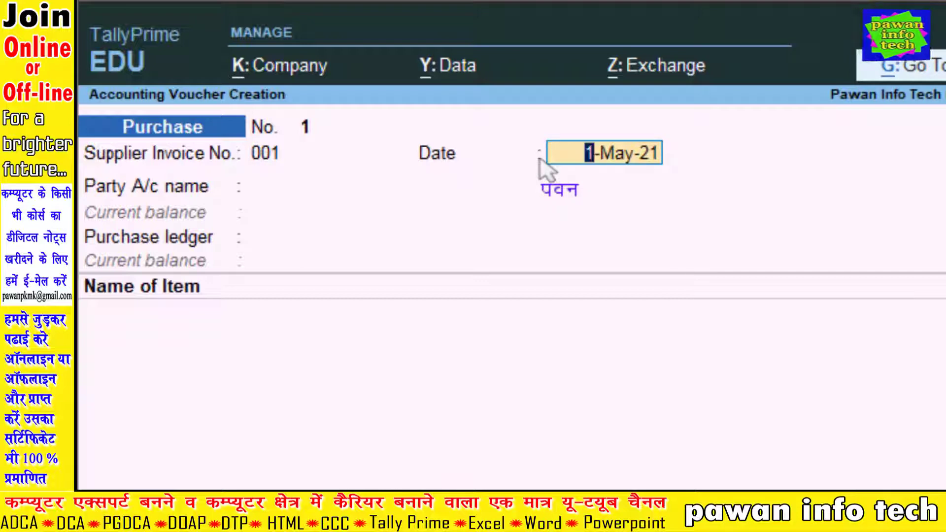
{"action": "type", "text": "01"}
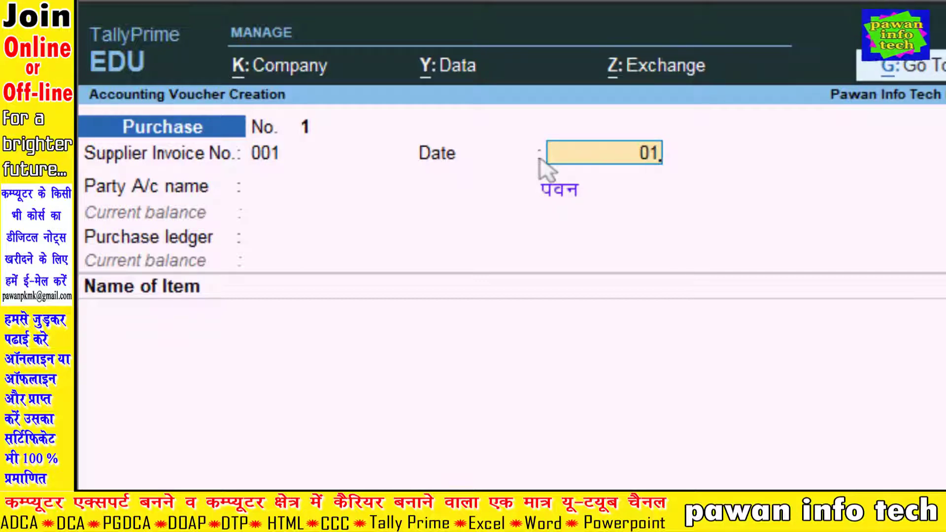
{"action": "type", "text": "/08/2020"}
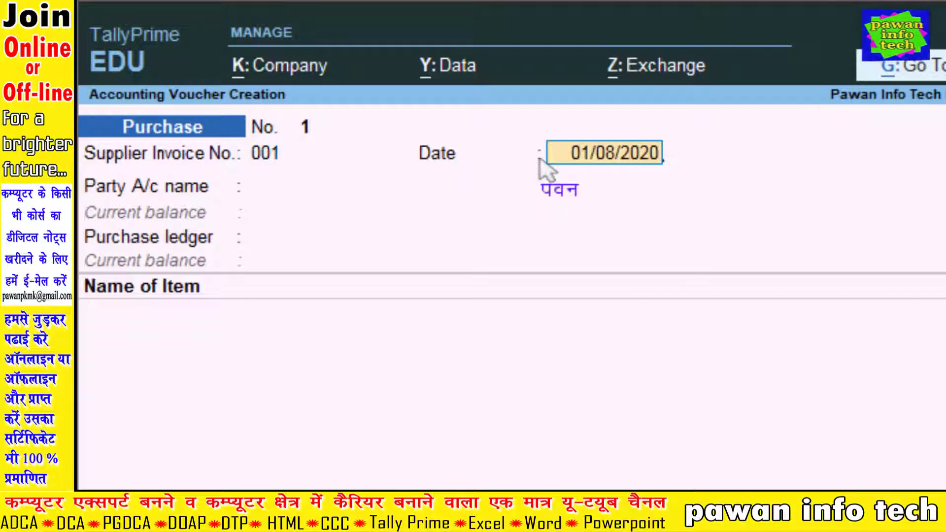
{"action": "key", "text": "Return"}
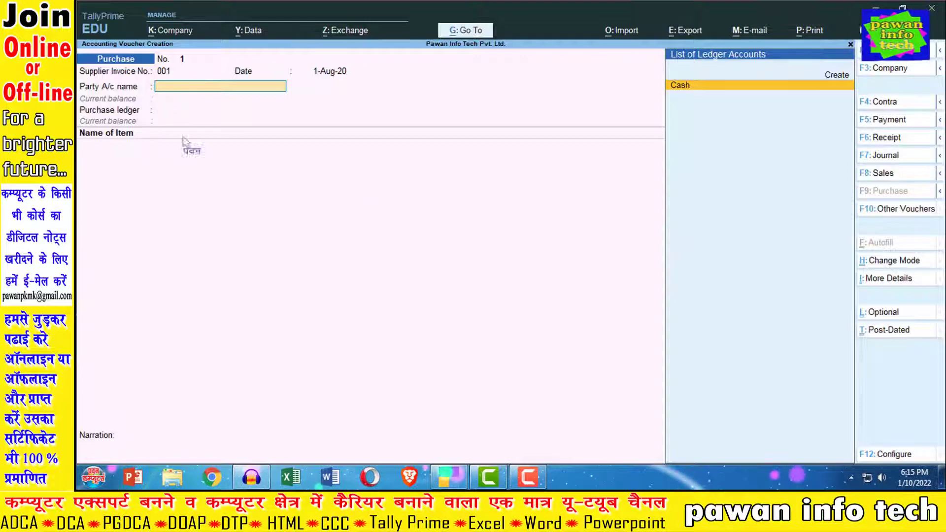
Take Cash as the party account with Receipt Note No(s) set to Not Applicable.
{"action": "key", "text": "Return"}
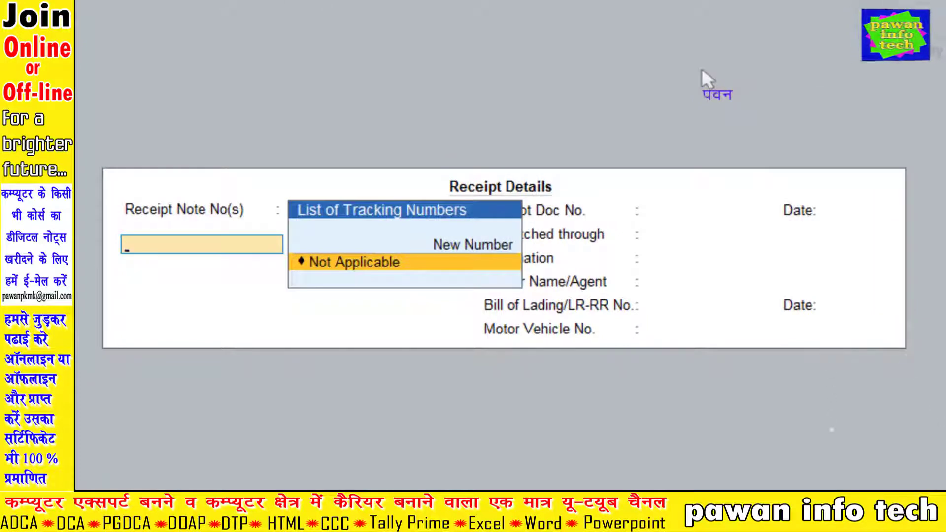
{"action": "key", "text": "Return"}
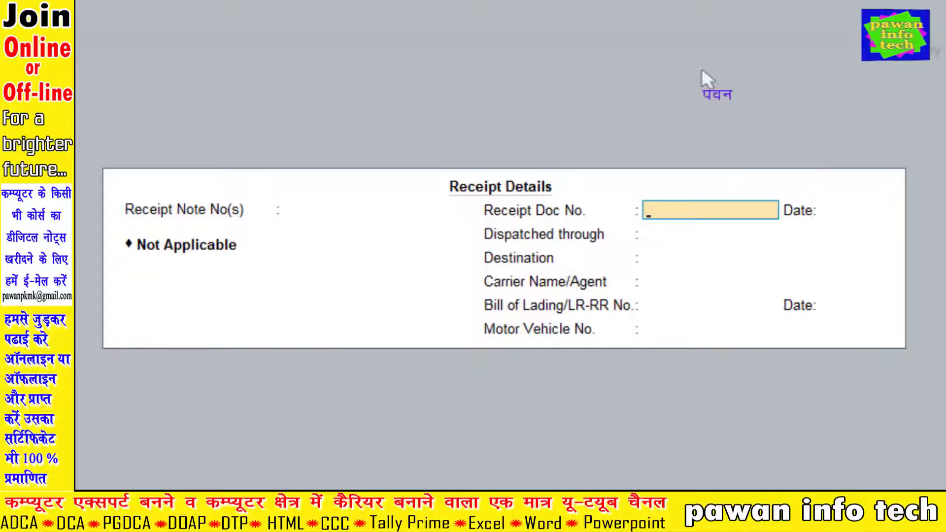
{"action": "key", "text": "ctrl+a"}
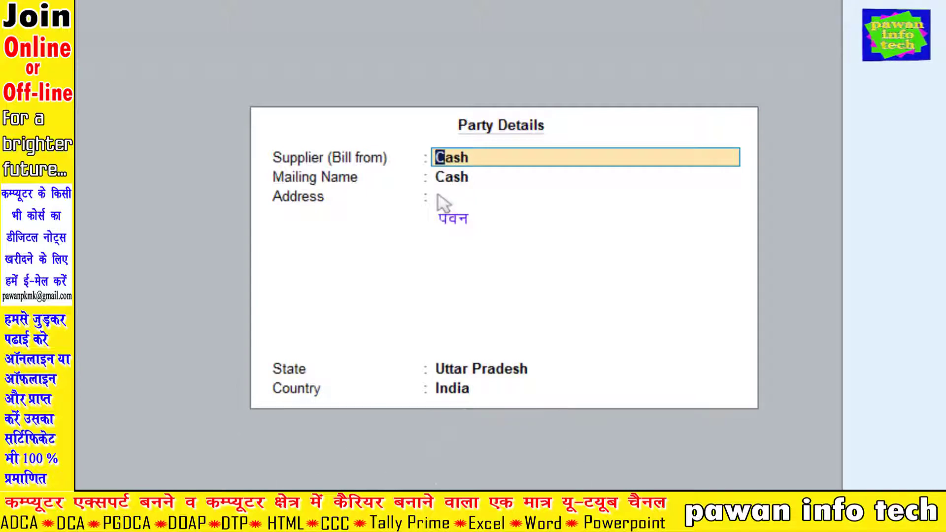
Enter Dj Info Tech. as a new supplier party, filling in its two address lines.
{"action": "type", "text": "Dj Info Tech."}
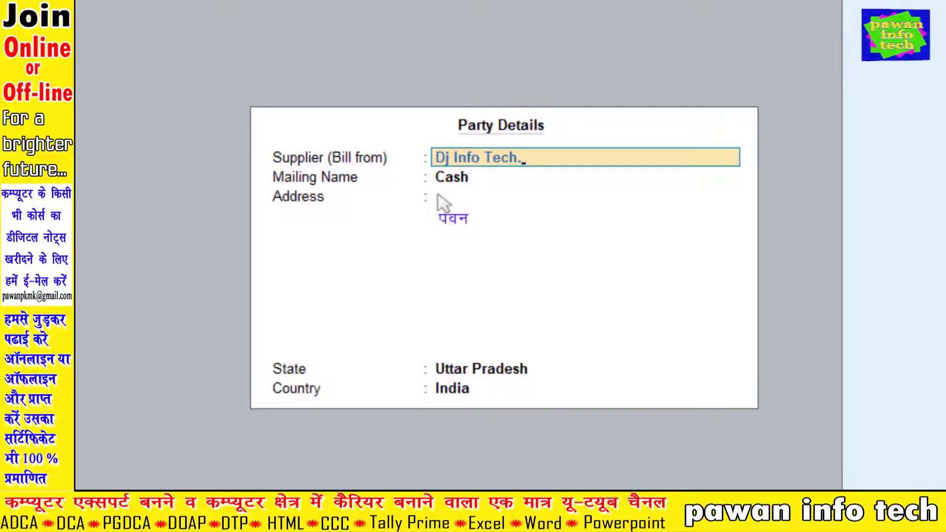
{"action": "key", "text": "Return"}
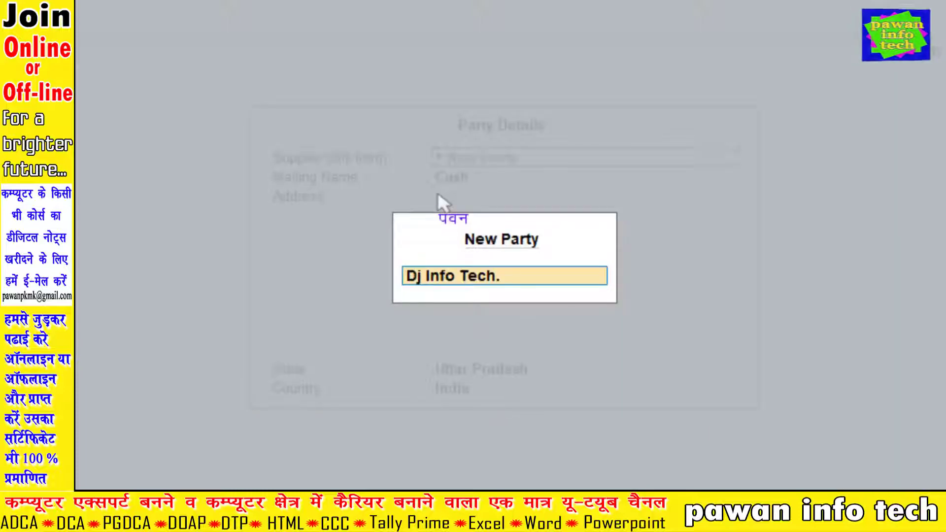
{"action": "key", "text": "Return"}
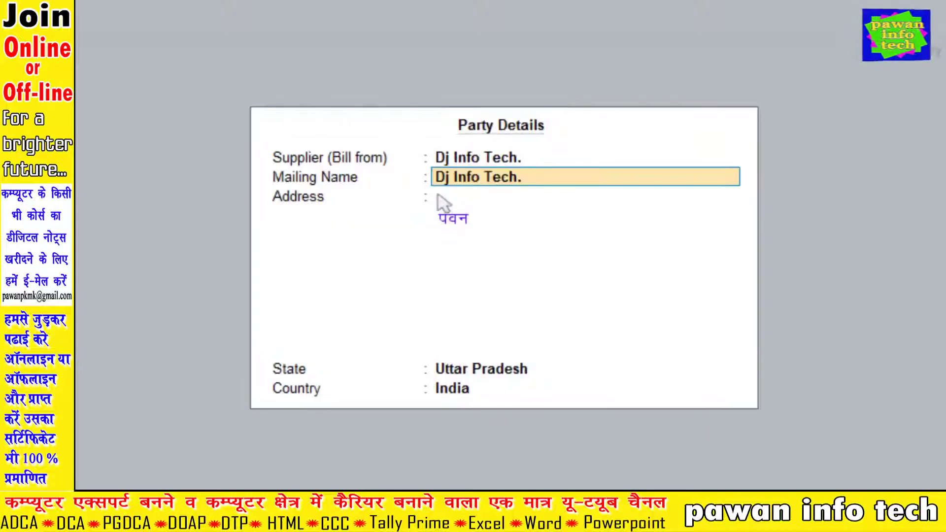
{"action": "key", "text": "Return"}
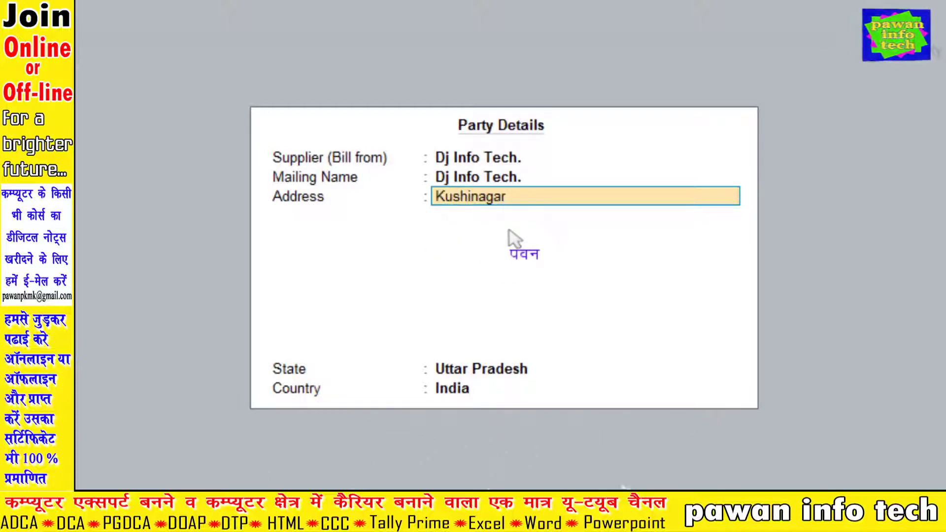
{"action": "key", "text": "Return"}
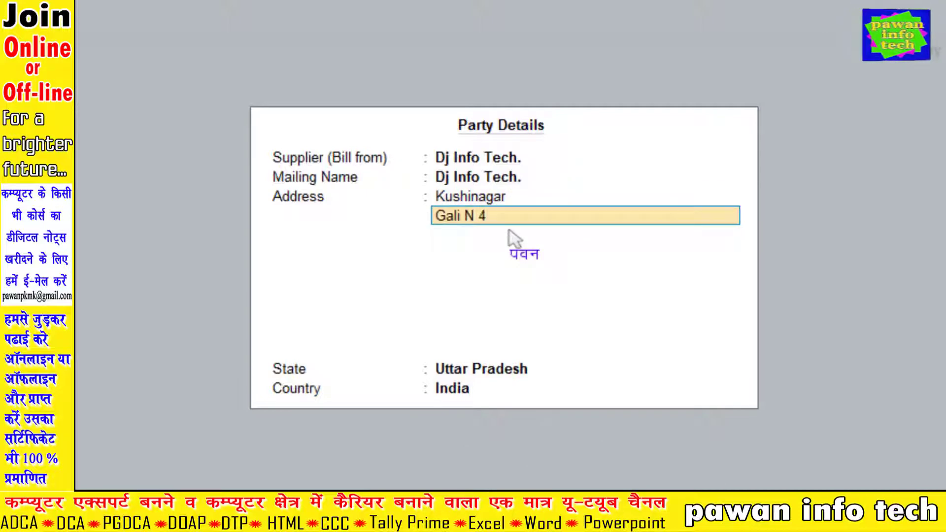
{"action": "key", "text": "Return"}
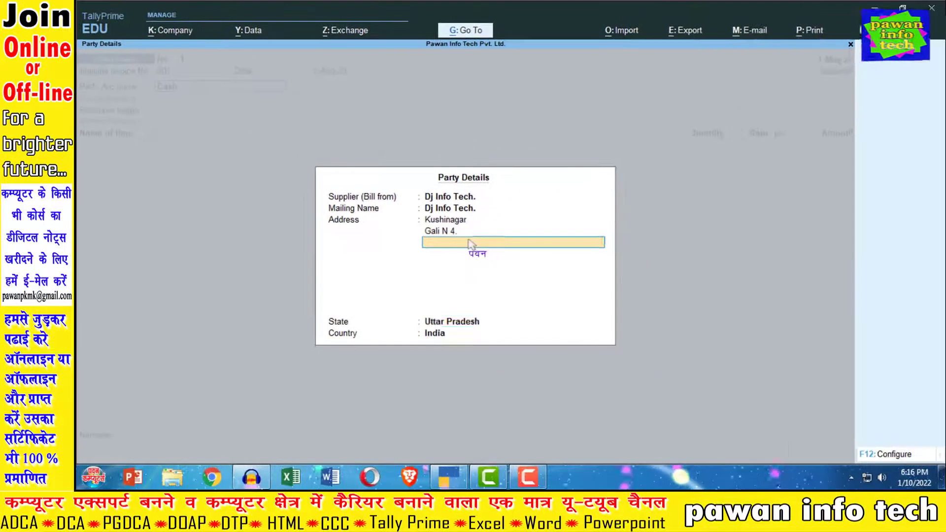
{"action": "key", "text": "Return"}
{"action": "key", "text": "Return"}
{"action": "key", "text": "Return"}
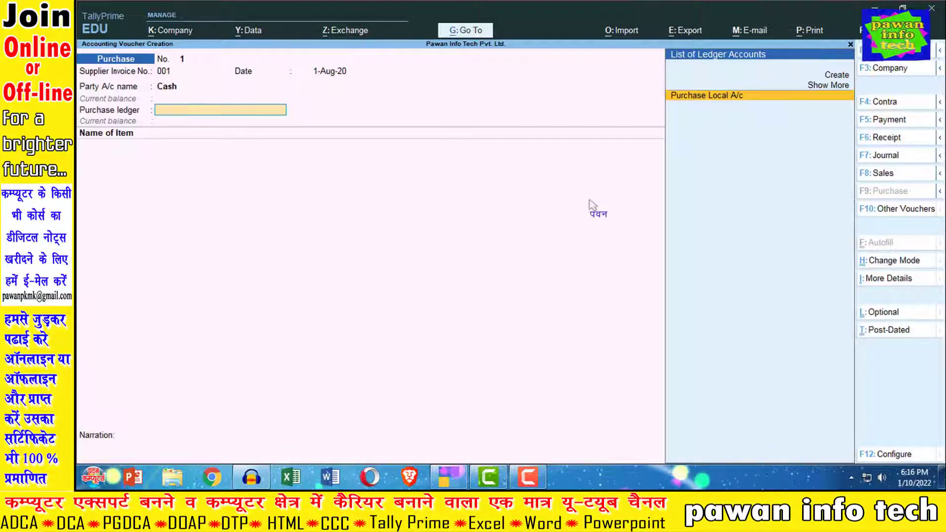
Set Purchase Local A/c as the purchase ledger and add Laptop Core I3 5th Generation.
{"action": "key", "text": "Return"}
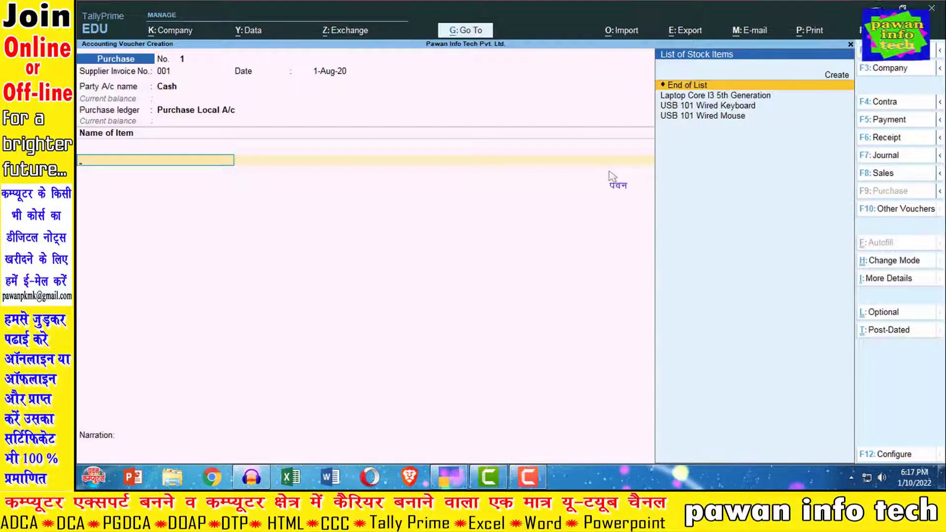
{"action": "key", "text": "Down"}
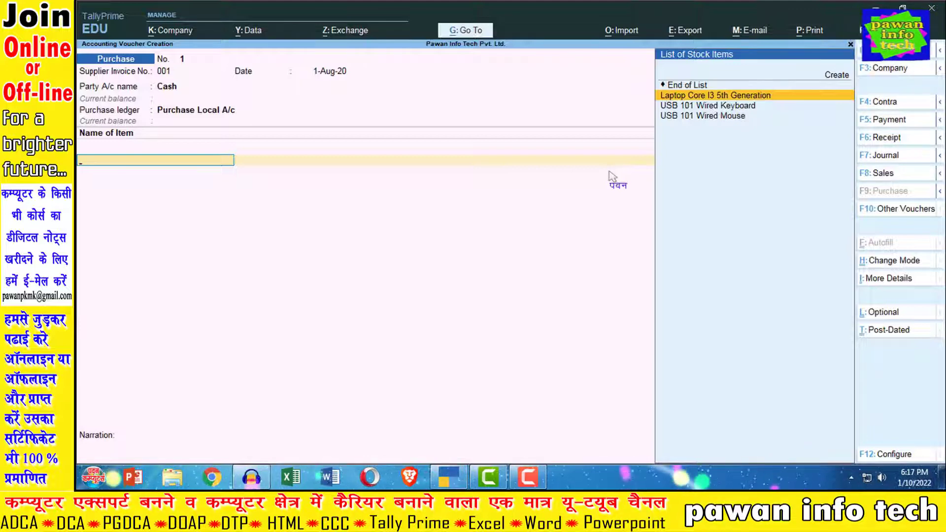
{"action": "key", "text": "Return"}
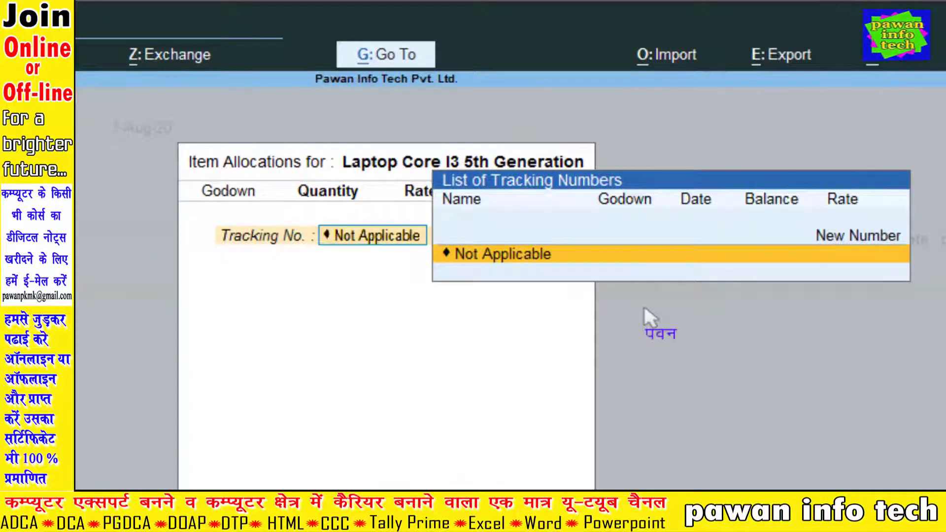
Mark the laptop's tracking number Not Applicable and list godowns for its allocation.
{"action": "key", "text": "Return"}
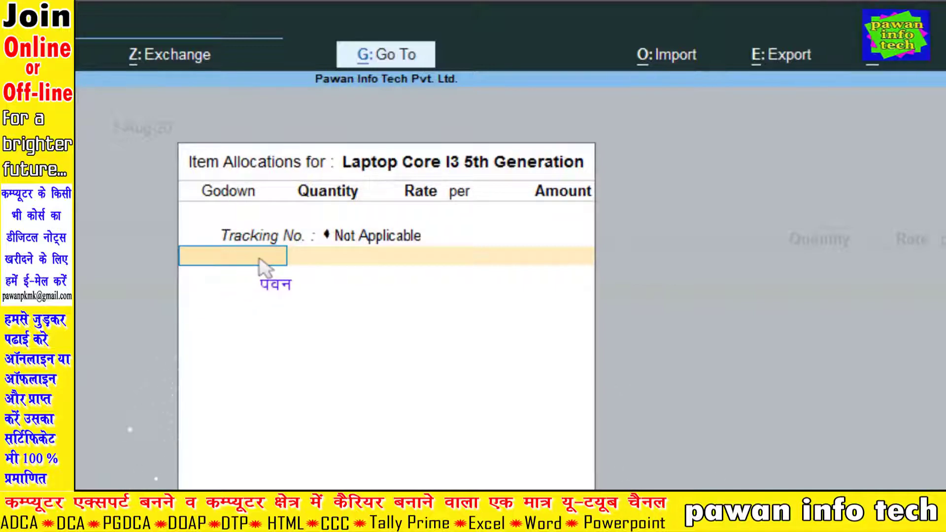
{"action": "key", "text": "space"}
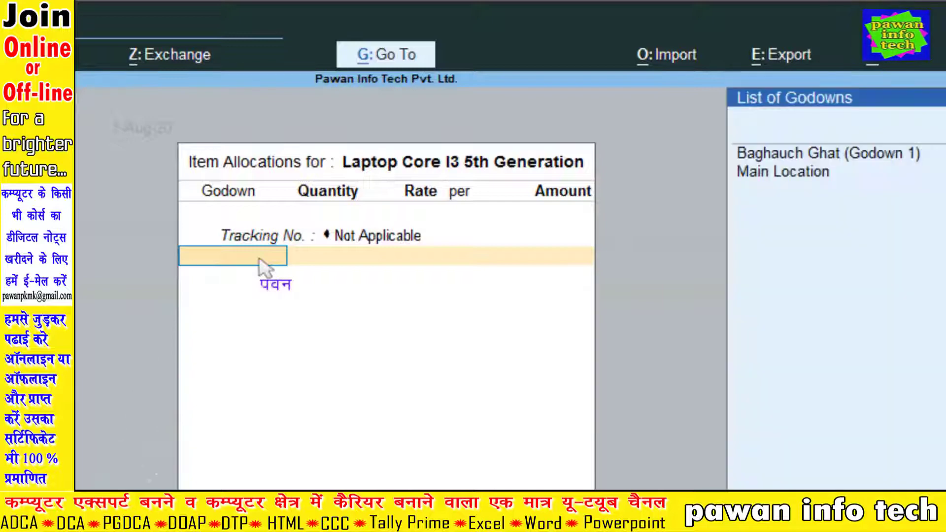
{"action": "key", "text": "Down"}
{"action": "key", "text": "Down"}
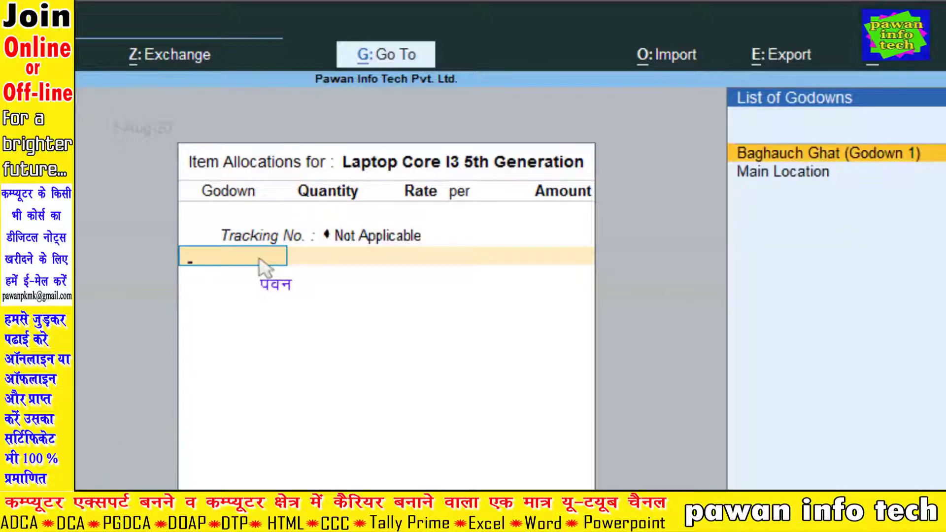
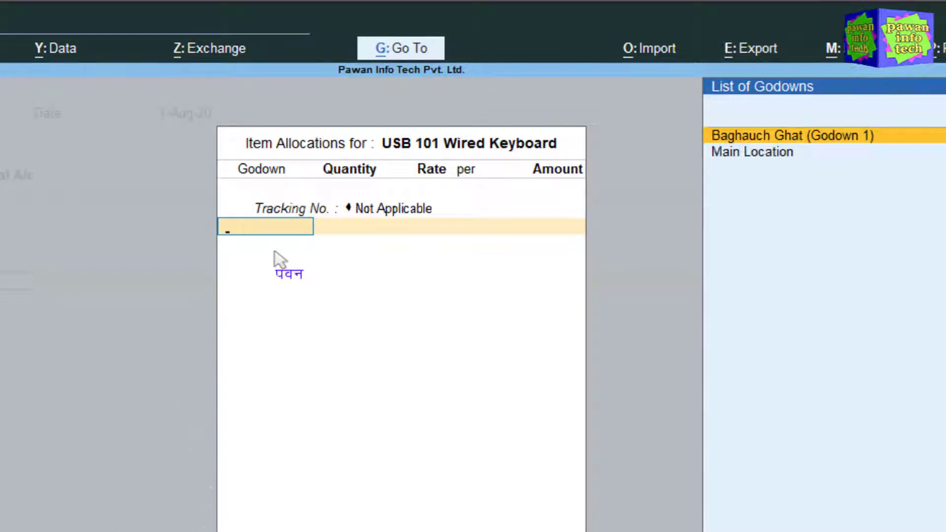
{"action": "key", "text": "Return"}
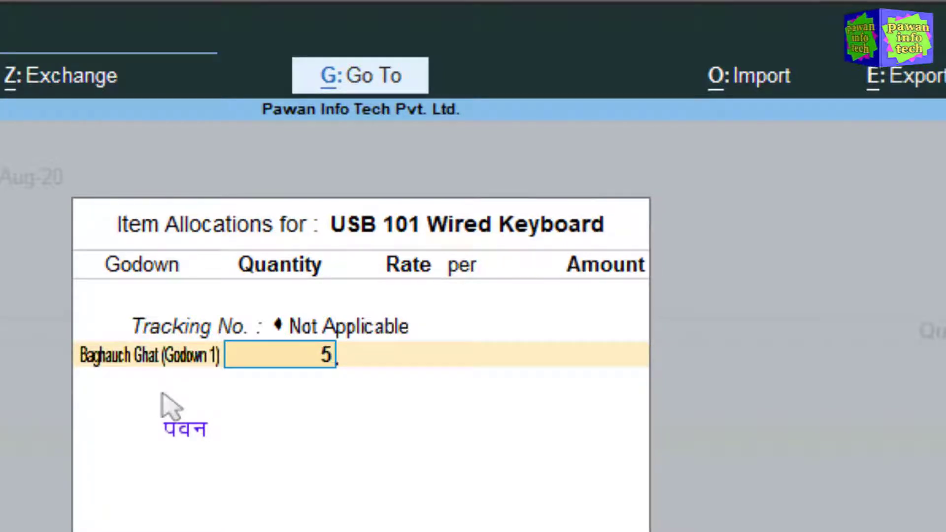
{"action": "key", "text": "Return"}
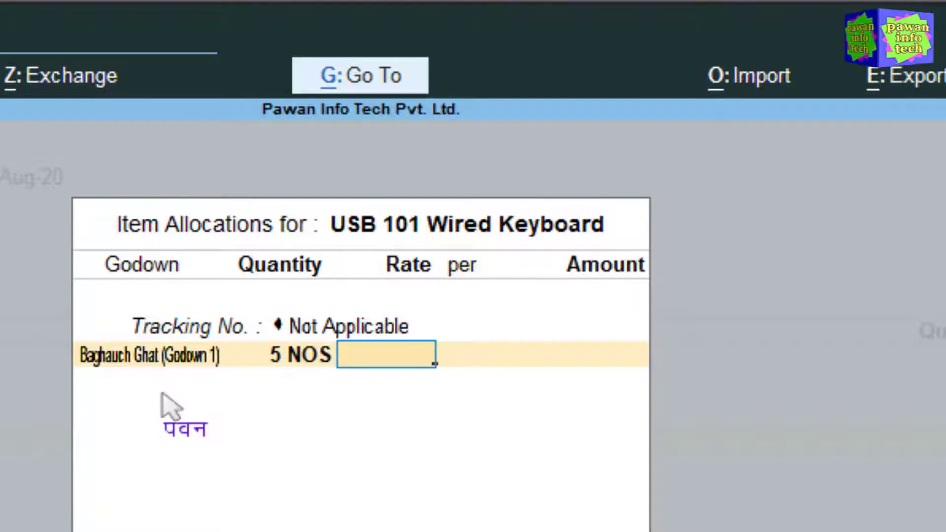
{"action": "type", "text": "210"}
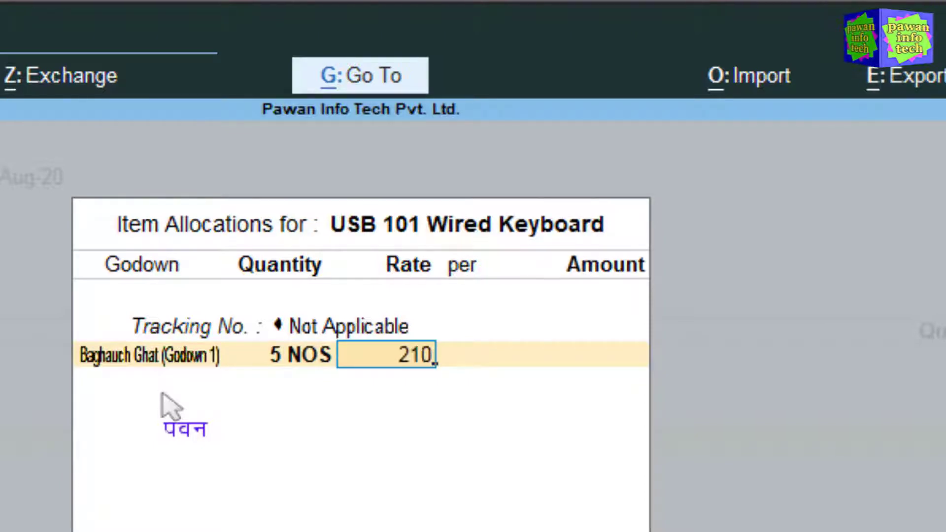
{"action": "key", "text": "Return"}
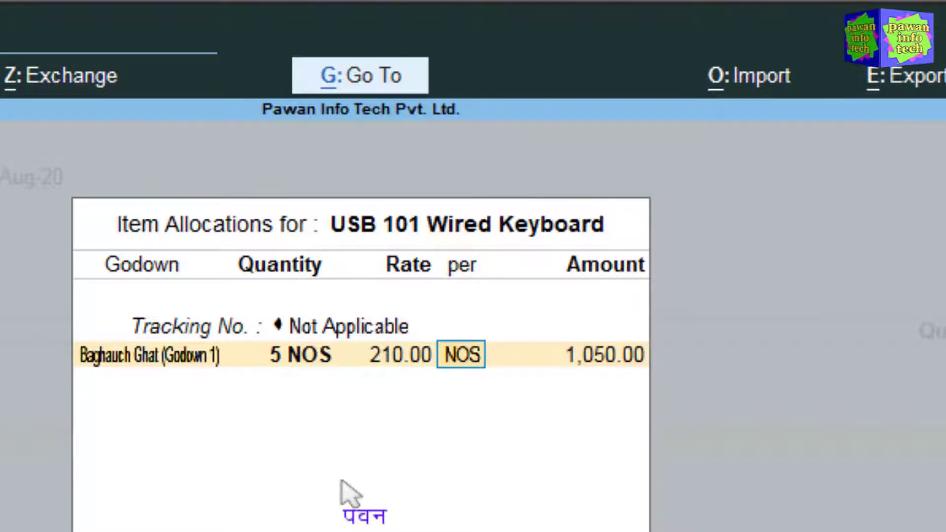
{"action": "key", "text": "Return"}
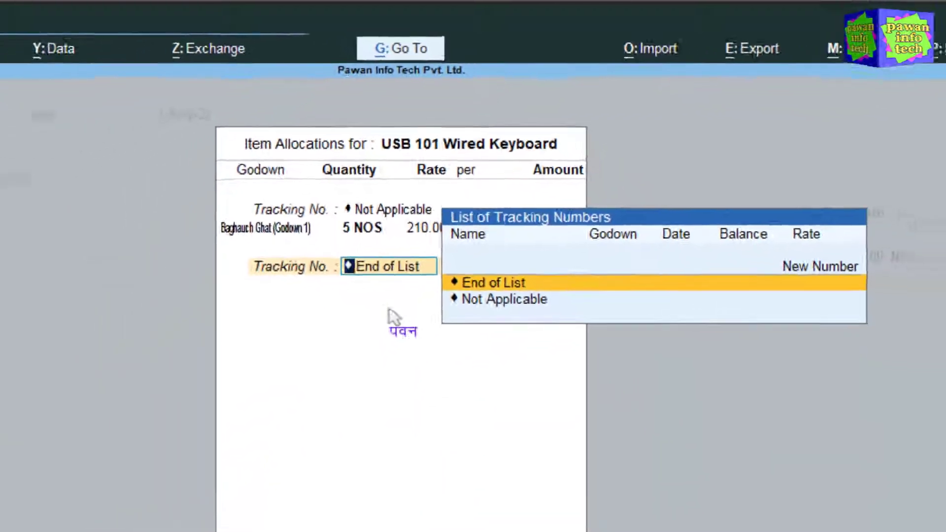
Accept the keyboards' 1,050.00 amount and add USB 101 Wired Mouse as the next item.
{"action": "key", "text": "Return"}
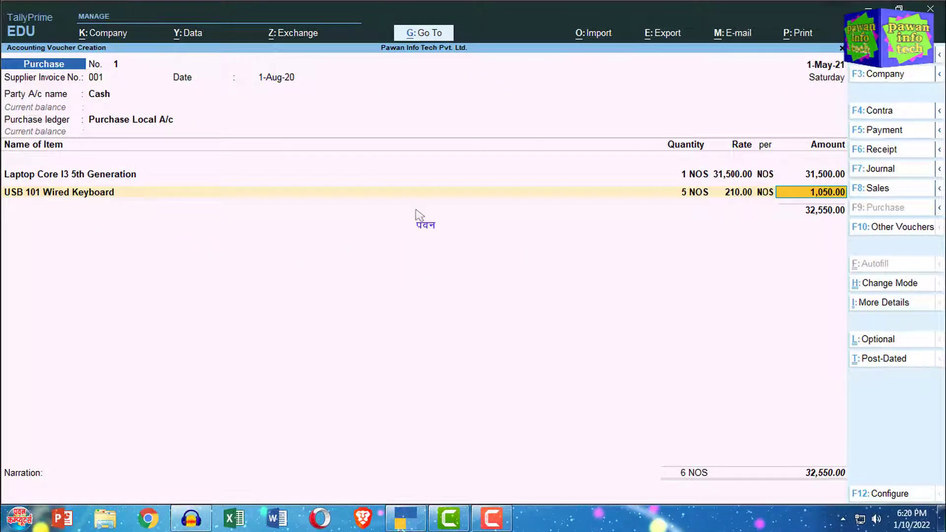
{"action": "key", "text": "Return"}
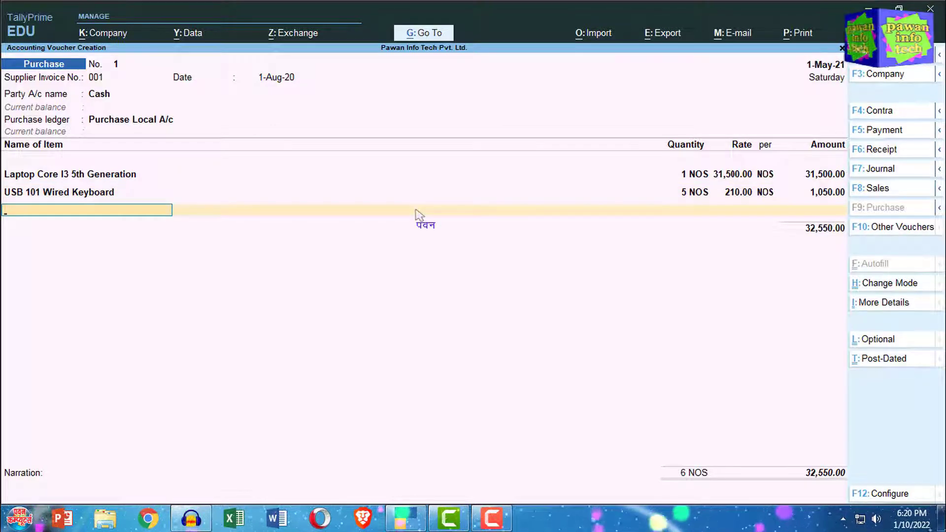
{"action": "left_click", "coordinate": [88, 213]}
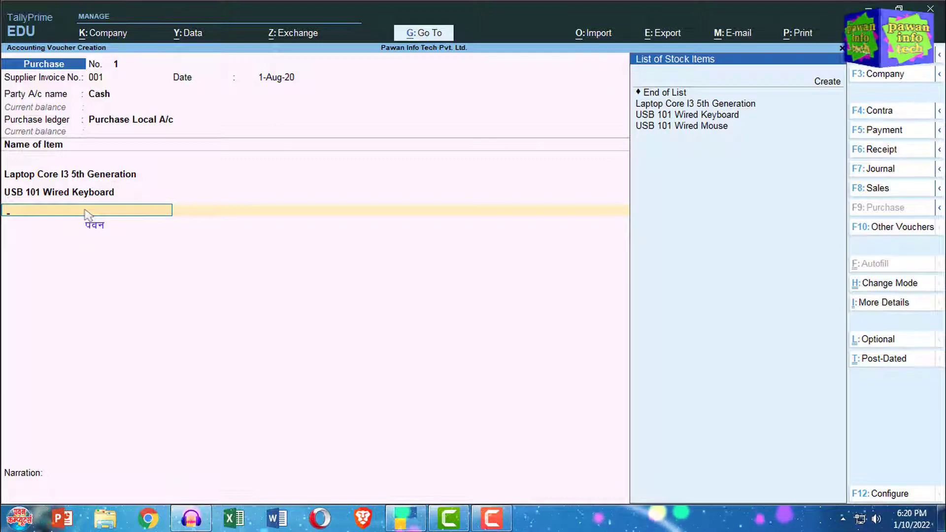
{"action": "key", "text": "Down"}
{"action": "key", "text": "Down"}
{"action": "key", "text": "Down"}
{"action": "key", "text": "Down"}
{"action": "key", "text": "Down"}
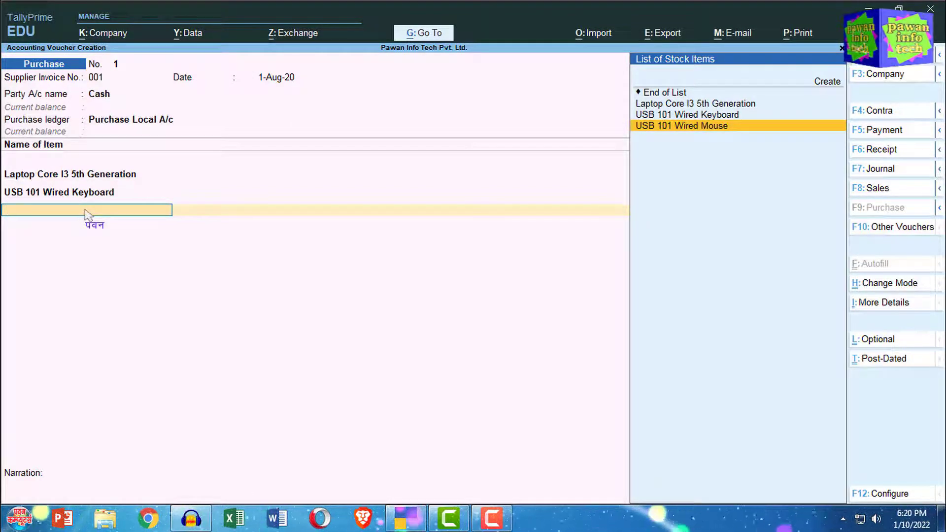
{"action": "key", "text": "Return"}
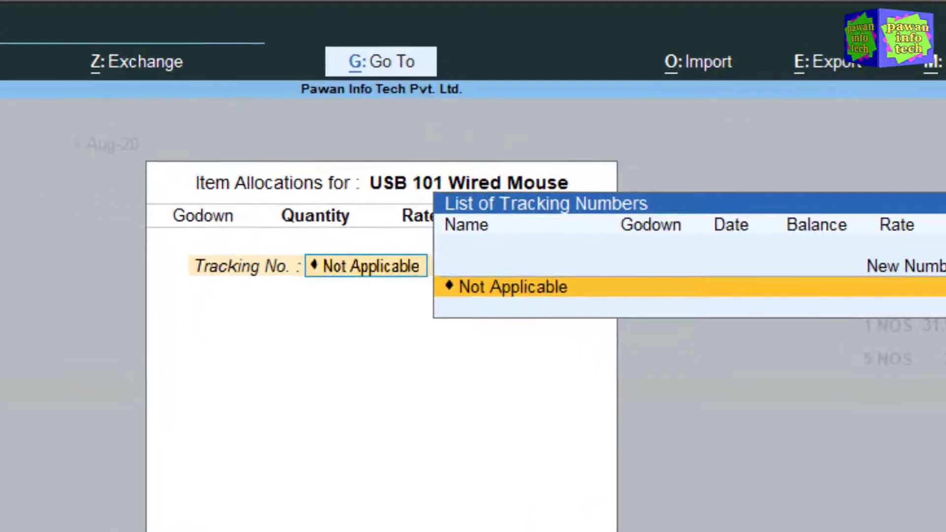
{"action": "key", "text": "Return"}
{"action": "key", "text": "Down"}
{"action": "key", "text": "Return"}
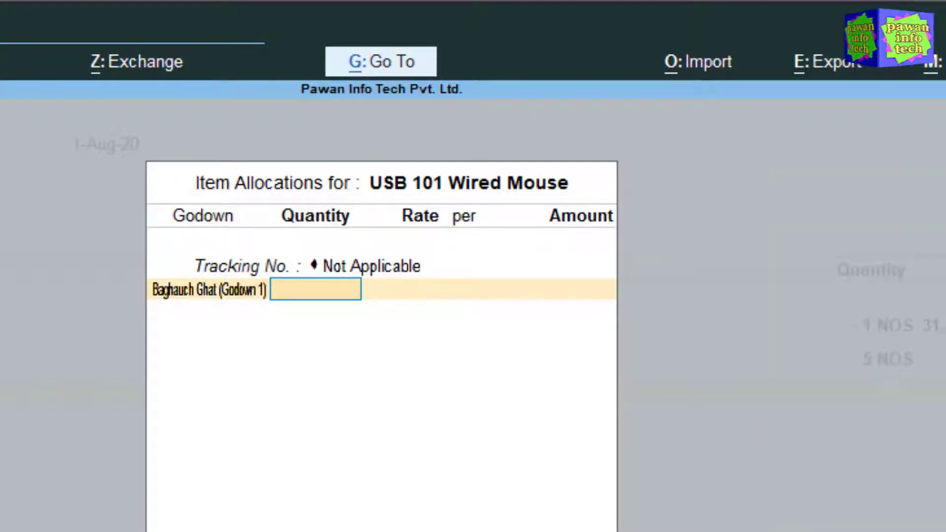
{"action": "type", "text": "5"}
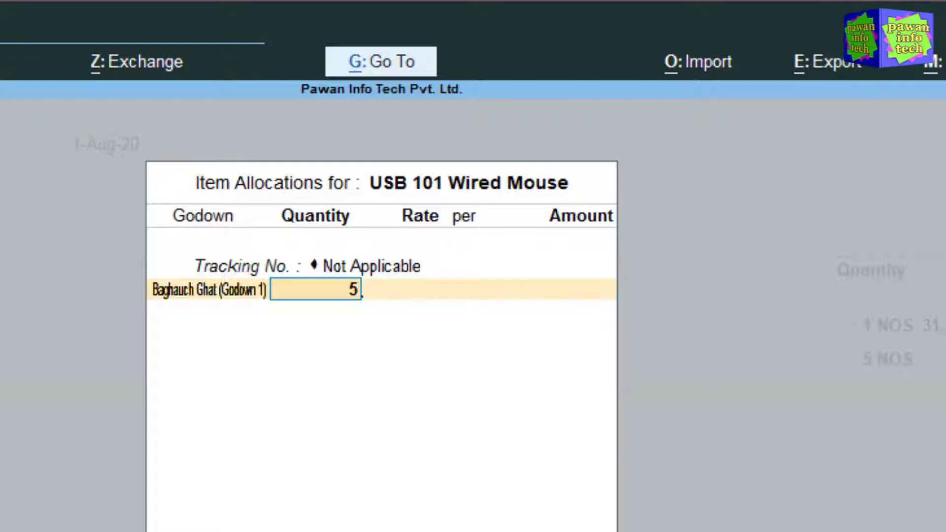
{"action": "key", "text": "Return"}
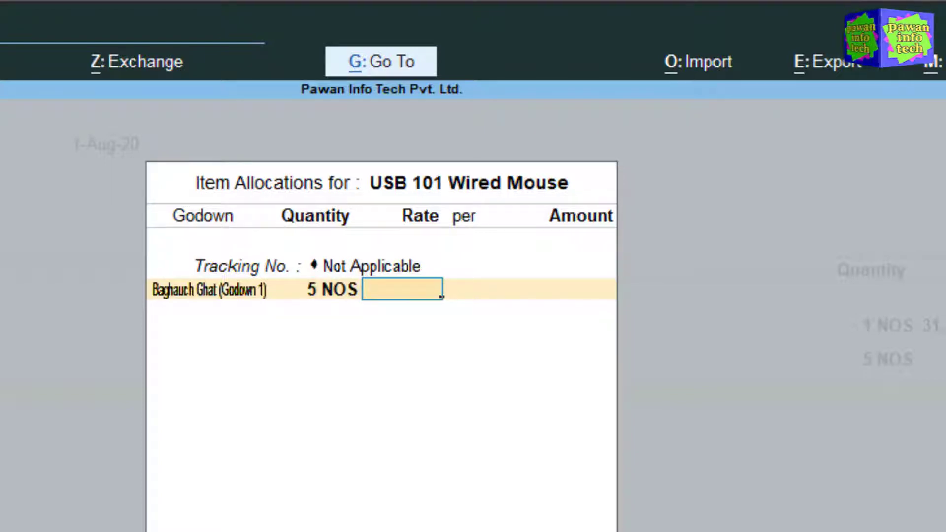
{"action": "type", "text": "110"}
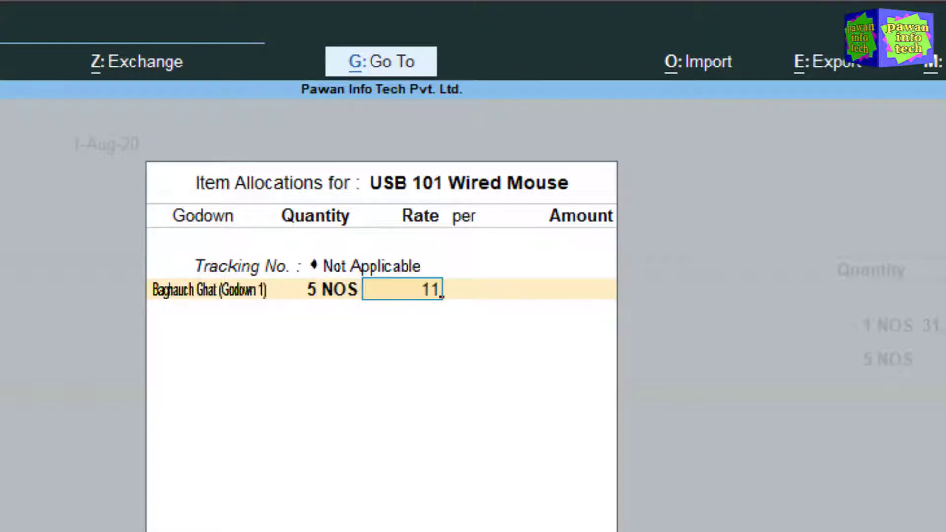
{"action": "key", "text": "Return"}
{"action": "key", "text": "Return"}
{"action": "key", "text": "Return"}
{"action": "key", "text": "Return"}
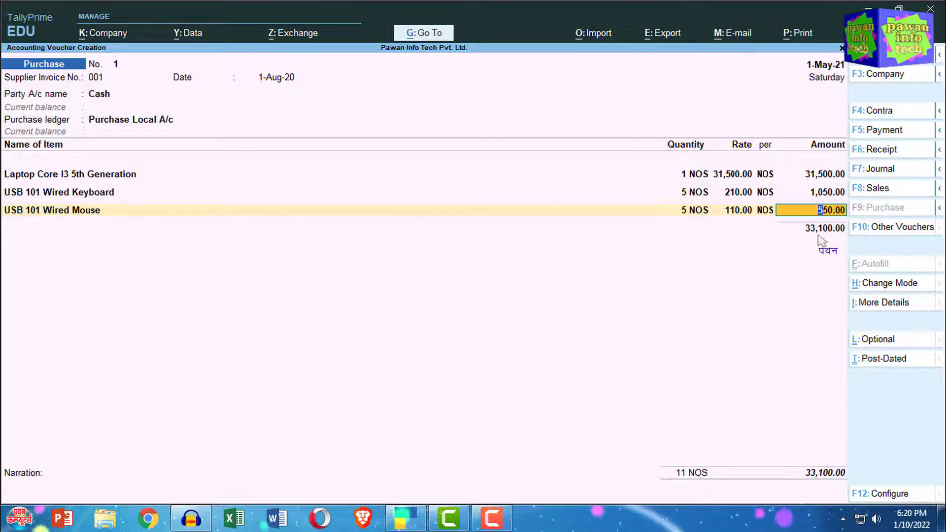
{"action": "key", "text": "Return"}
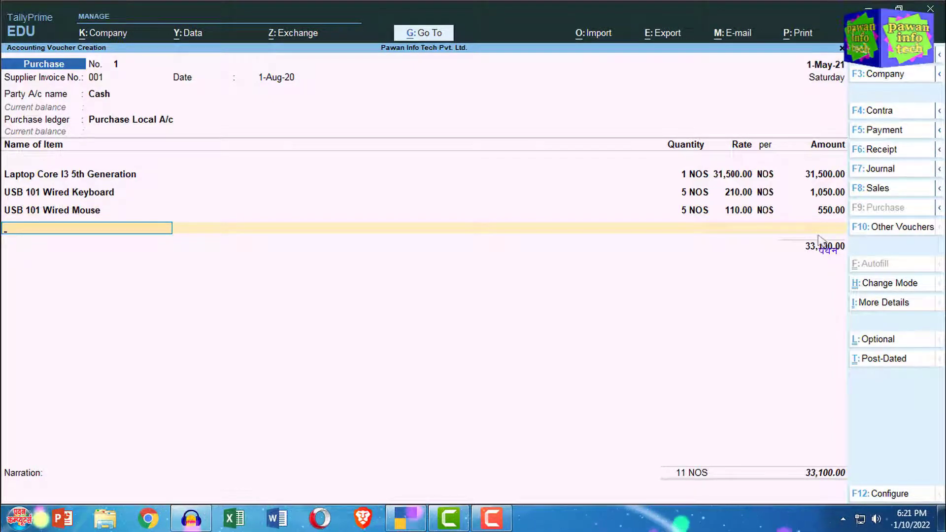
End the item list after the three stock items, keeping the 33,100.00 total.
{"action": "key", "text": "space"}
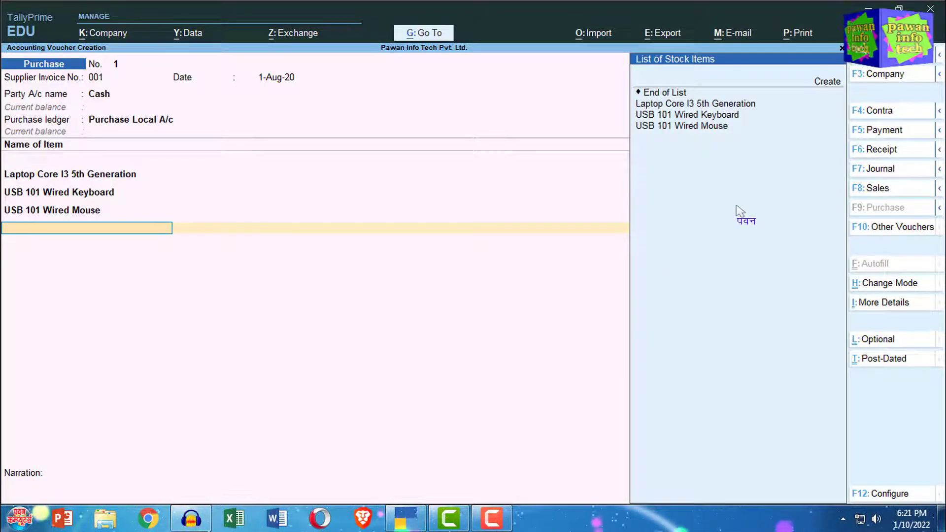
{"action": "key", "text": "Down"}
{"action": "key", "text": "Down"}
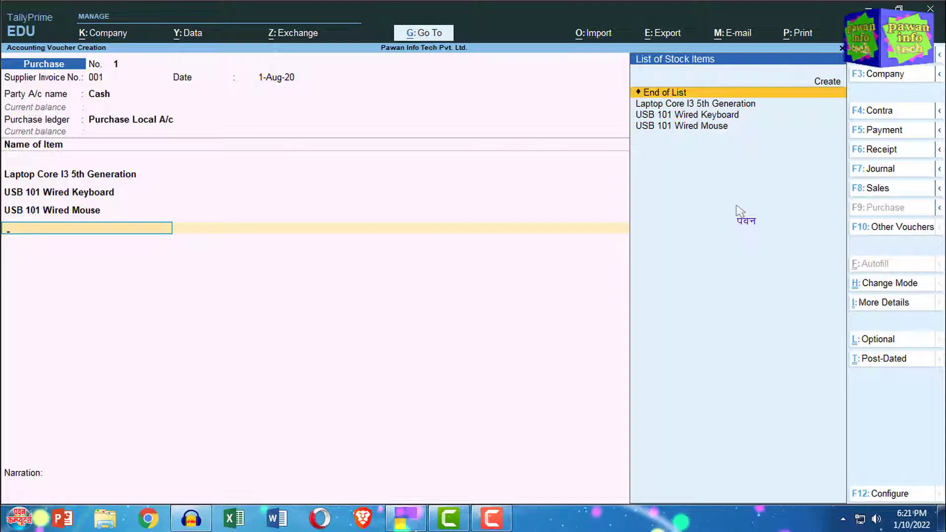
{"action": "key", "text": "Return"}
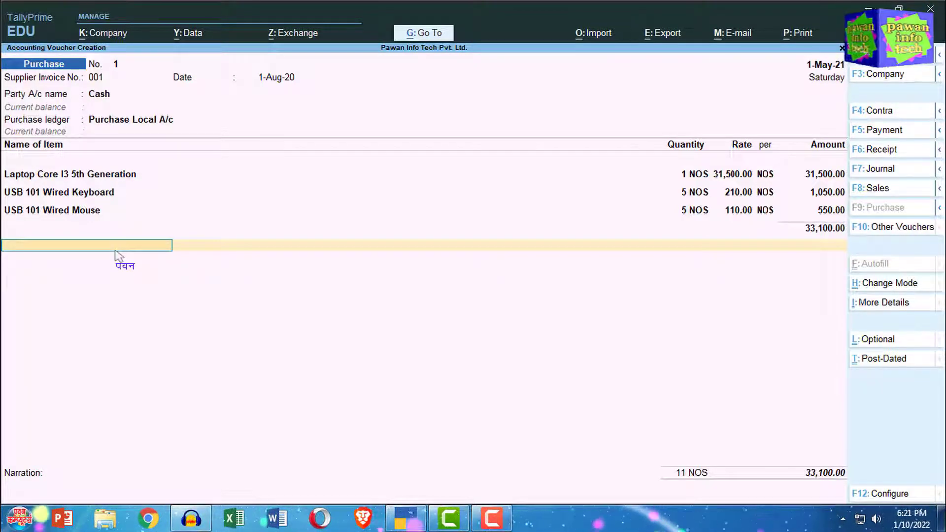
{"action": "key", "text": "Return"}
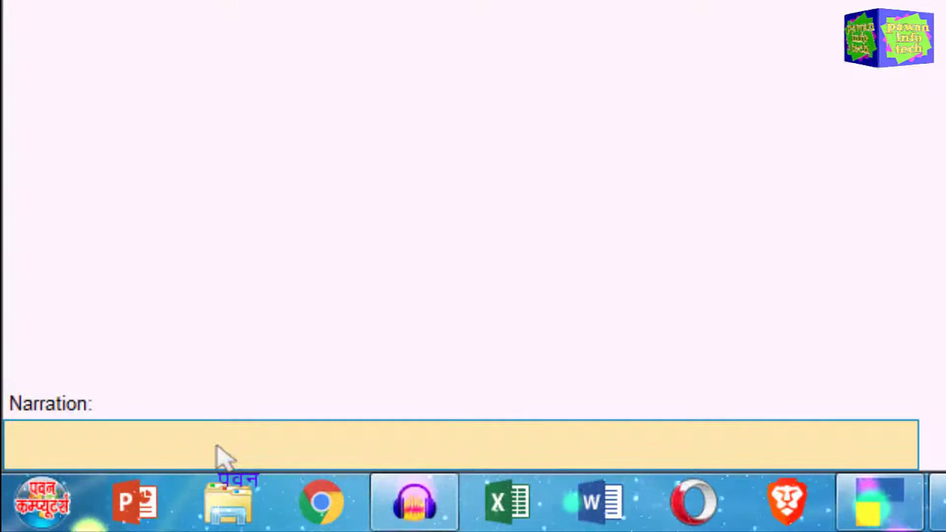
Enter the narration 'Being Purchase Goods for cash.'.
{"action": "type", "text": "Being"}
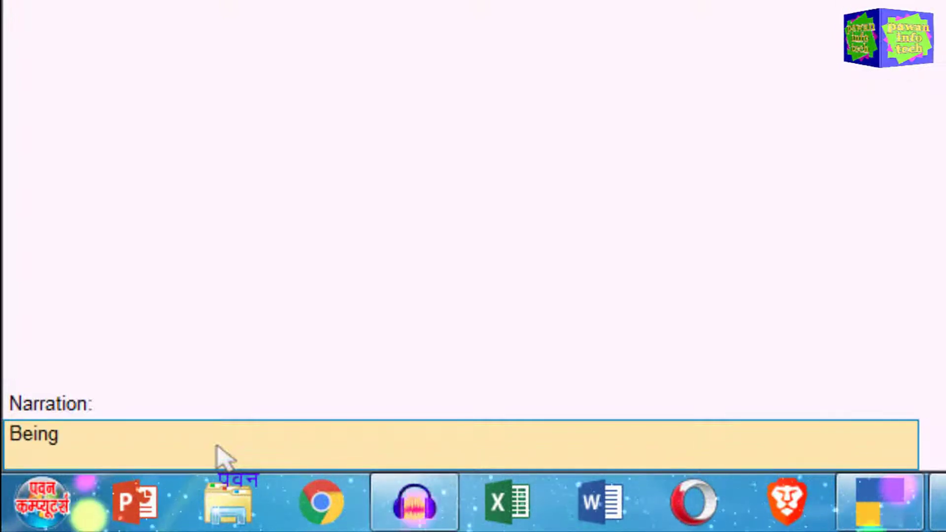
{"action": "type", "text": " Purchs"}
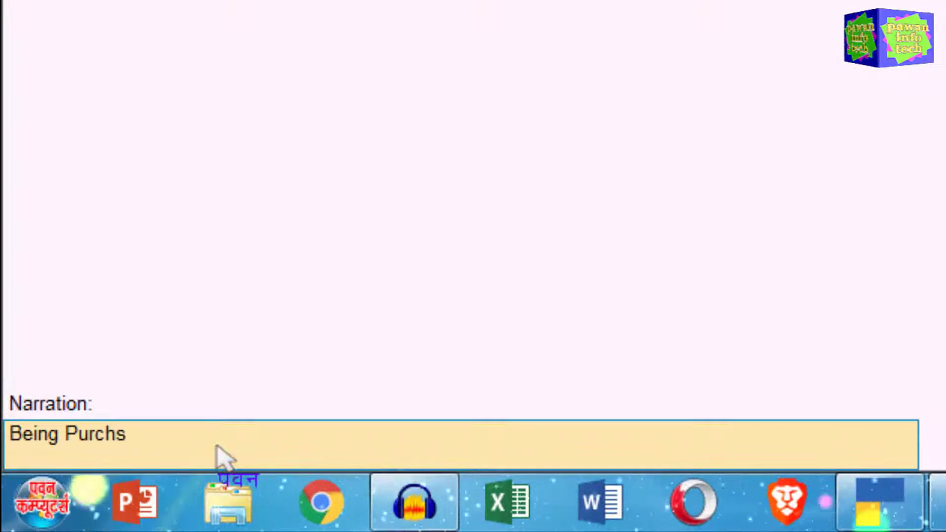
{"action": "key", "text": "BackSpace"}
{"action": "type", "text": "ase Goods for cash"}
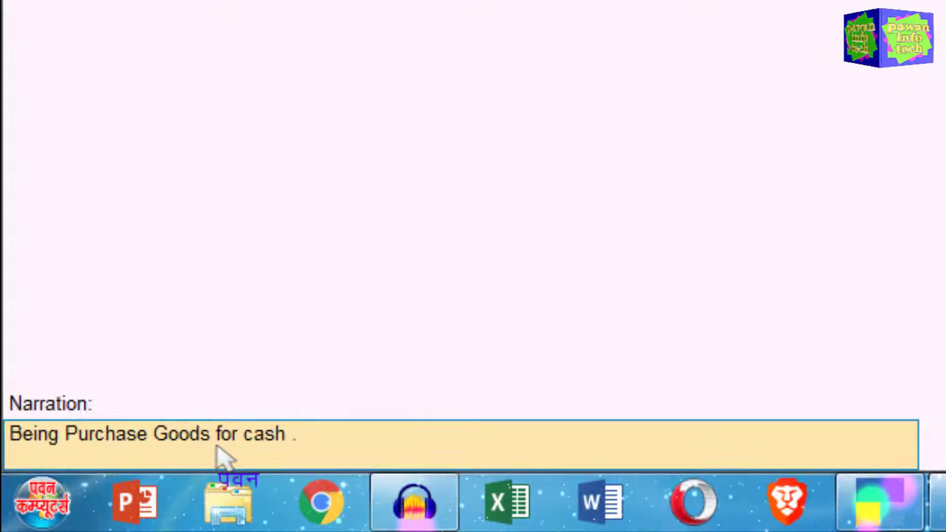
{"action": "key", "text": "BackSpace"}
{"action": "type", "text": "."}
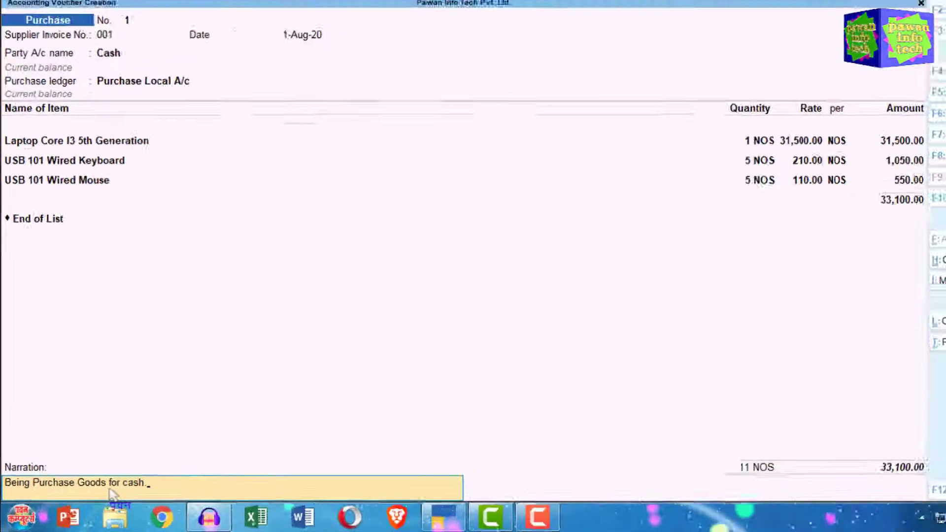
{"action": "key", "text": "Return"}
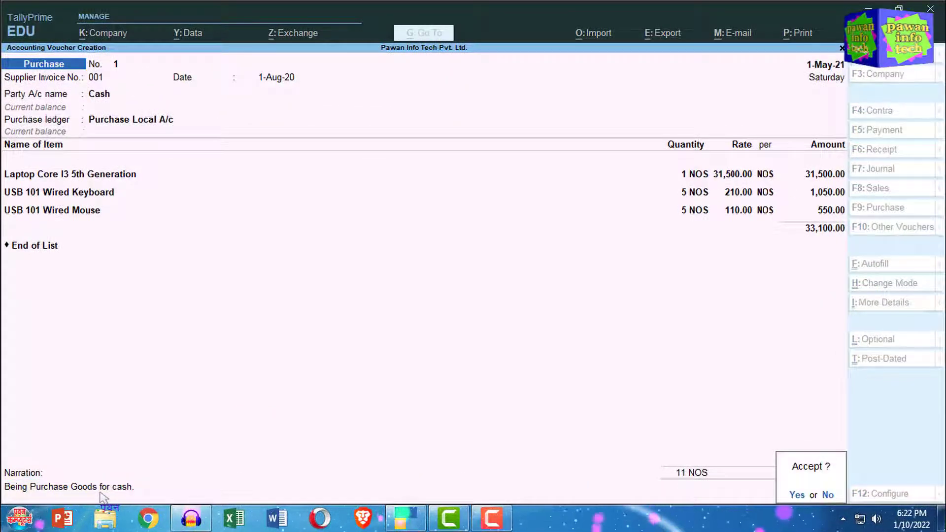
Save the 33,100.00 cash purchase voucher and reopen Purchase No. 1 for alteration.
{"action": "key", "text": "Return"}
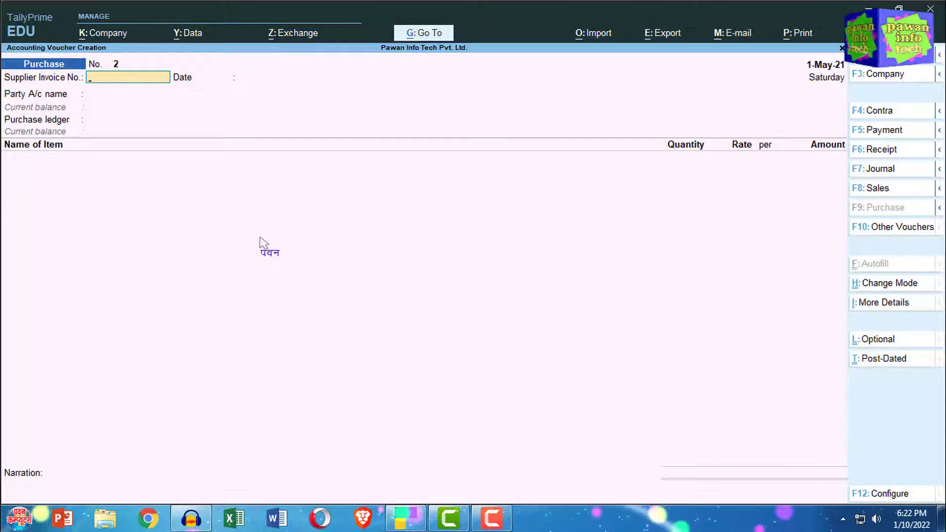
{"action": "key", "text": "Page_Up"}
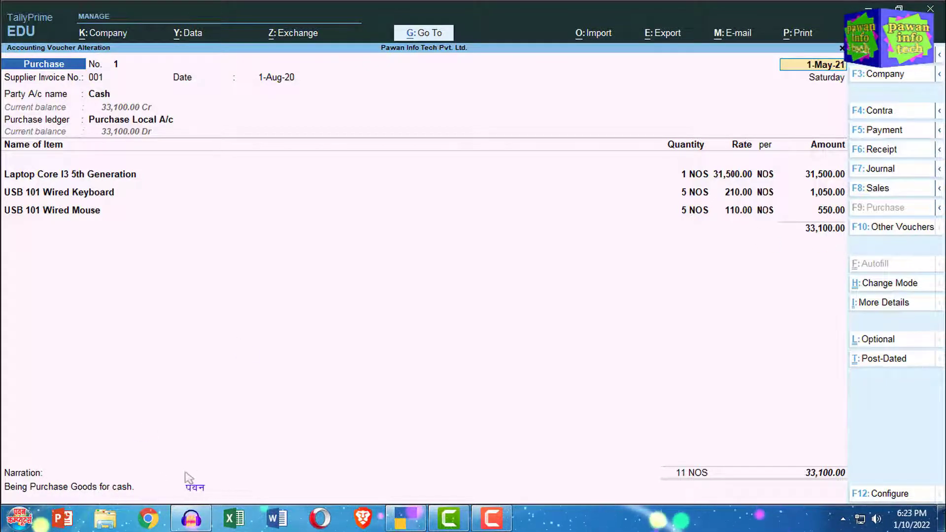
Quit the voucher alteration and creation screens back to the Gateway of Tally.
{"action": "key", "text": "Escape"}
{"action": "key", "text": "y"}
{"action": "key", "text": "Escape"}
{"action": "key", "text": "y"}
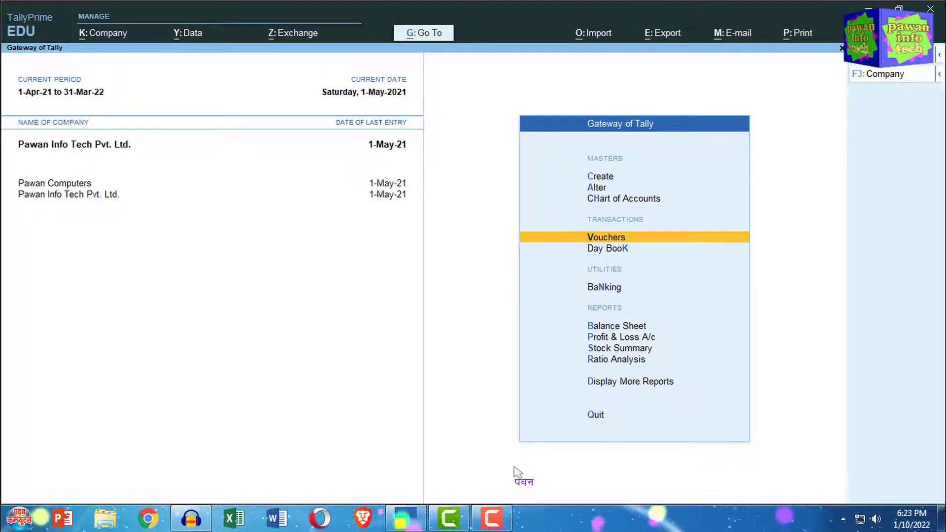
{"action": "key", "text": "Down"}
{"action": "key", "text": "Down"}
{"action": "key", "text": "Down"}
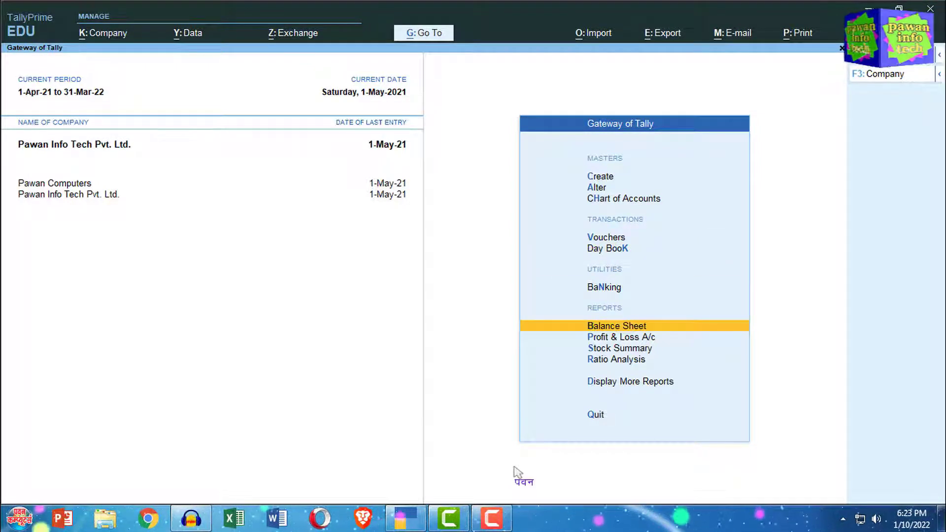
{"action": "key", "text": "Return"}
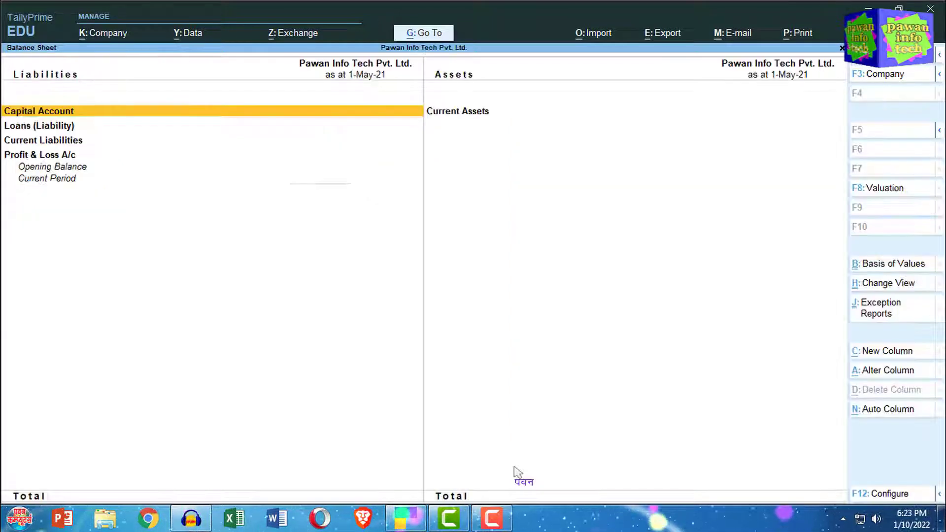
{"action": "key", "text": "alt+F1"}
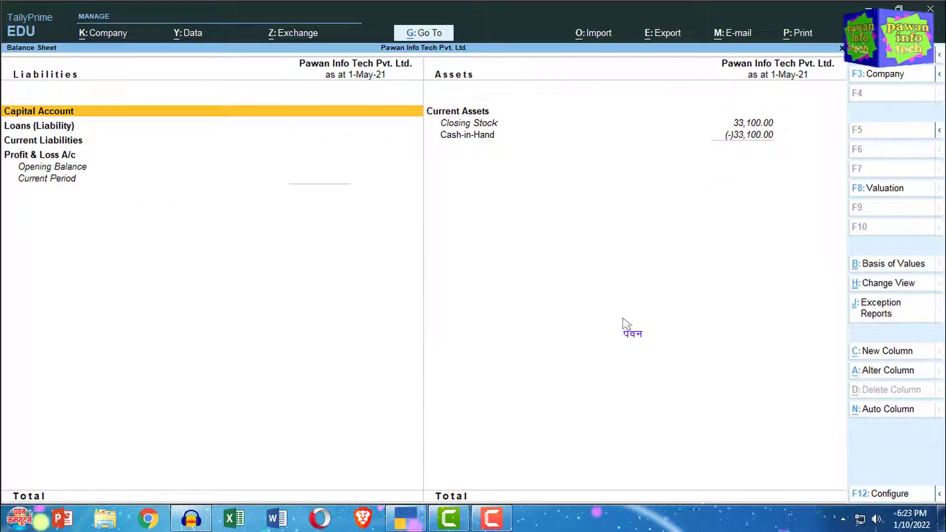
{"action": "key", "text": "Escape"}
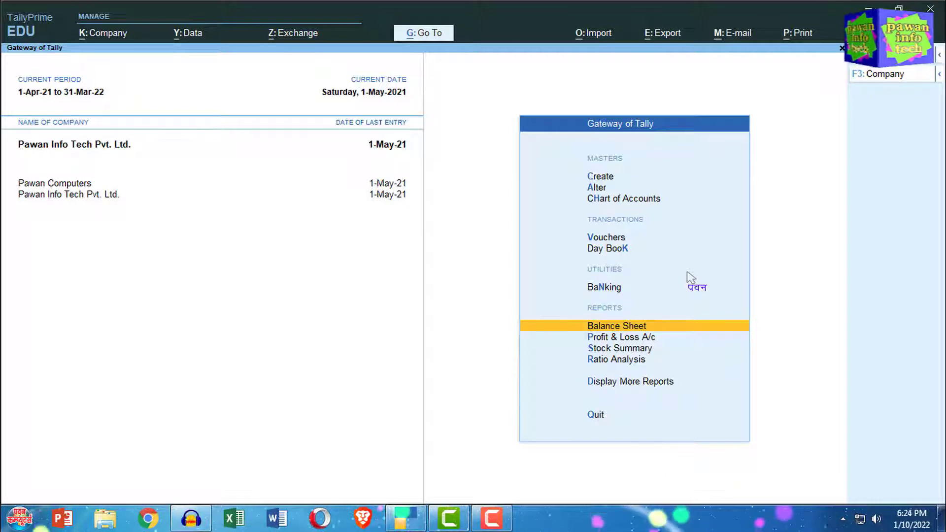
{"action": "key", "text": "Return"}
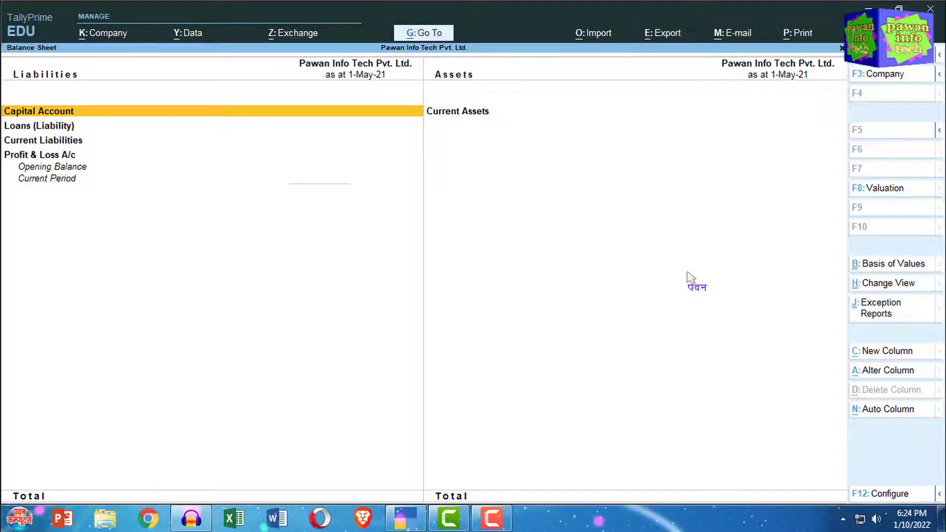
{"action": "key", "text": "alt+F5"}
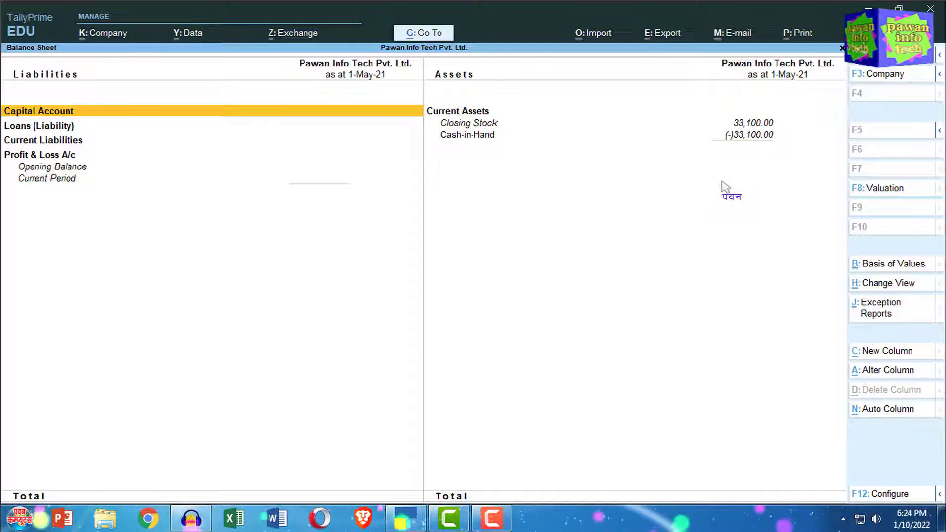
{"action": "key", "text": "Escape"}
{"action": "key", "text": "Up"}
{"action": "key", "text": "Up"}
{"action": "key", "text": "Up"}
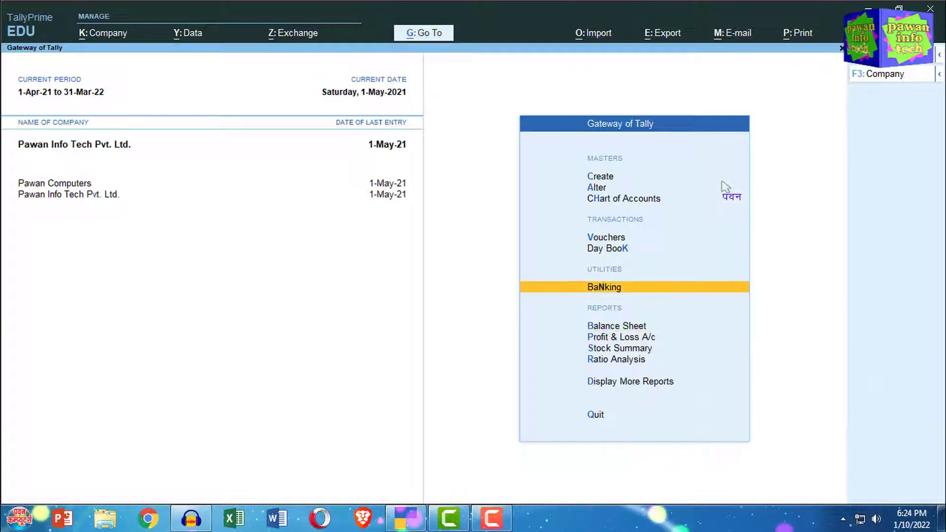
Start voucher creation and change the voucher type to Receipt No. 1.
{"action": "key", "text": "Return"}
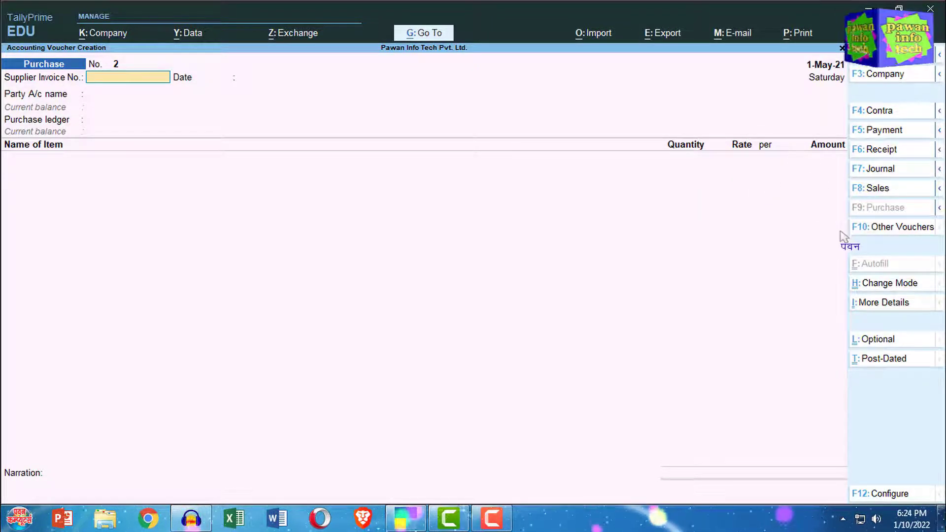
{"action": "left_click", "coordinate": [890, 153]}
{"action": "key", "text": "F6"}
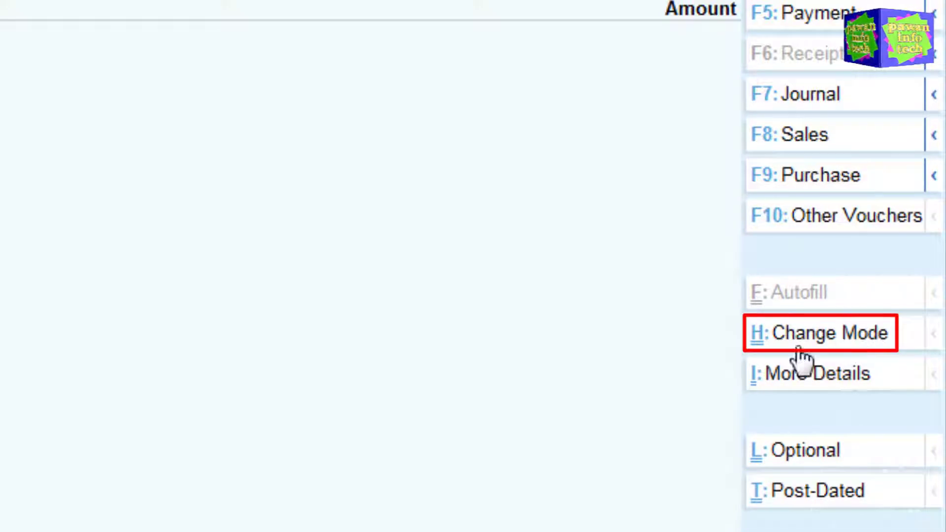
Change the Receipt voucher to Double Entry mode with Ctrl+H.
{"action": "key", "text": "ctrl+h"}
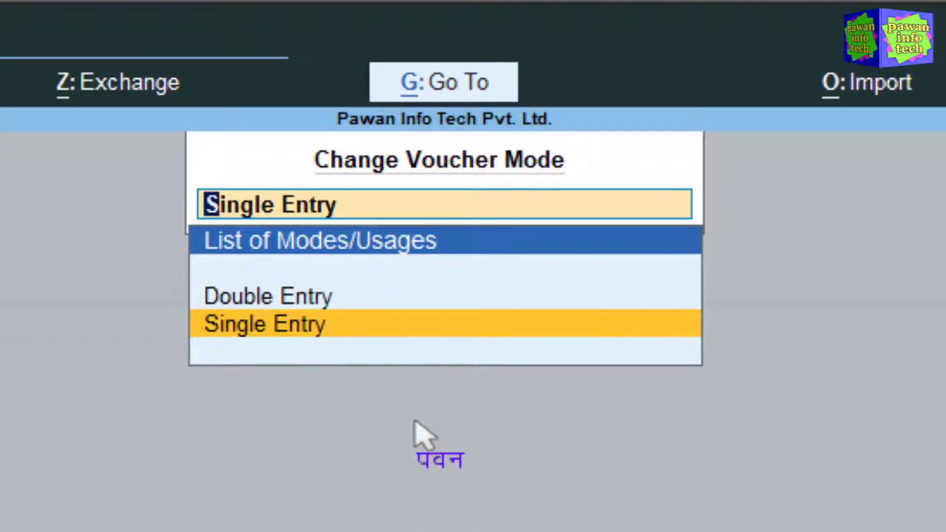
{"action": "key", "text": "Up"}
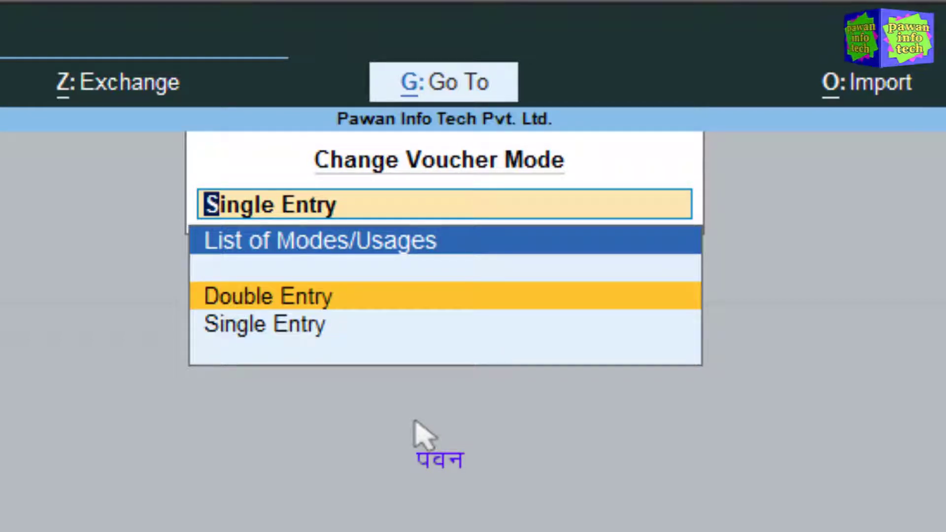
{"action": "key", "text": "Return"}
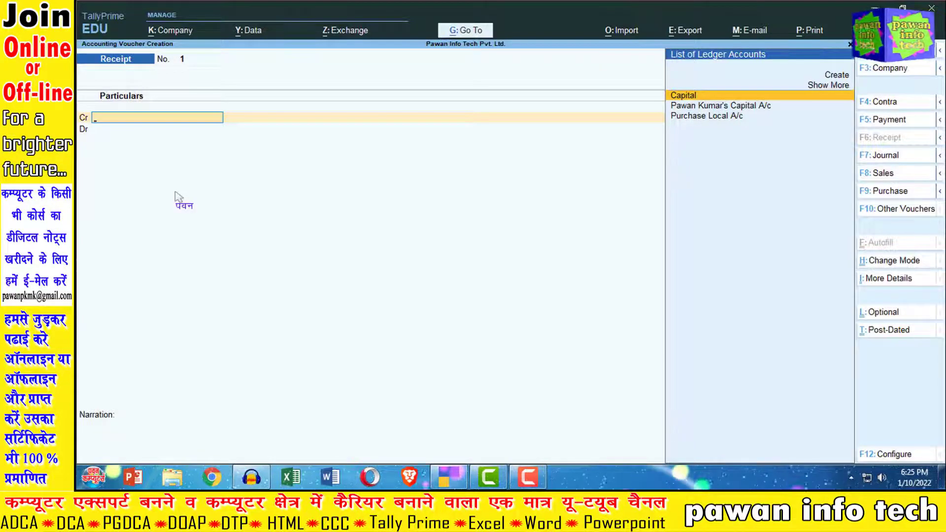
{"action": "key", "text": "F12"}
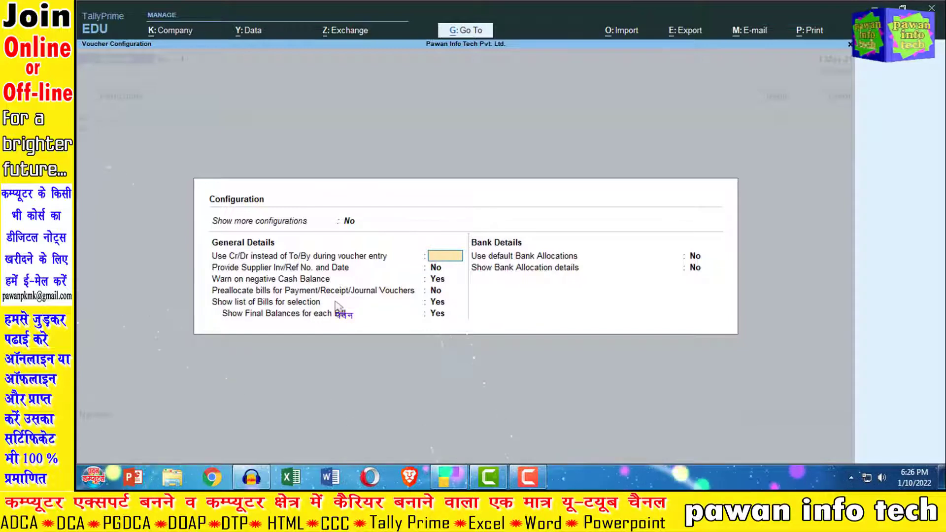
{"action": "key", "text": "ctrl+a"}
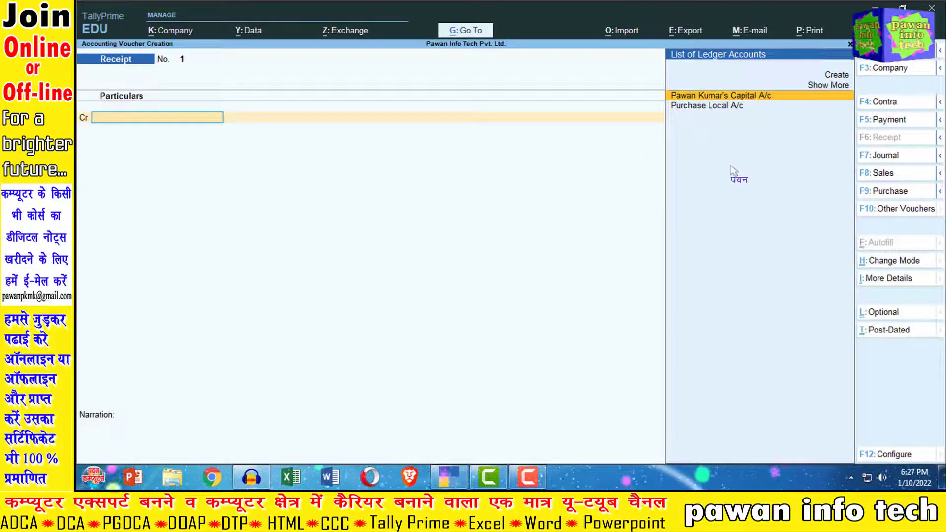
Credit capital and debit Cash 1,00,000.00, narrating 'Being Cash Receipt from capital for opening company'.
{"action": "key", "text": "Return"}
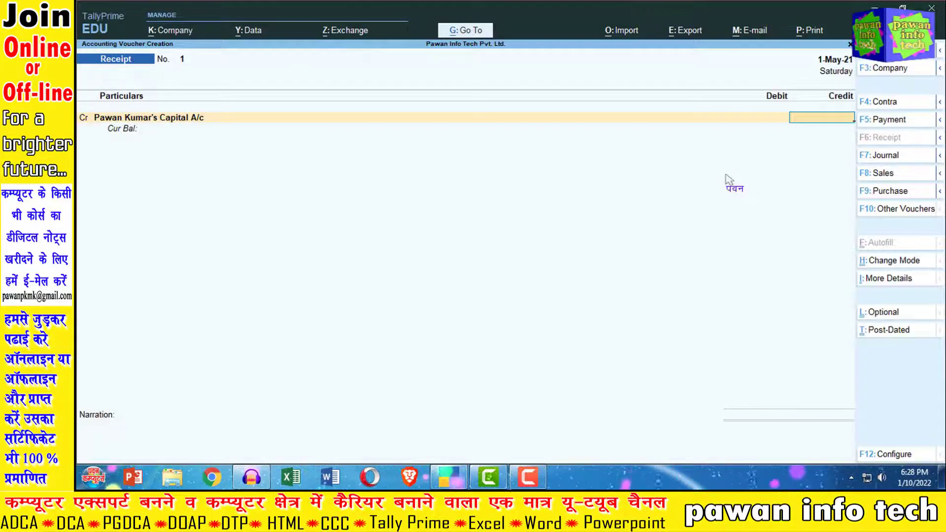
{"action": "type", "text": "1"}
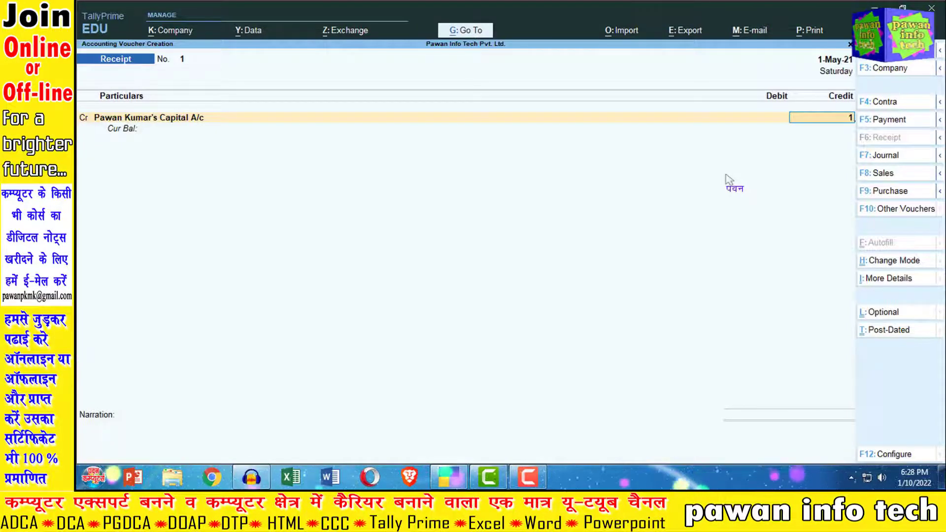
{"action": "type", "text": "00000"}
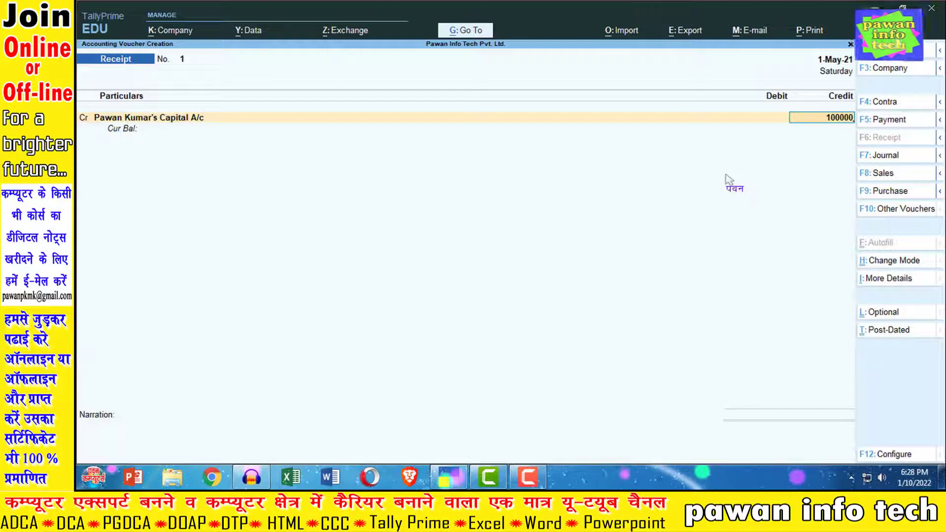
{"action": "key", "text": "Return"}
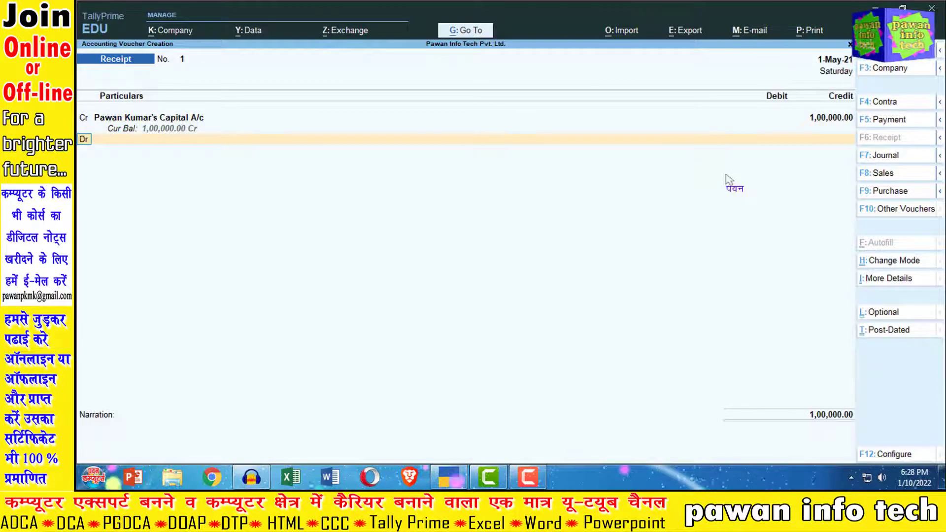
{"action": "key", "text": "Return"}
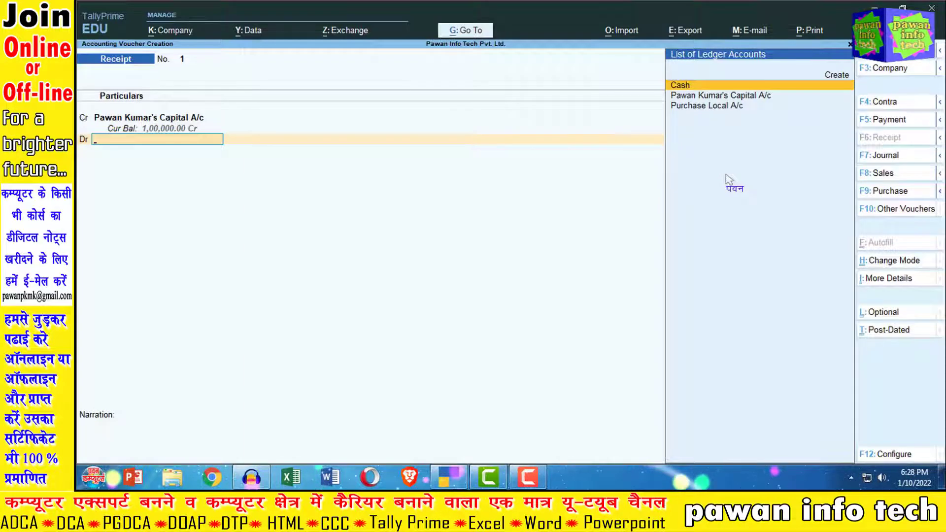
{"action": "key", "text": "Return"}
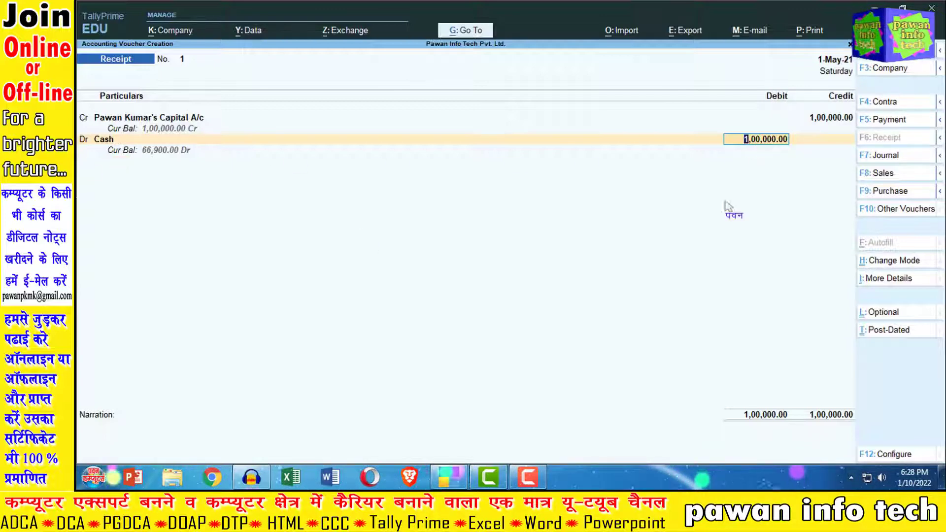
{"action": "key", "text": "Return"}
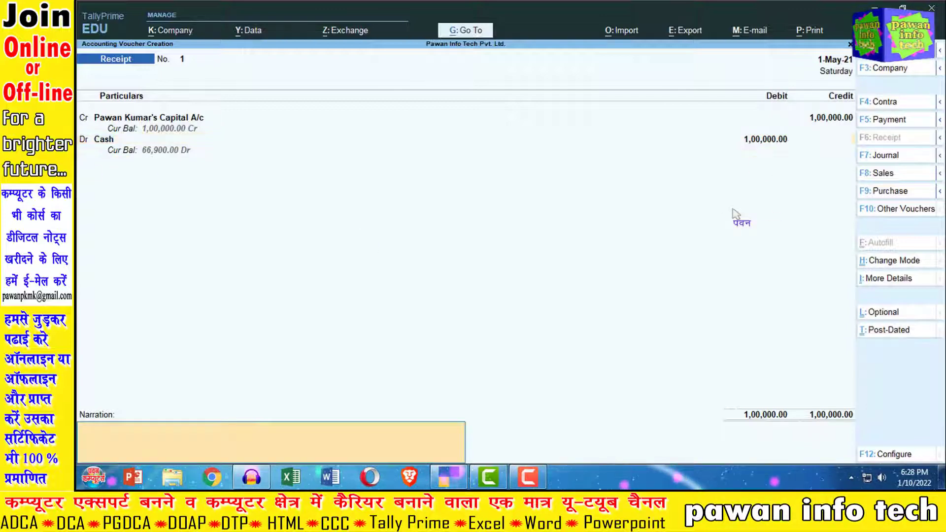
{"action": "type", "text": "Bei"}
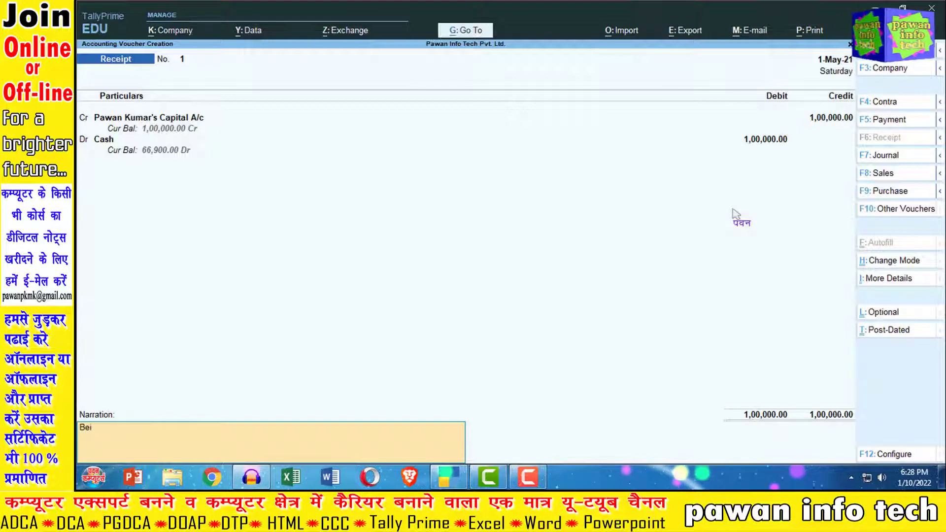
{"action": "type", "text": "ng Cash Re"}
{"action": "type", "text": "ceipt fro"}
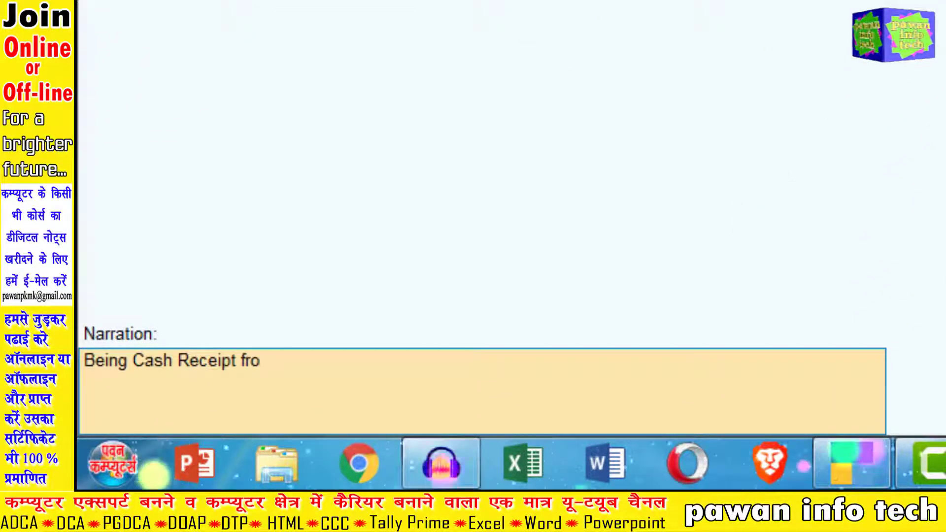
{"action": "type", "text": "m capita"}
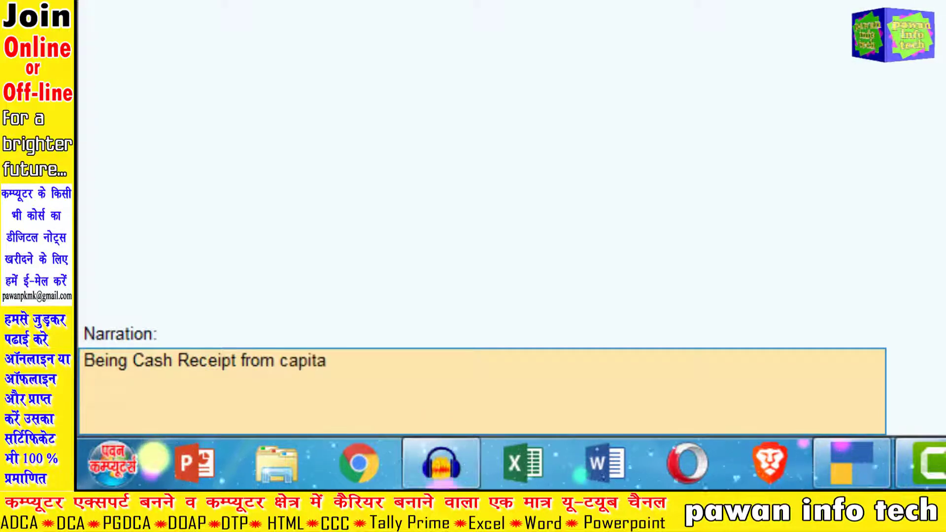
{"action": "type", "text": "l for opening"}
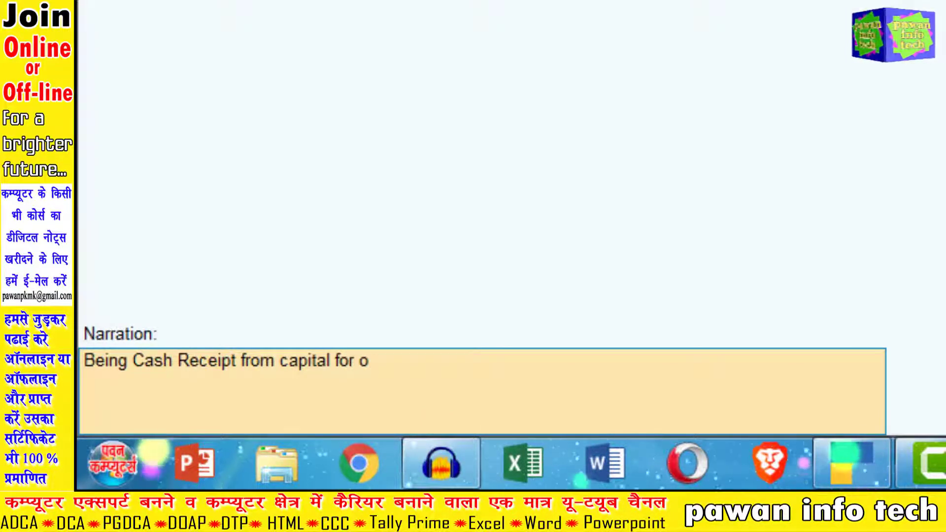
{"action": "type", "text": " company."}
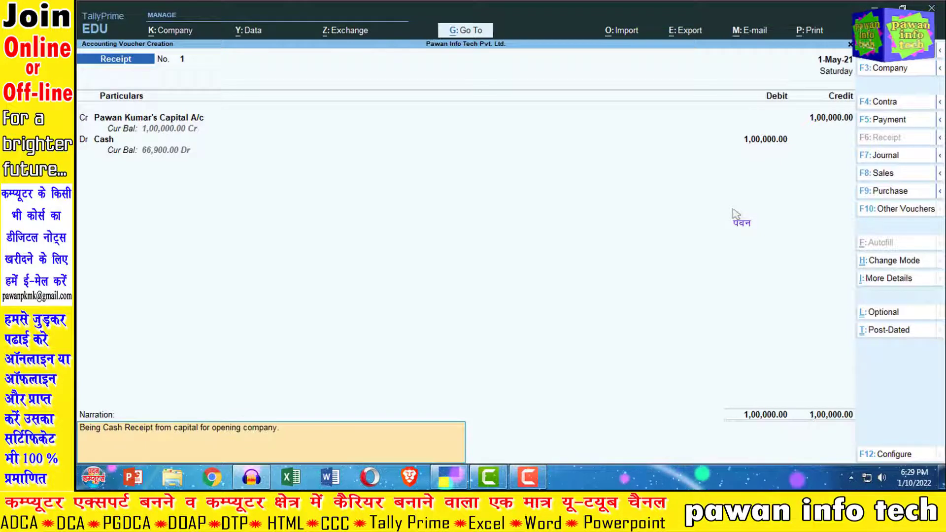
Save the capital receipt voucher and return to the Gateway of Tally.
{"action": "key", "text": "Return"}
{"action": "key", "text": "y"}
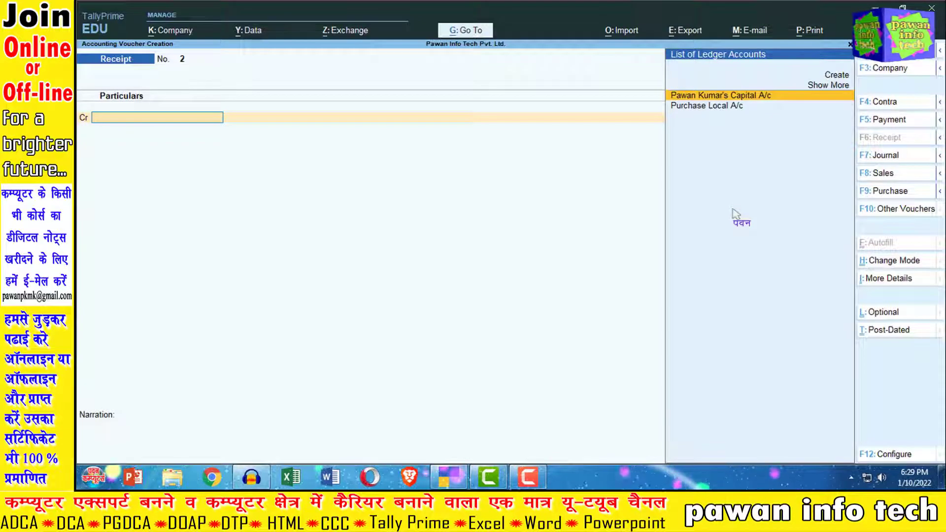
{"action": "key", "text": "Escape"}
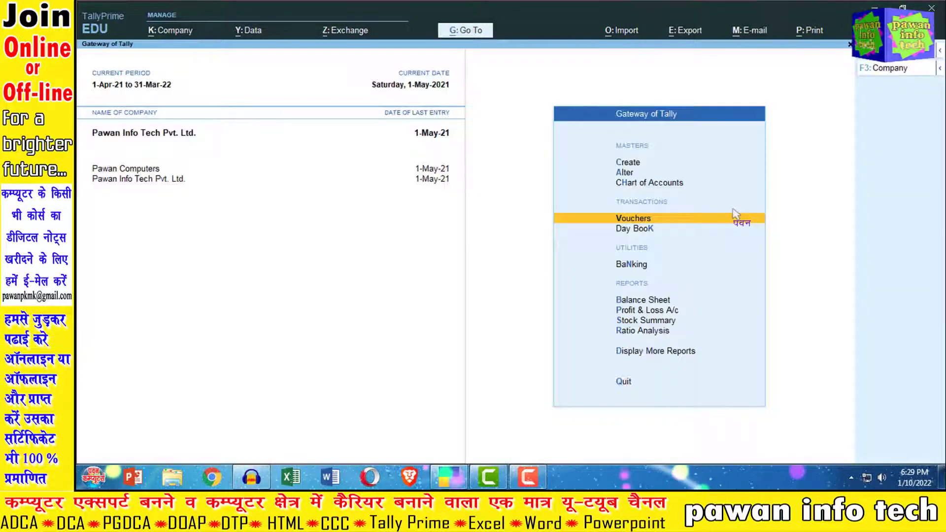
Review the detailed Balance Sheet: total 1,00,000.00, Cash-in-Hand 66,900.00.
{"action": "key", "text": "Down"}
{"action": "key", "text": "Down"}
{"action": "key", "text": "Down"}
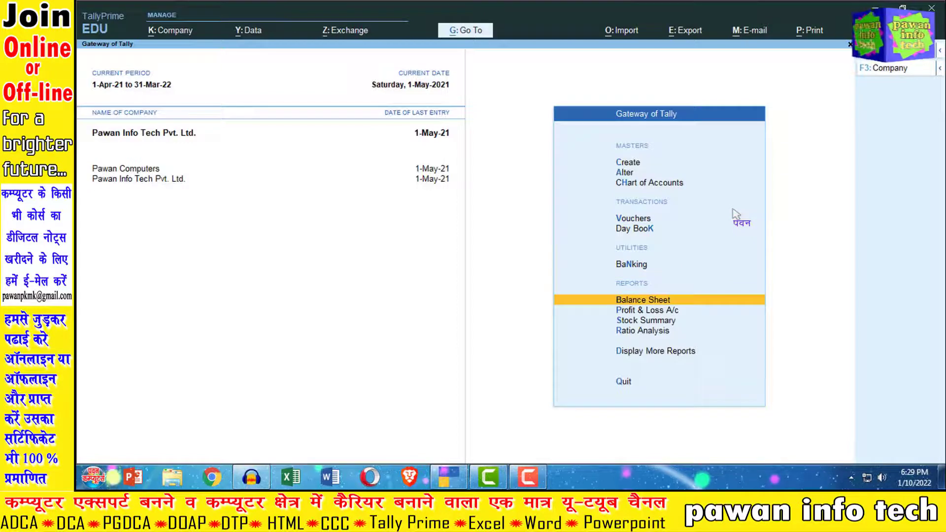
{"action": "key", "text": "Return"}
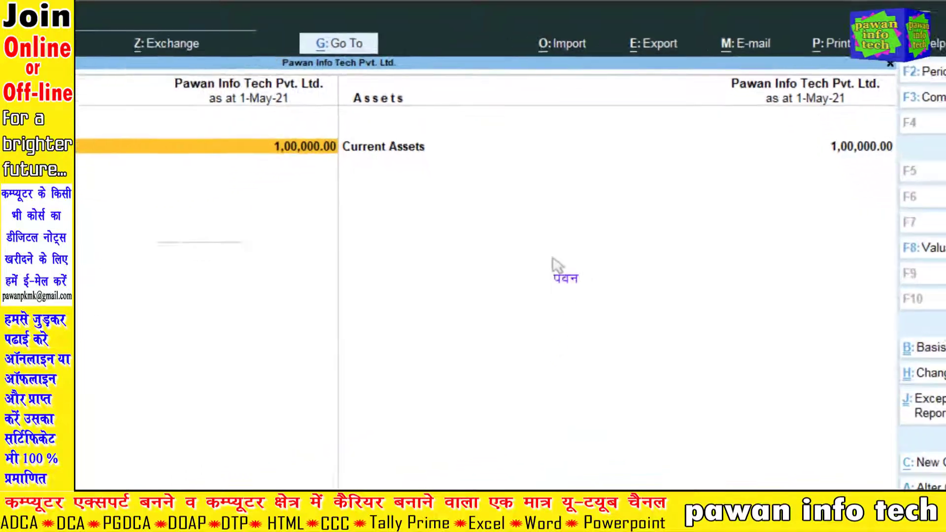
{"action": "key", "text": "alt+F5"}
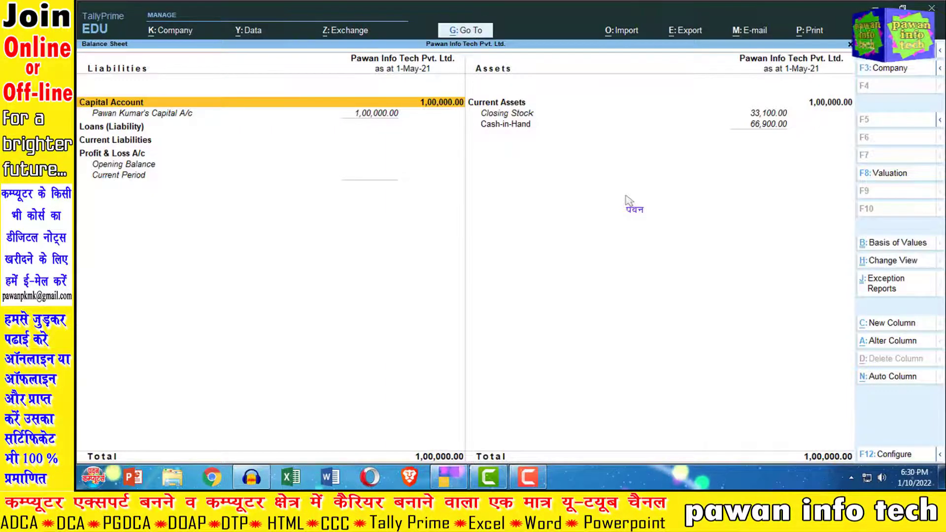
{"action": "key", "text": "Escape"}
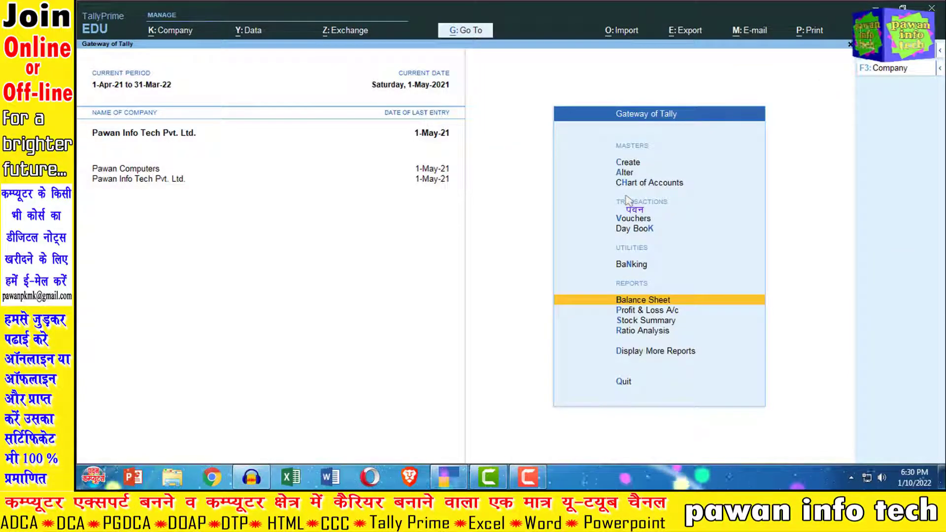
{"action": "key", "text": "Down"}
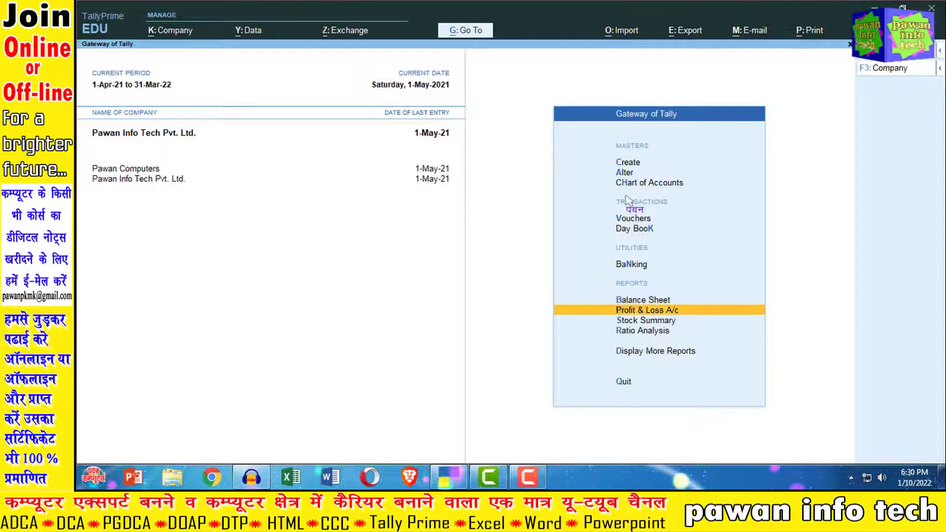
{"action": "key", "text": "Return"}
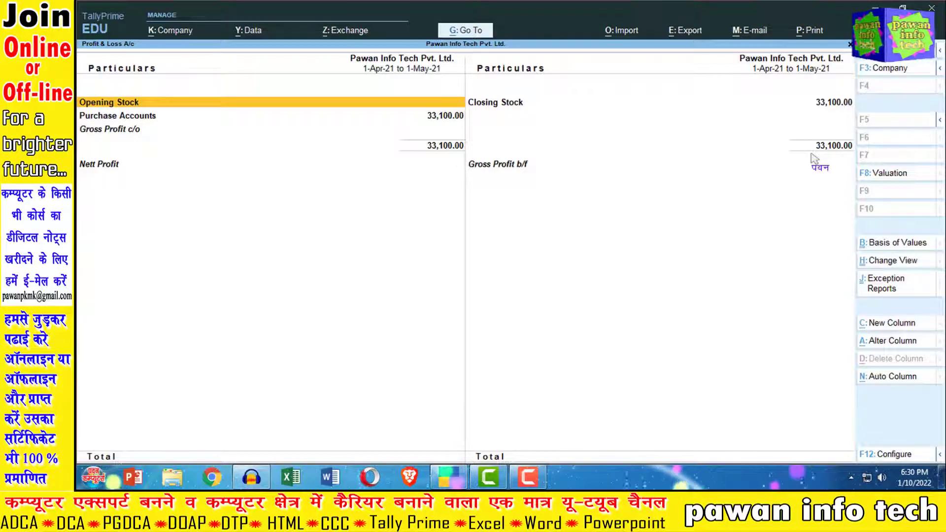
{"action": "key", "text": "Escape"}
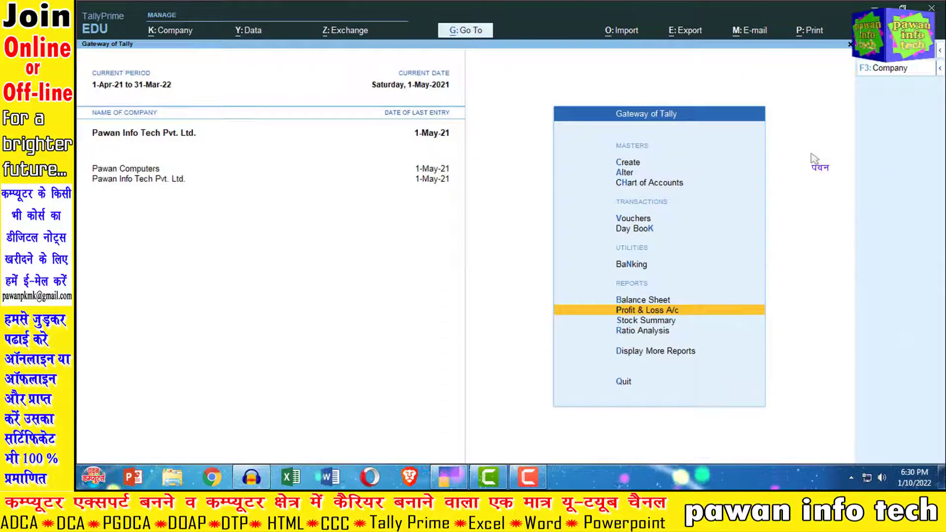
{"action": "key", "text": "Down"}
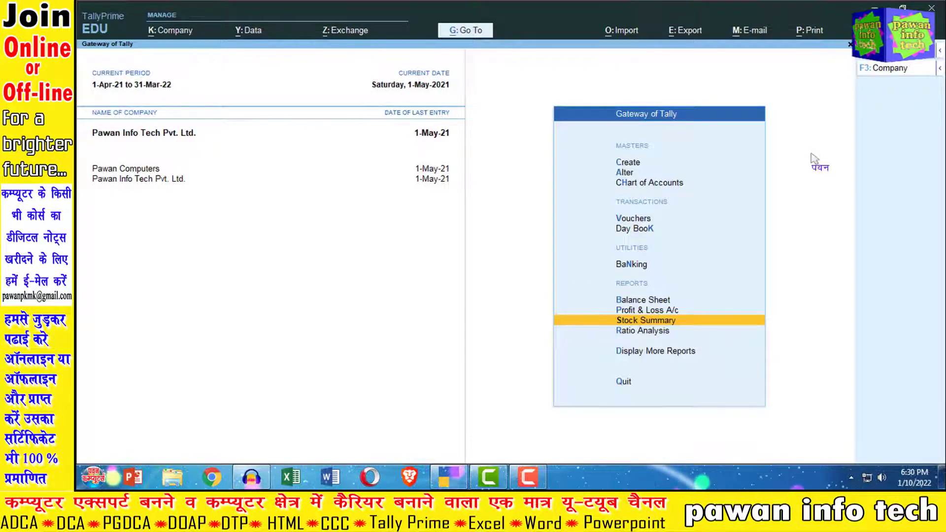
{"action": "key", "text": "Return"}
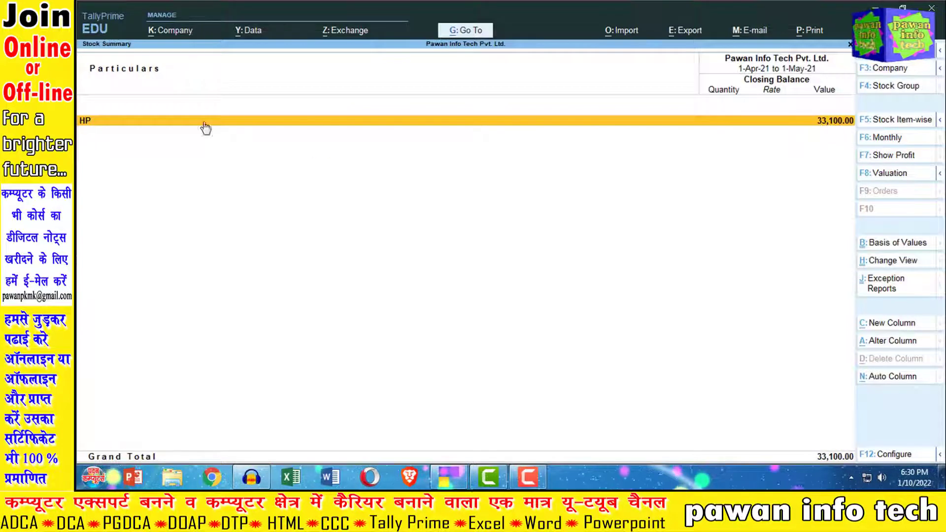
{"action": "key", "text": "Return"}
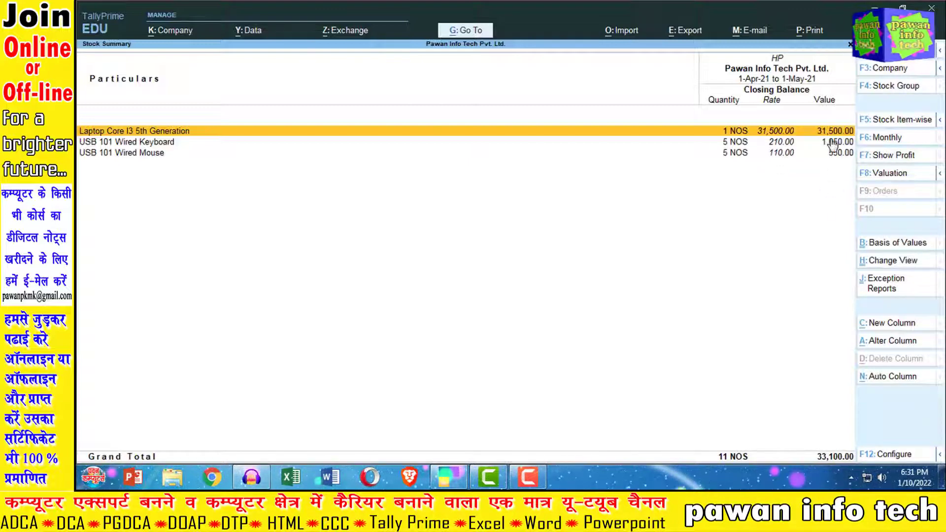
{"action": "key", "text": "Escape"}
{"action": "key", "text": "Escape"}
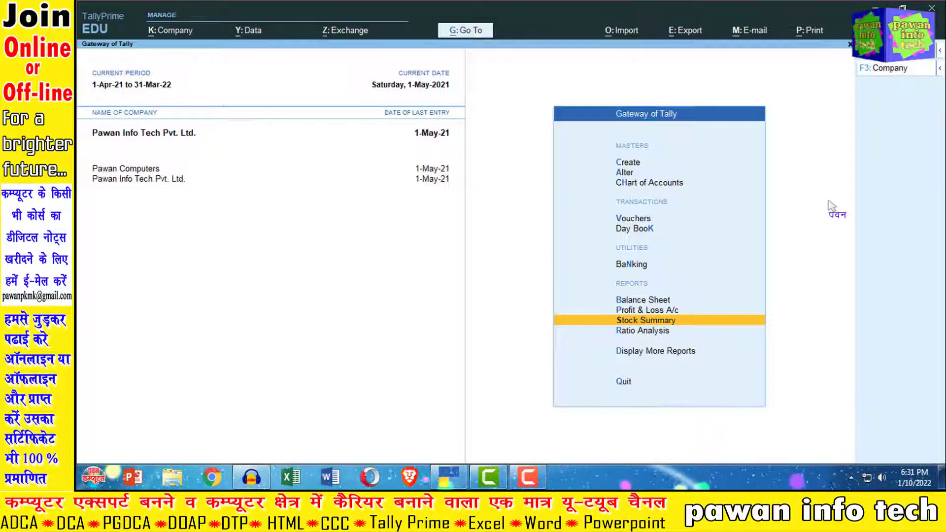
{"action": "key", "text": "Down"}
{"action": "key", "text": "Down"}
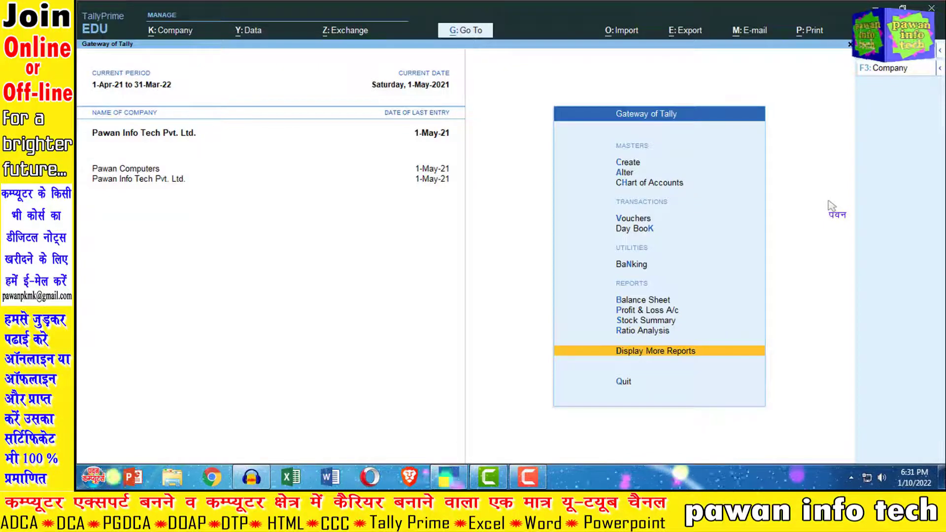
{"action": "key", "text": "Return"}
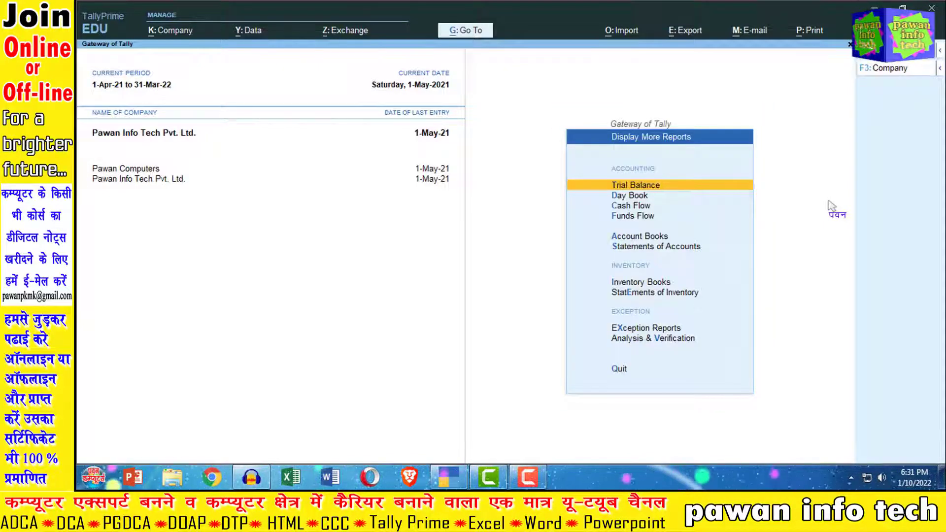
Check the Trial Balance, then the Day Book's 1,00,000.00 receipt and 33,100.00 purchase.
{"action": "key", "text": "Return"}
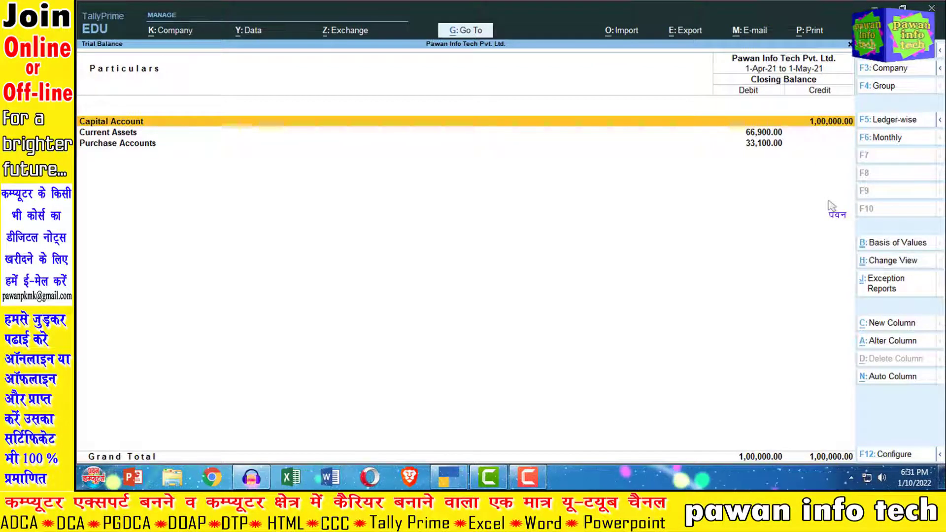
{"action": "key", "text": "Escape"}
{"action": "key", "text": "Down"}
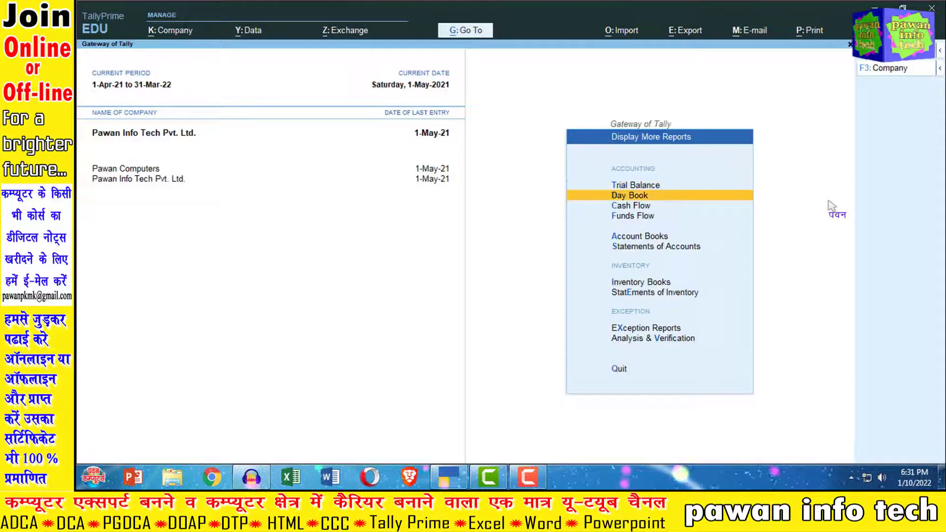
{"action": "key", "text": "Return"}
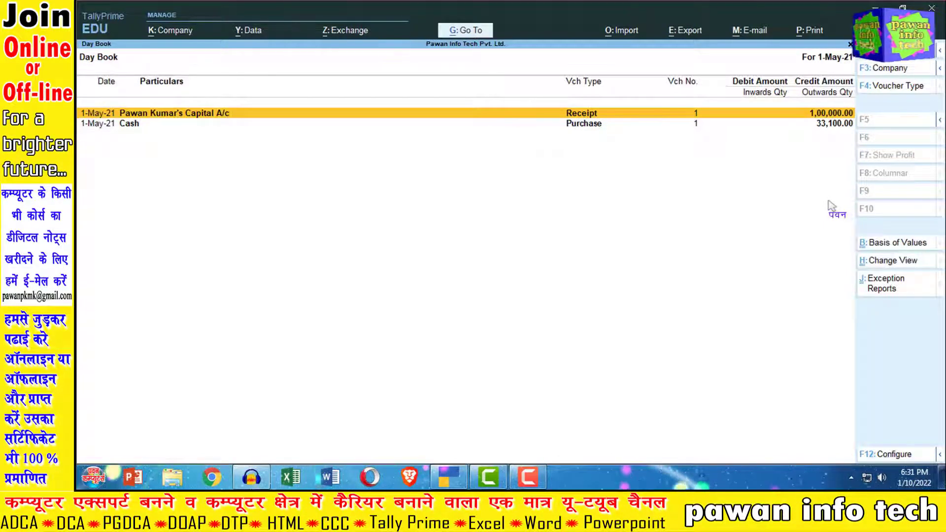
{"action": "key", "text": "Escape"}
{"action": "key", "text": "Down"}
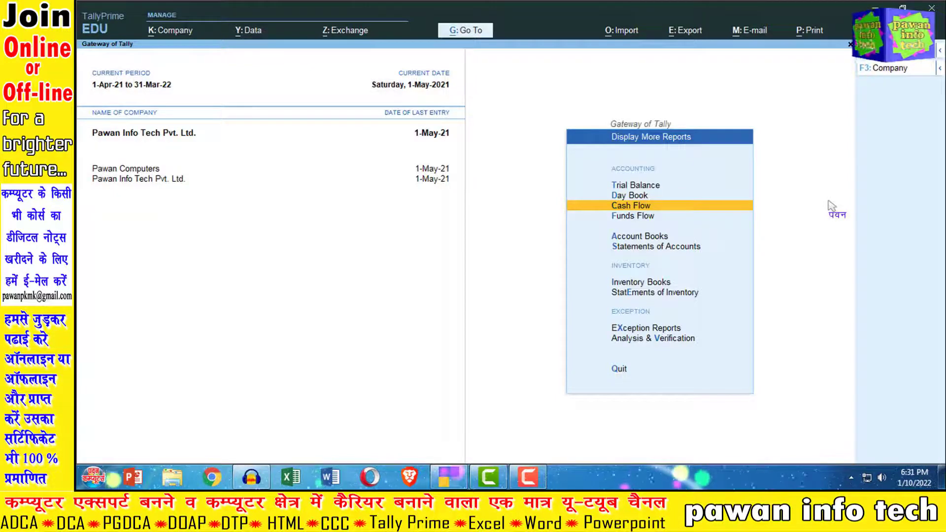
{"action": "key", "text": "Return"}
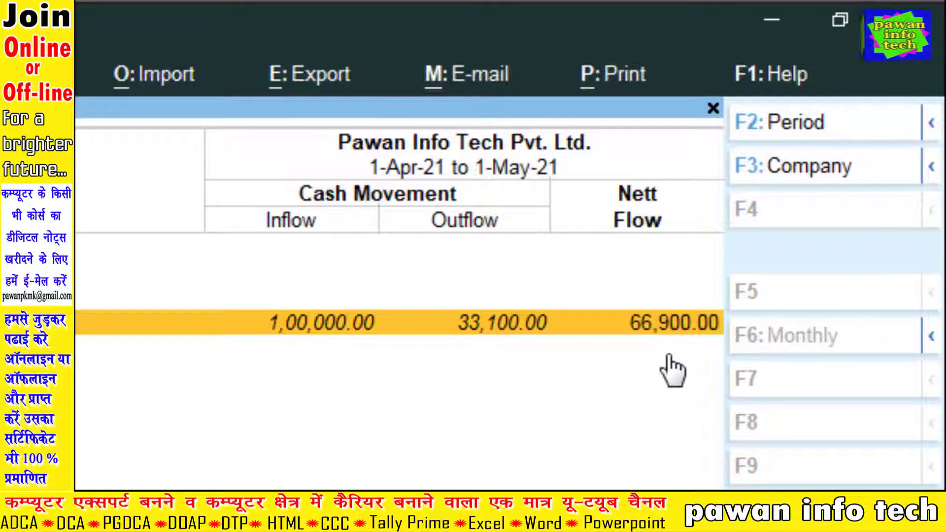
{"action": "key", "text": "Escape"}
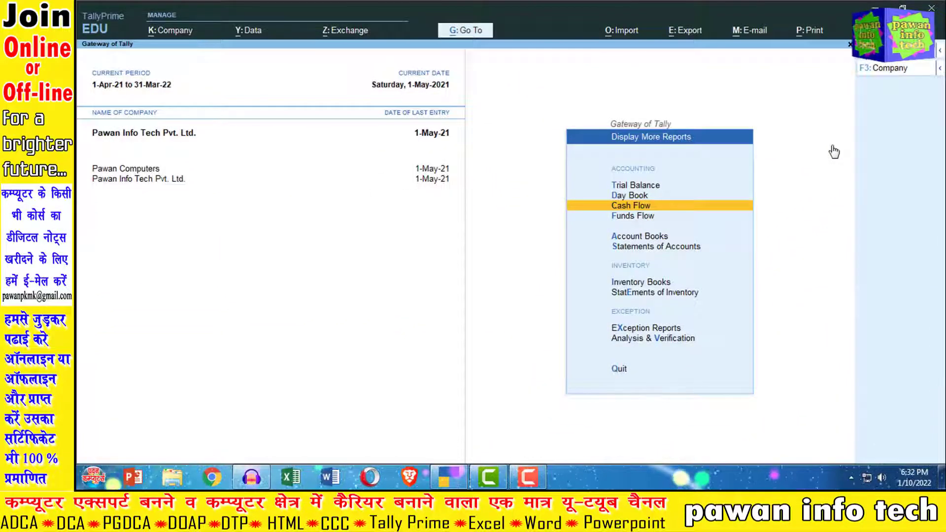
{"action": "key", "text": "Down"}
{"action": "key", "text": "Down"}
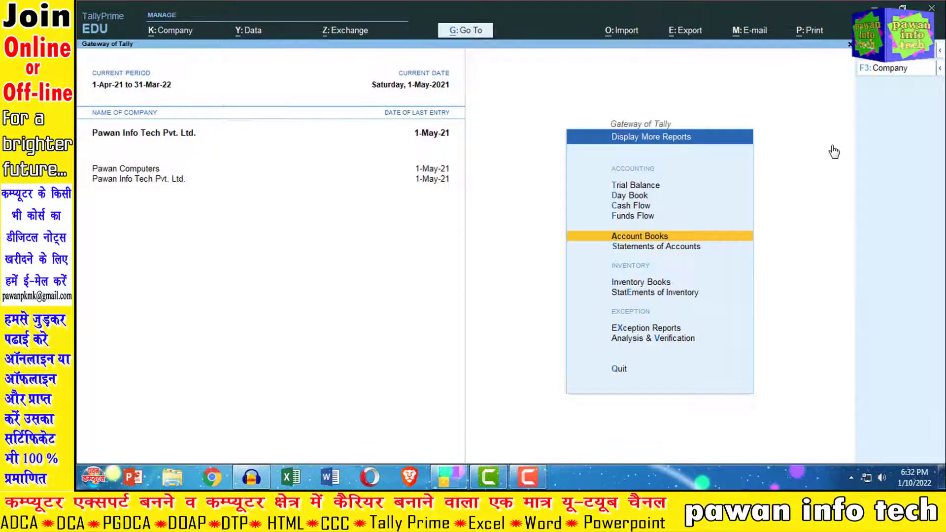
Check that the Cash/Bank Summary shows Cash-in-Hand at 66,900.00, then return to the Account Books list.
{"action": "key", "text": "Return"}
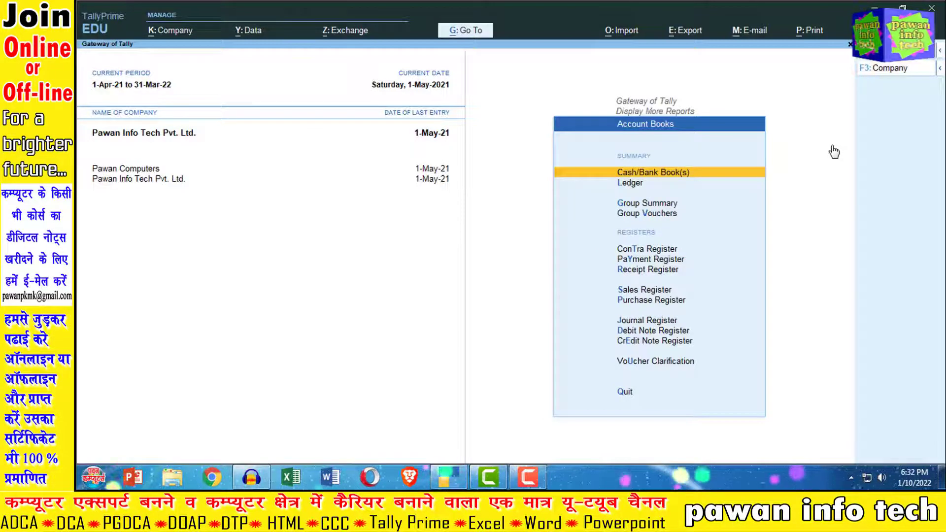
{"action": "key", "text": "Return"}
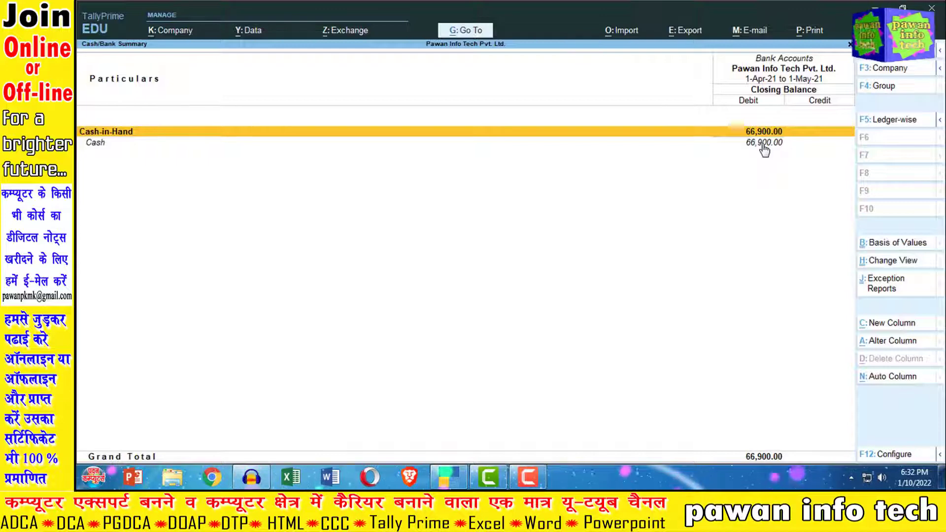
{"action": "key", "text": "Escape"}
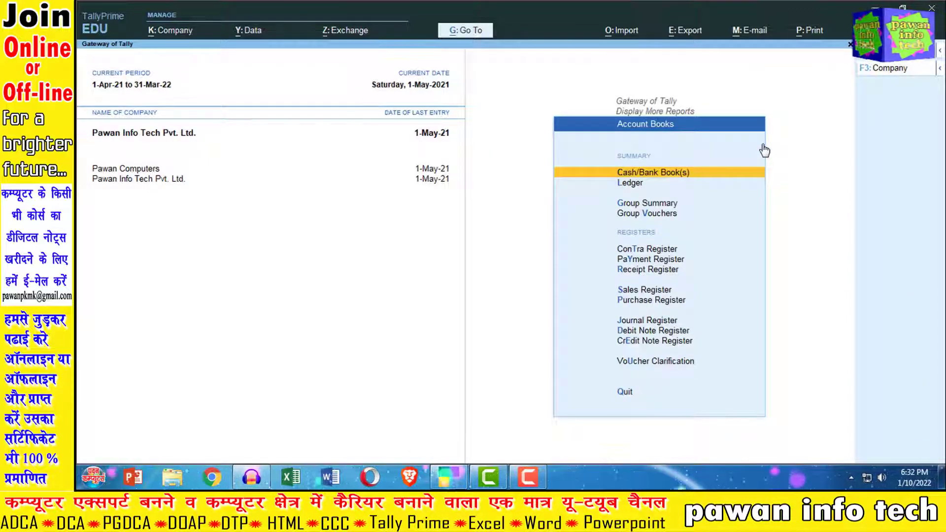
{"action": "key", "text": "Down"}
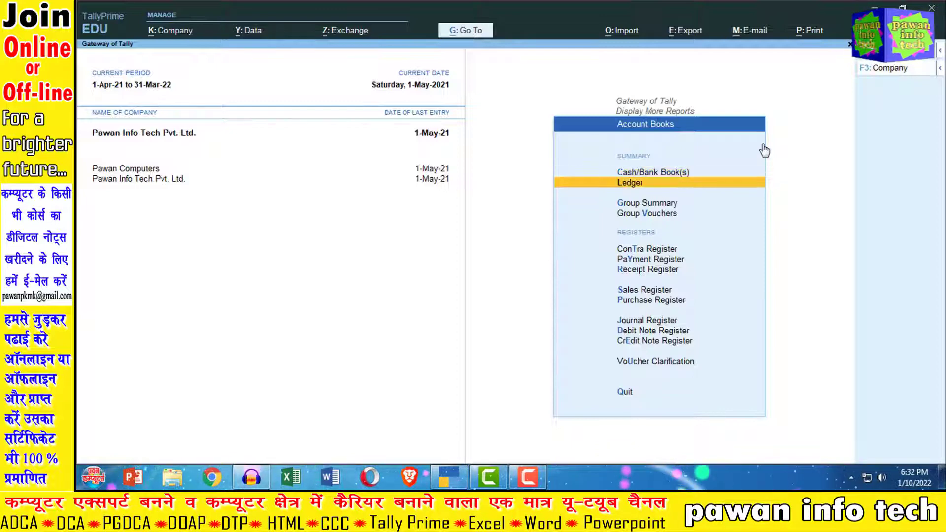
{"action": "key", "text": "Return"}
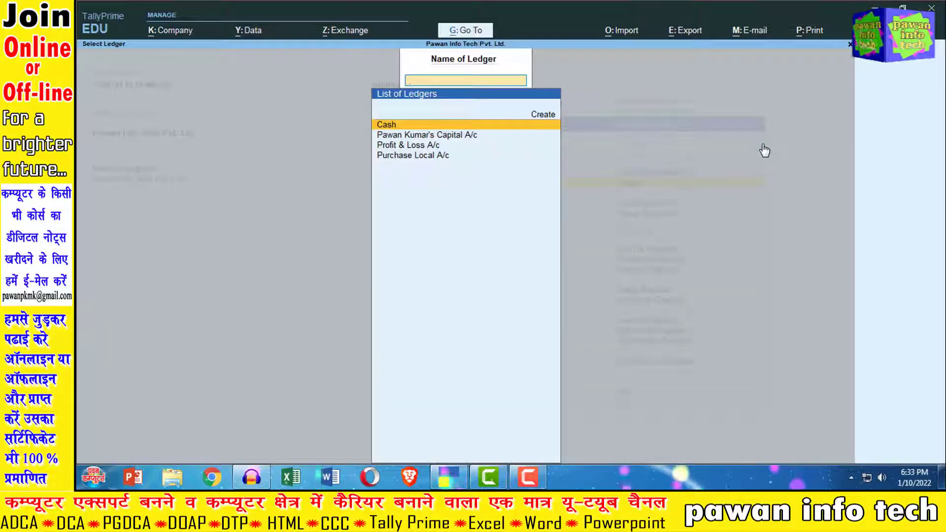
{"action": "key", "text": "Return"}
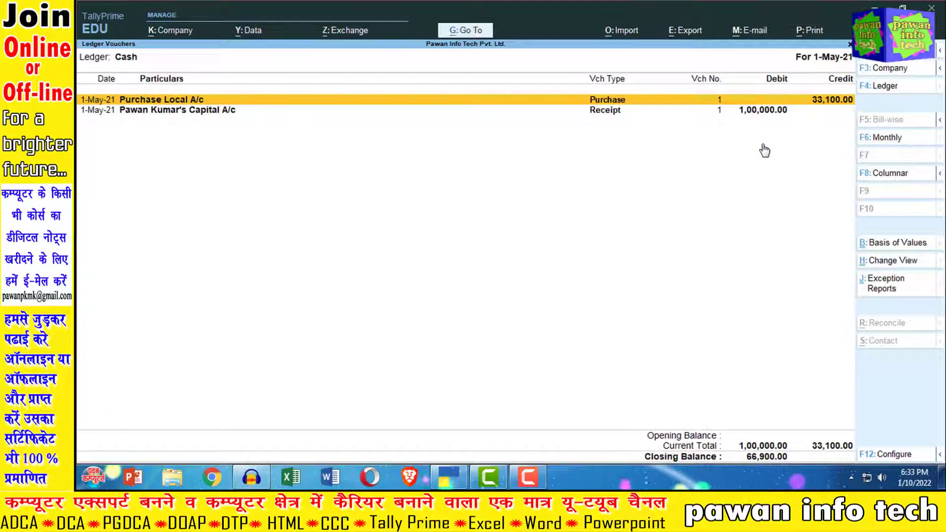
{"action": "key", "text": "Escape"}
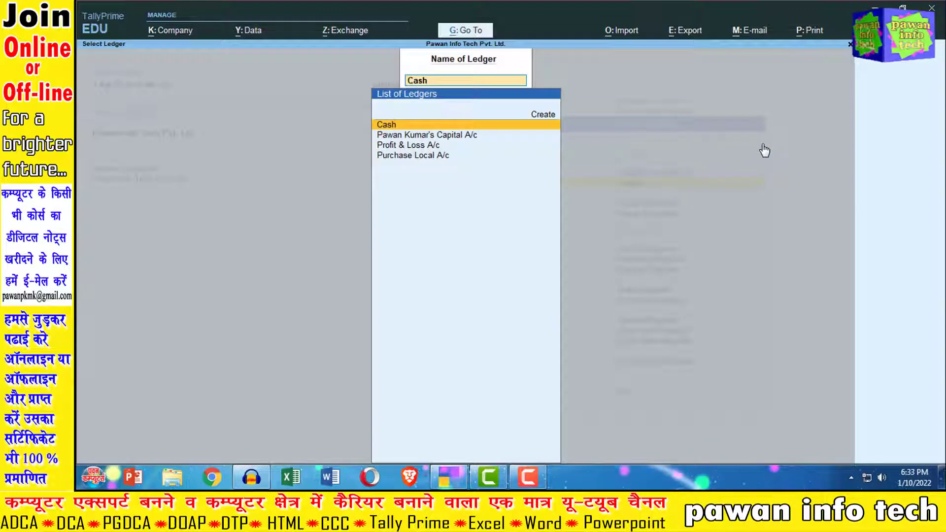
{"action": "key", "text": "Down"}
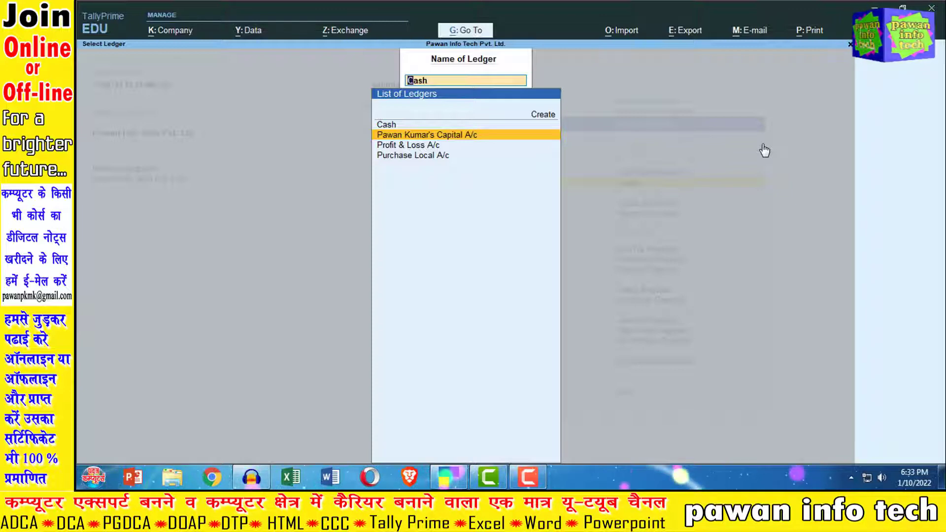
{"action": "key", "text": "Return"}
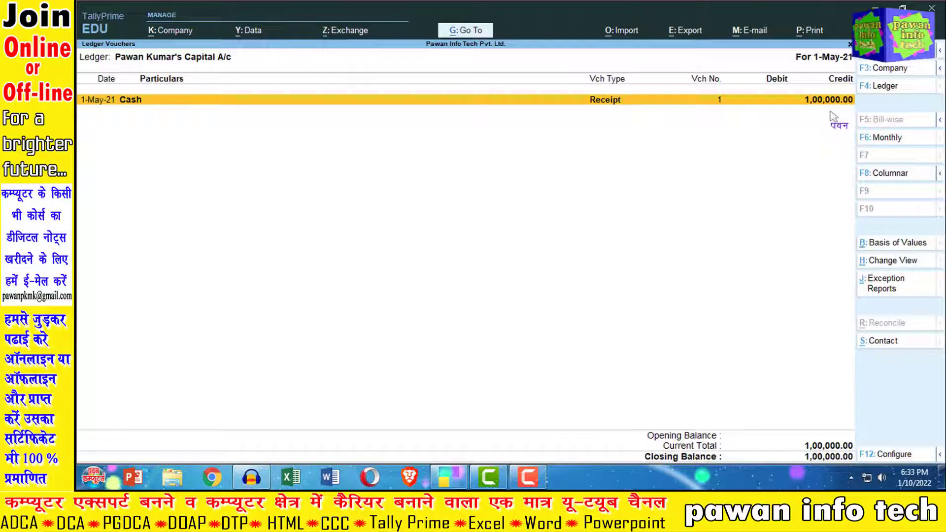
{"action": "key", "text": "F4"}
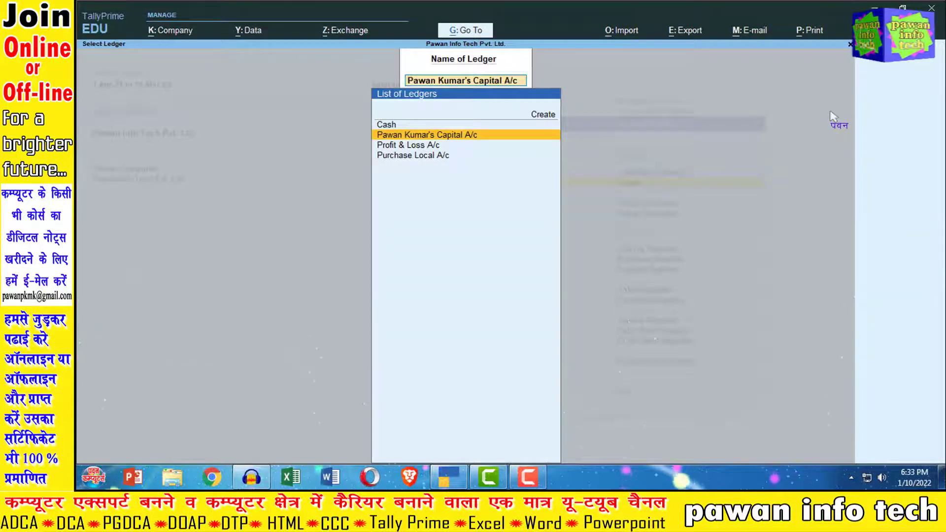
{"action": "key", "text": "Down"}
{"action": "key", "text": "Down"}
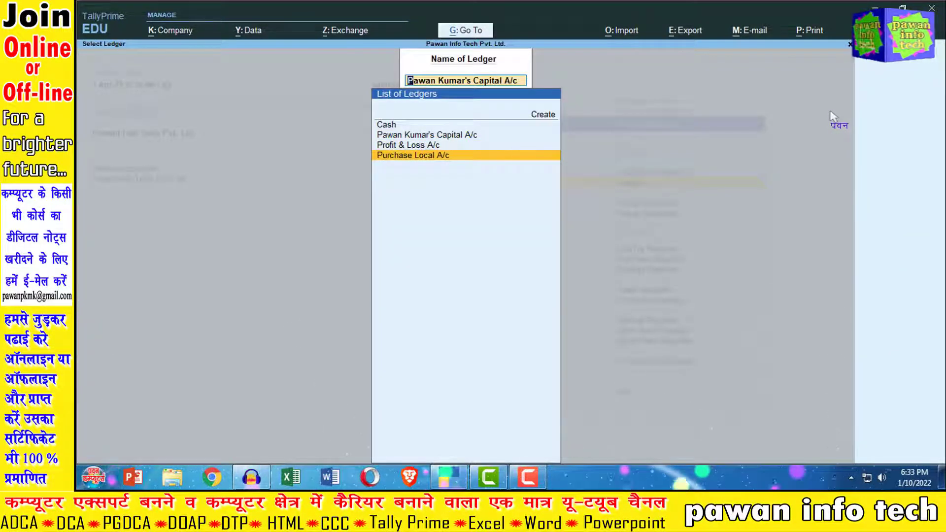
{"action": "key", "text": "Return"}
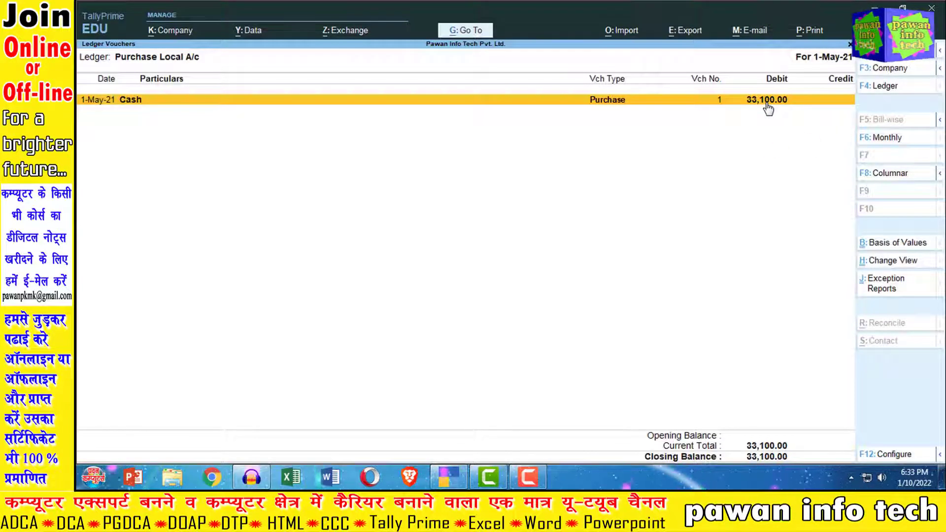
{"action": "key", "text": "Escape"}
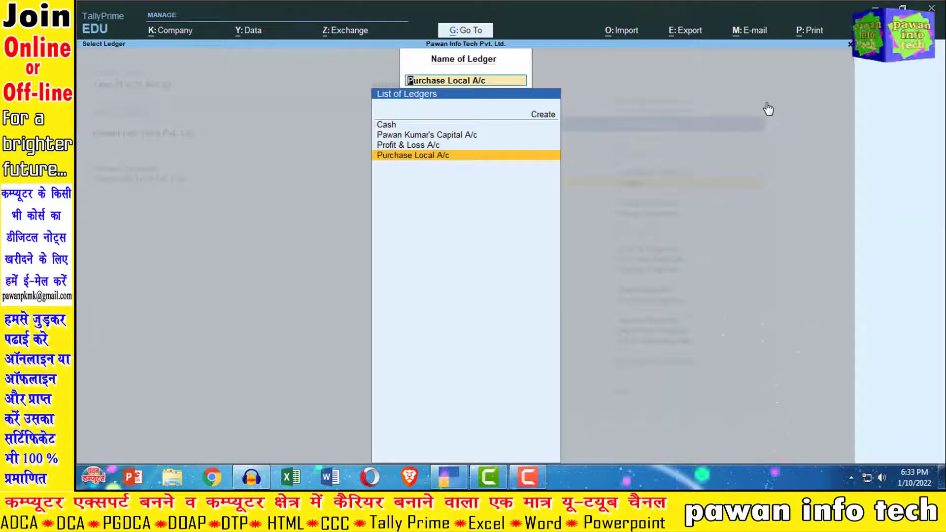
{"action": "key", "text": "BackSpace"}
{"action": "key", "text": "Escape"}
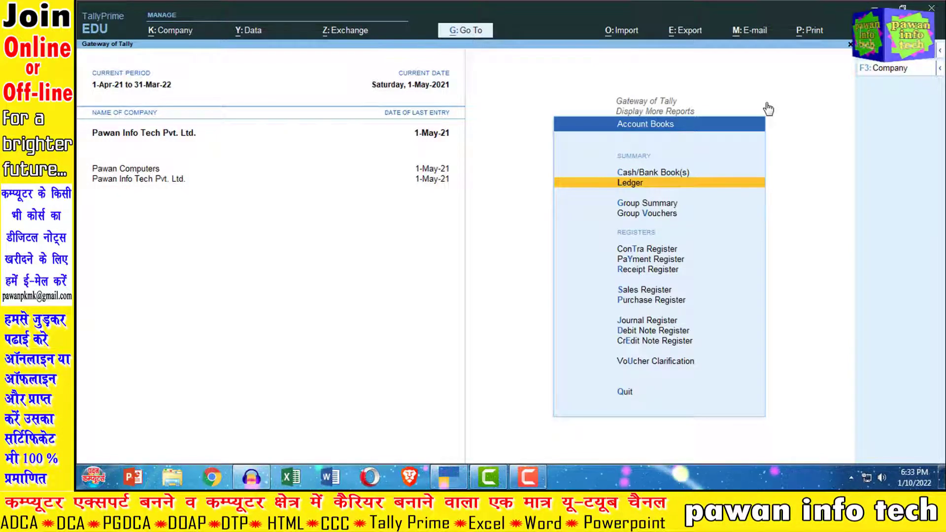
{"action": "key", "text": "Down"}
{"action": "key", "text": "Down"}
{"action": "key", "text": "Down"}
{"action": "key", "text": "Down"}
{"action": "key", "text": "Down"}
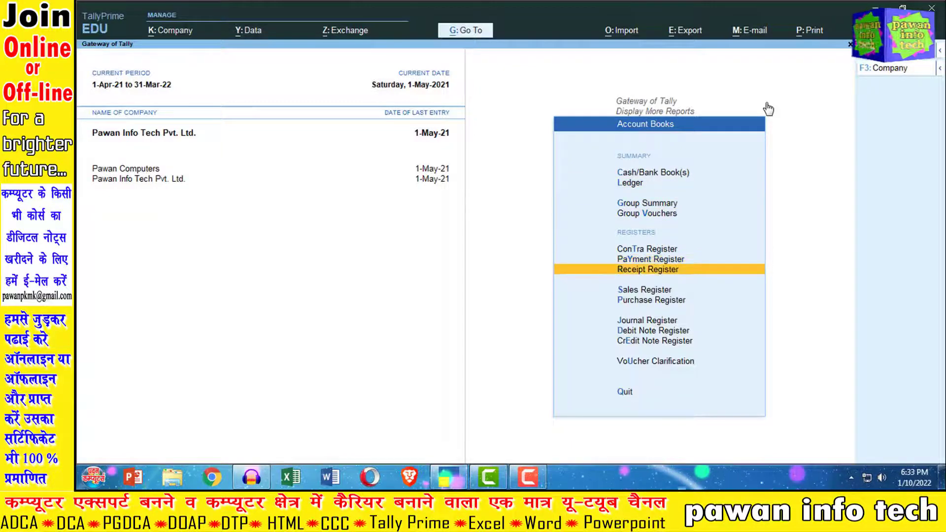
Review the Purchase Register's May purchases of 33,100.00, then return to Gateway of Tally.
{"action": "key", "text": "Down"}
{"action": "key", "text": "Down"}
{"action": "key", "text": "Return"}
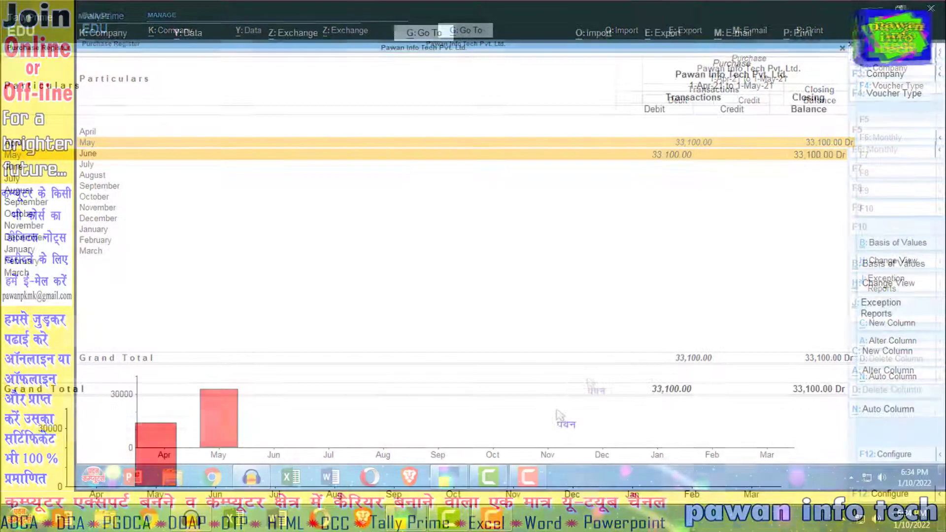
{"action": "key", "text": "Escape"}
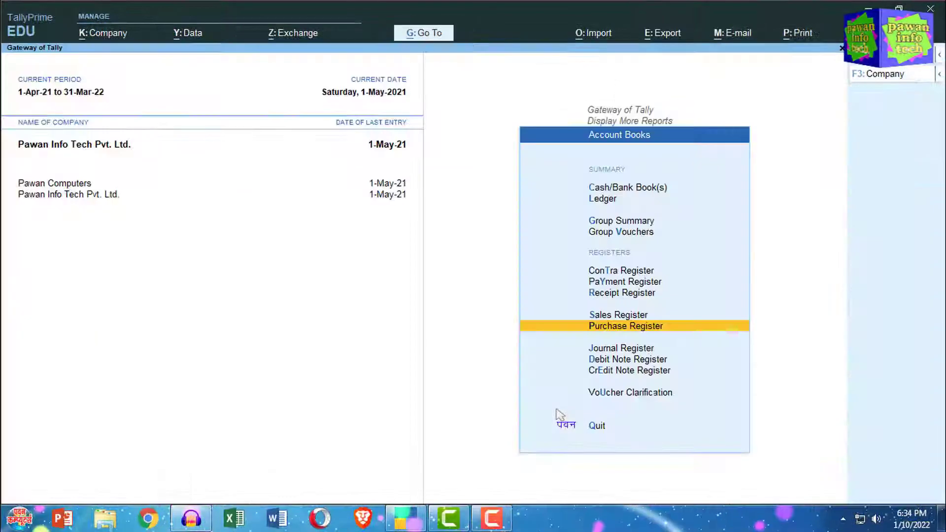
{"action": "key", "text": "Escape"}
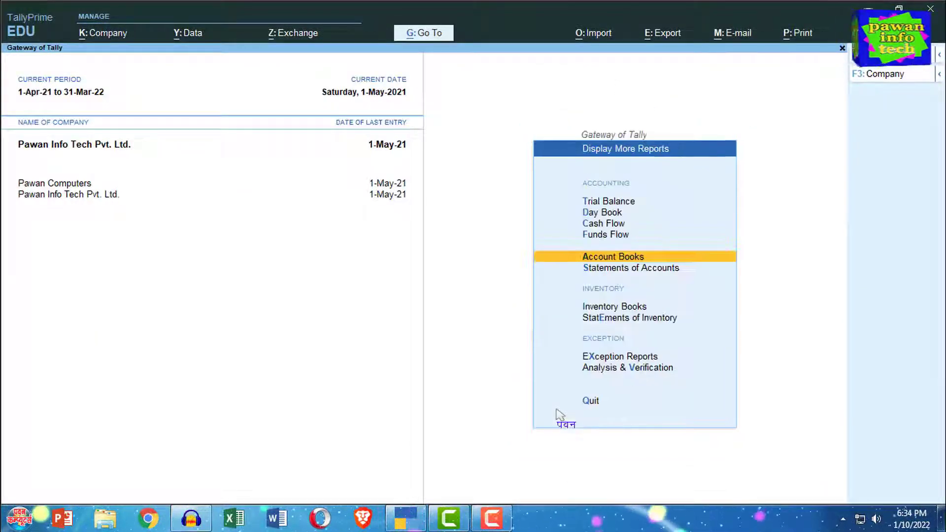
{"action": "key", "text": "Escape"}
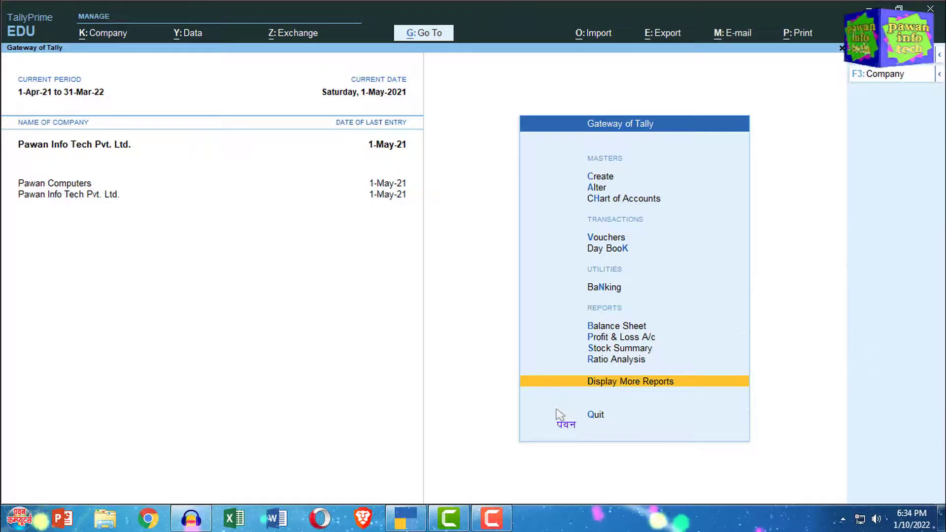